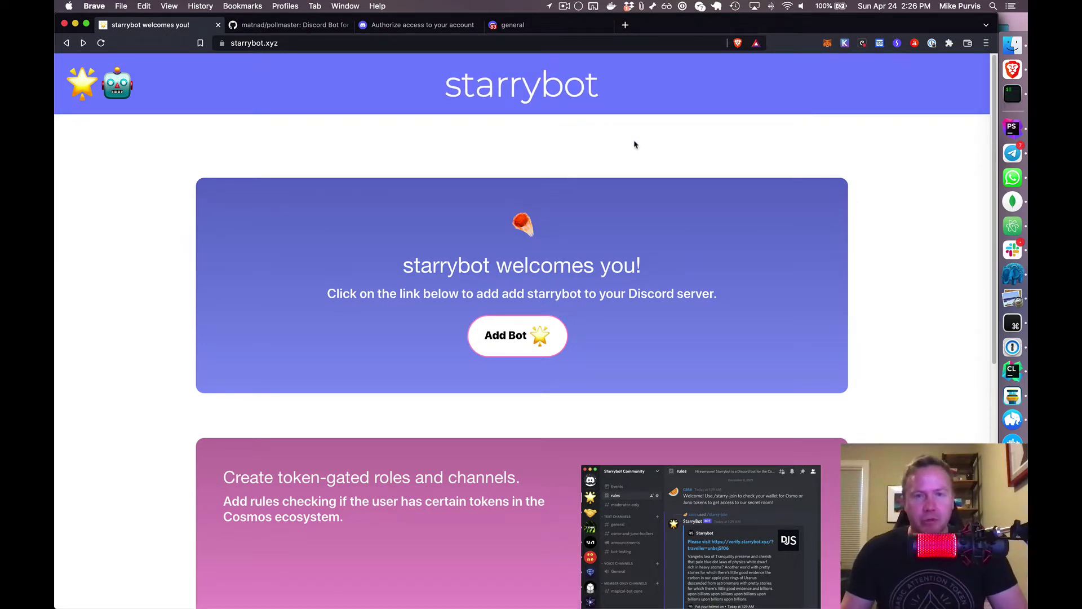
View the test server's general channel in the Discord app and the browser, and check which accounts can be switched to.
{"action": "key", "text": "super+Tab"}
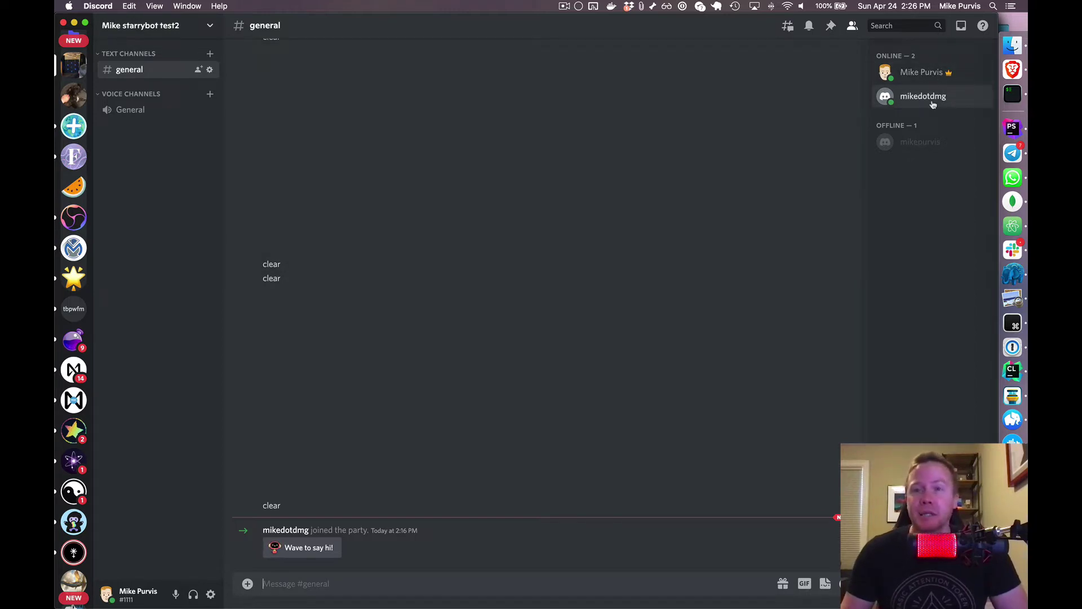
{"action": "key", "text": "super+Tab"}
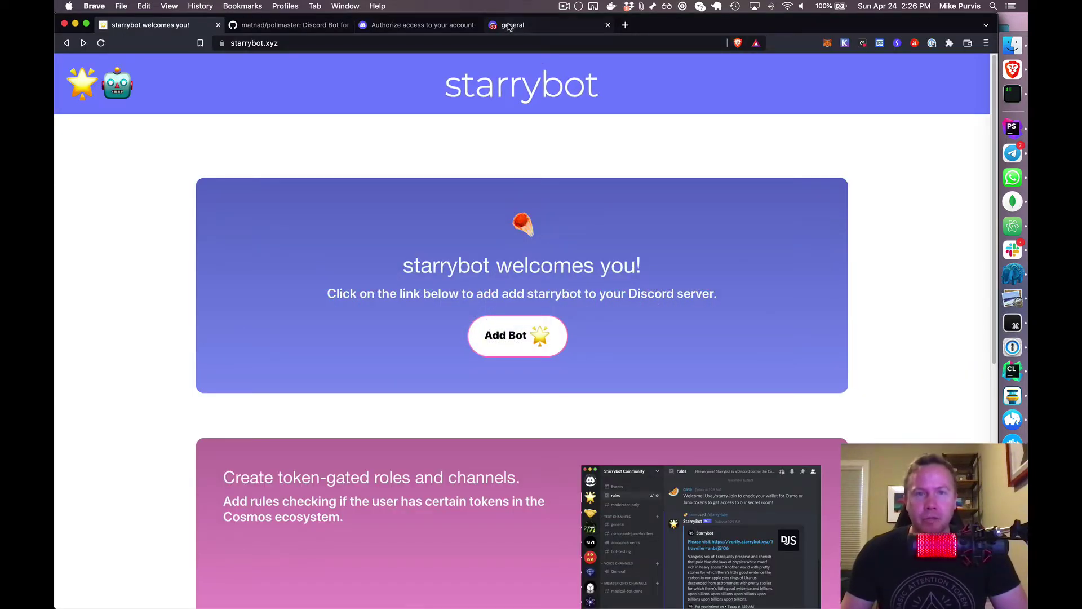
{"action": "left_click", "coordinate": [509, 26]}
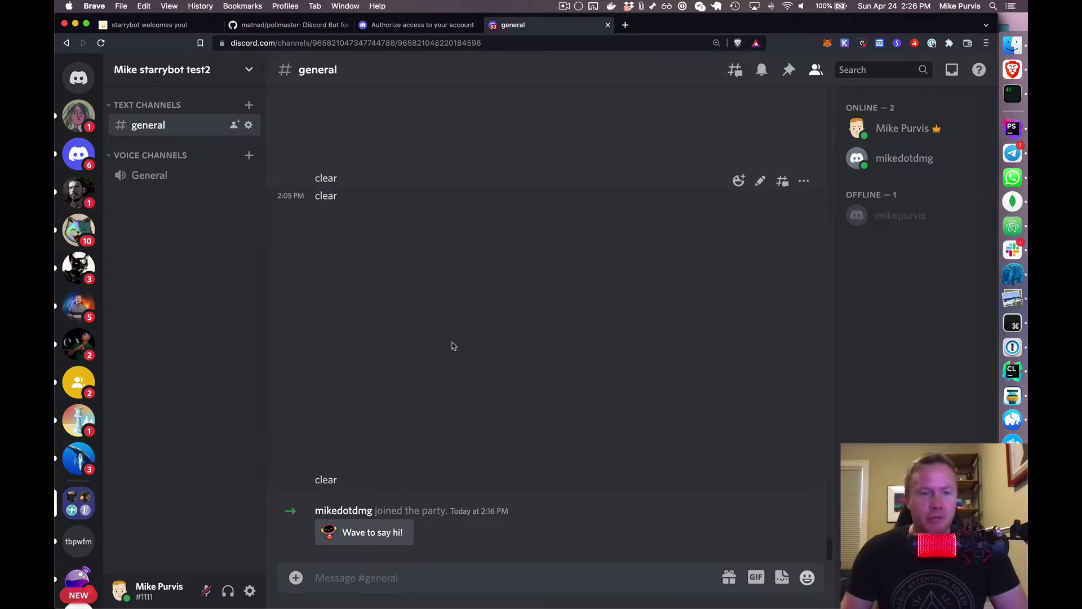
{"action": "left_click", "coordinate": [120, 590]}
{"action": "mouse_move", "coordinate": [185, 559]}
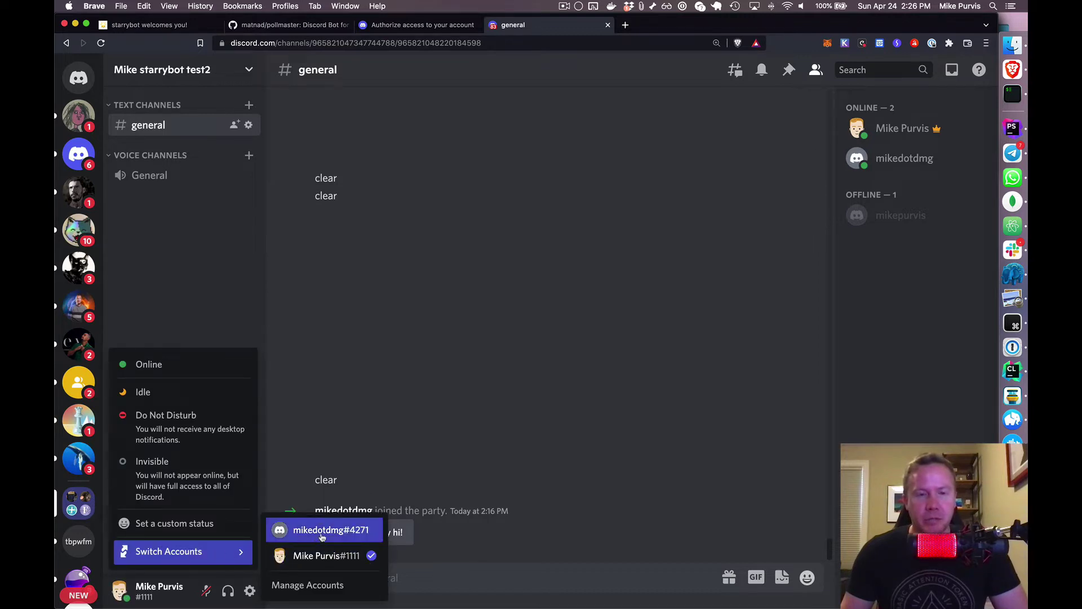
Add starrybot from starrybot.xyz to the starrybot test2 server and authorize it with the Administrator permission.
{"action": "left_click", "coordinate": [139, 28]}
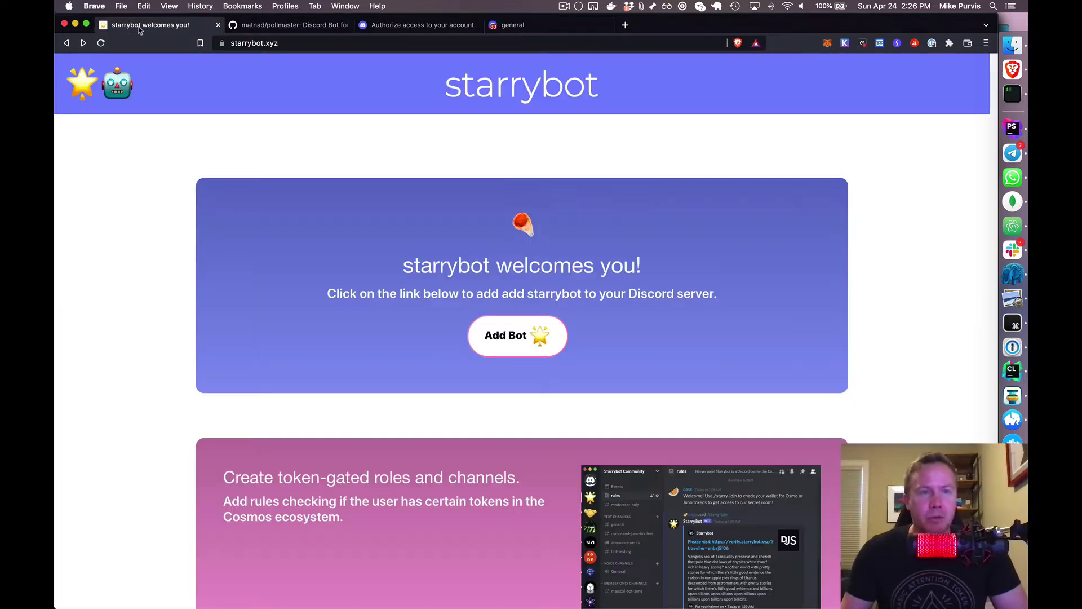
{"action": "left_click", "coordinate": [526, 337]}
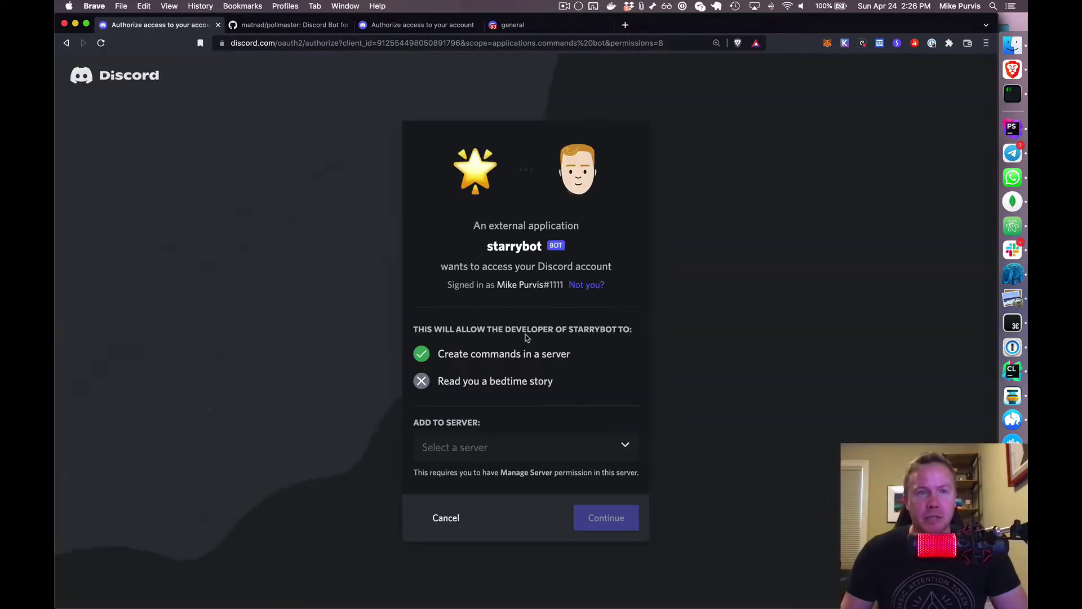
{"action": "left_click", "coordinate": [566, 455]}
{"action": "left_click", "coordinate": [510, 389]}
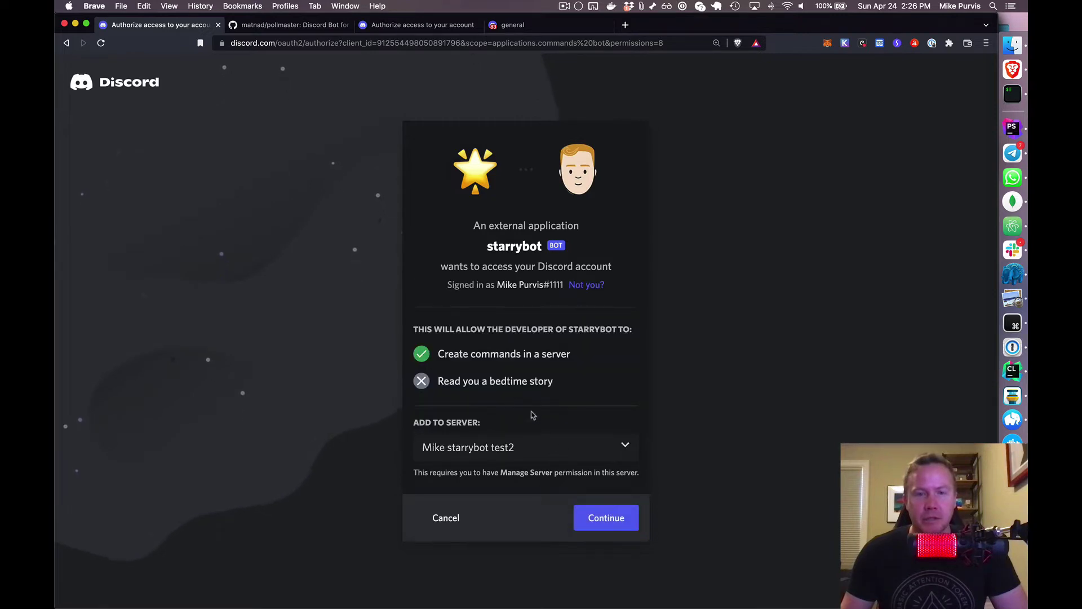
{"action": "left_click", "coordinate": [609, 519]}
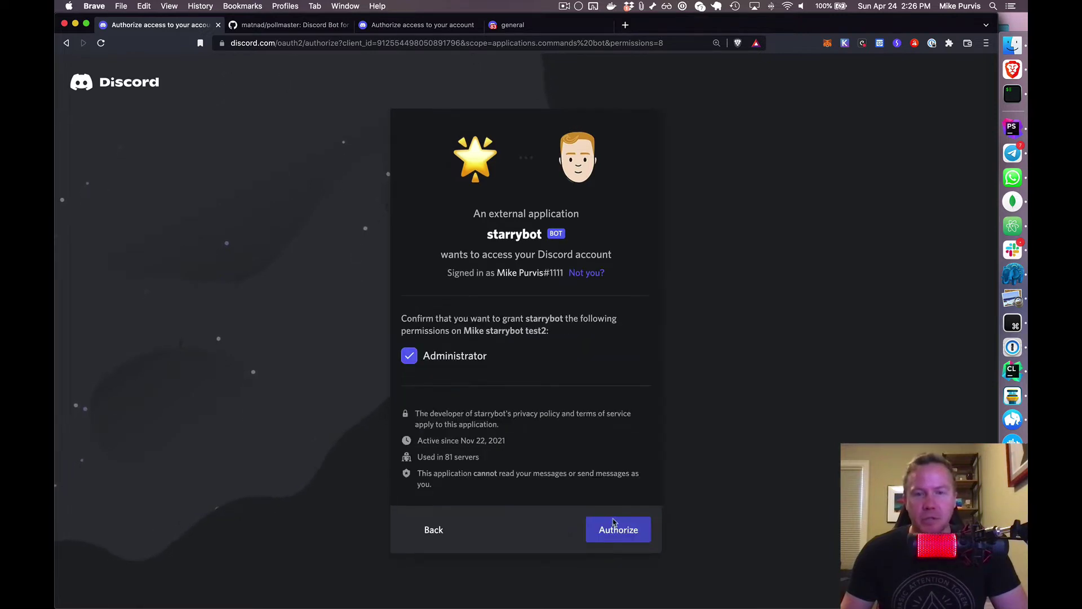
{"action": "left_click", "coordinate": [614, 522]}
Complete the human verification by selecting every bicycle image in both picture rounds and submitting the answers.
{"action": "left_click", "coordinate": [445, 437]}
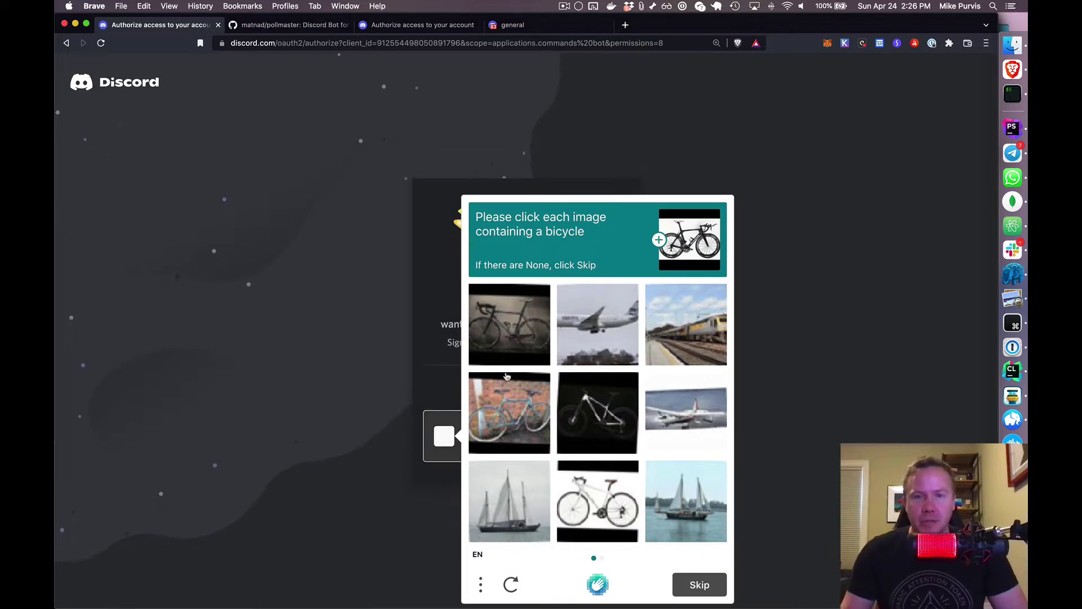
{"action": "left_click", "coordinate": [514, 325]}
{"action": "left_click", "coordinate": [508, 405]}
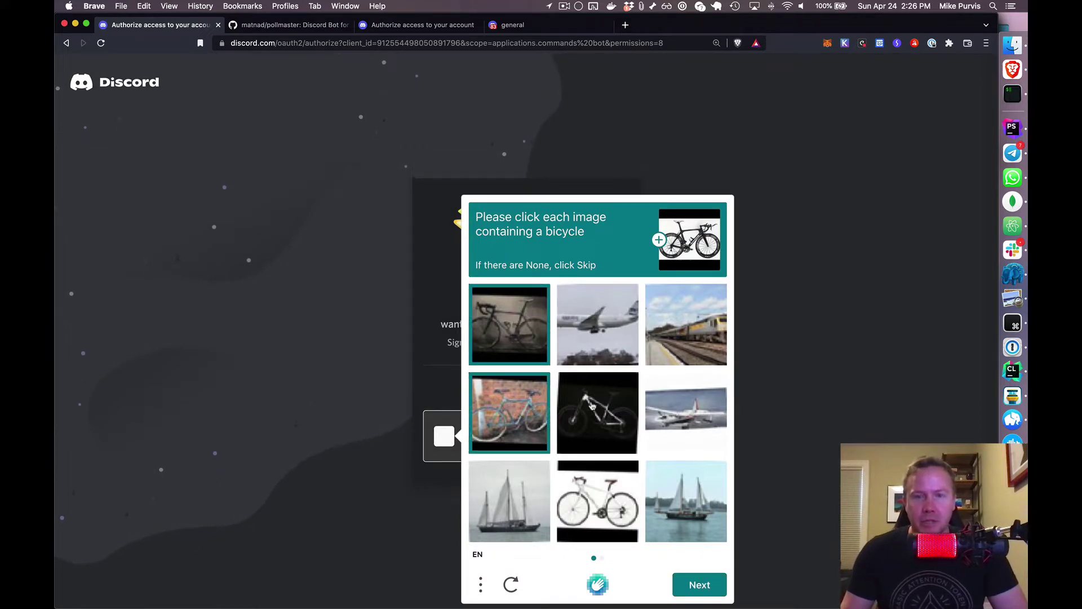
{"action": "left_click", "coordinate": [594, 406]}
{"action": "left_click", "coordinate": [605, 496]}
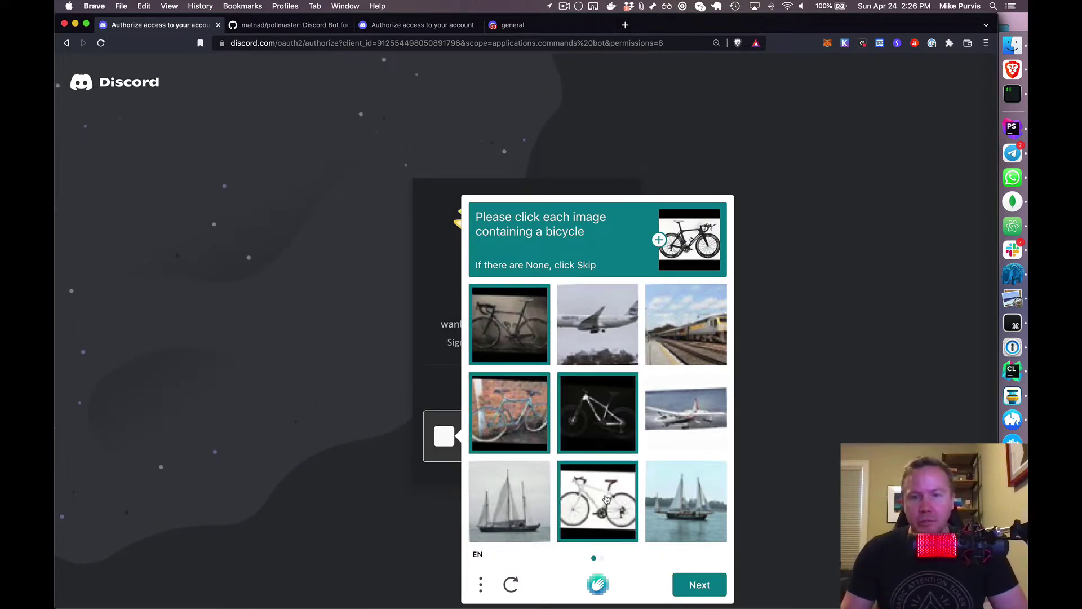
{"action": "left_click", "coordinate": [711, 586]}
{"action": "left_click", "coordinate": [610, 497]}
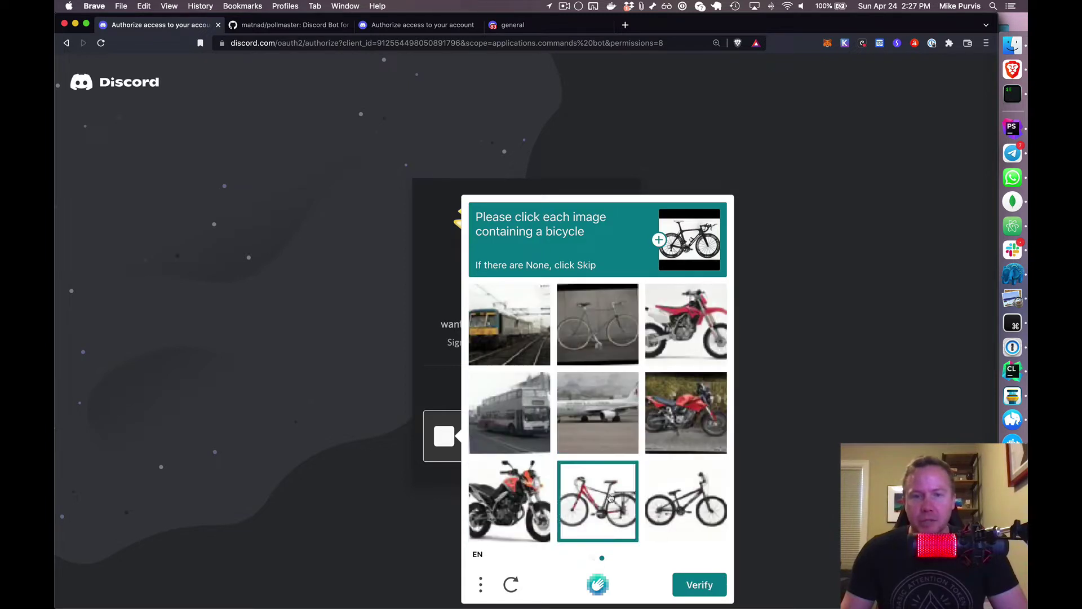
{"action": "left_click", "coordinate": [606, 319]}
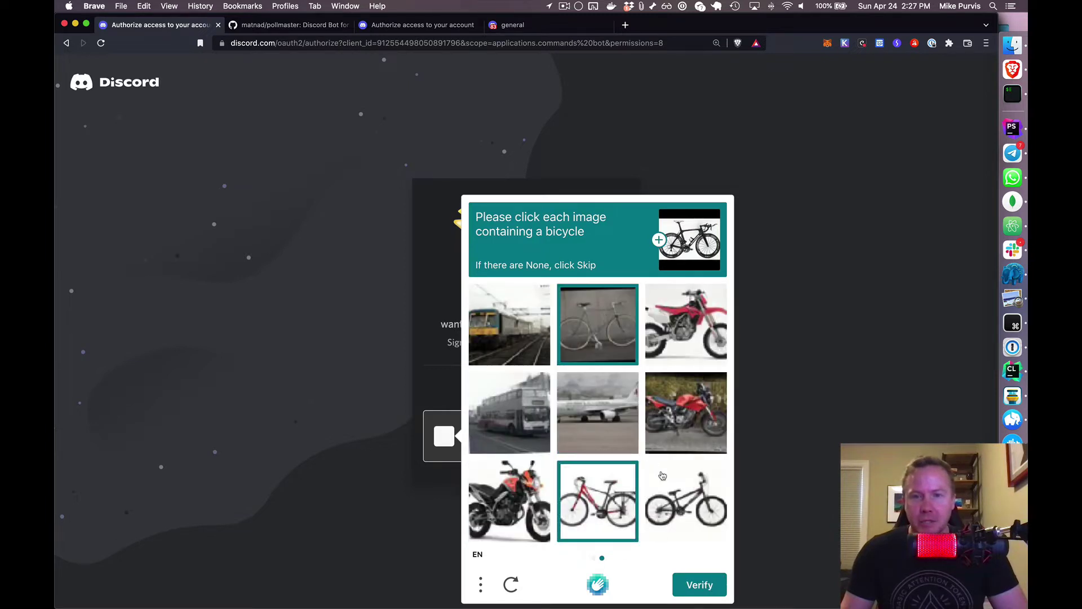
{"action": "left_click", "coordinate": [685, 501]}
{"action": "left_click", "coordinate": [709, 588]}
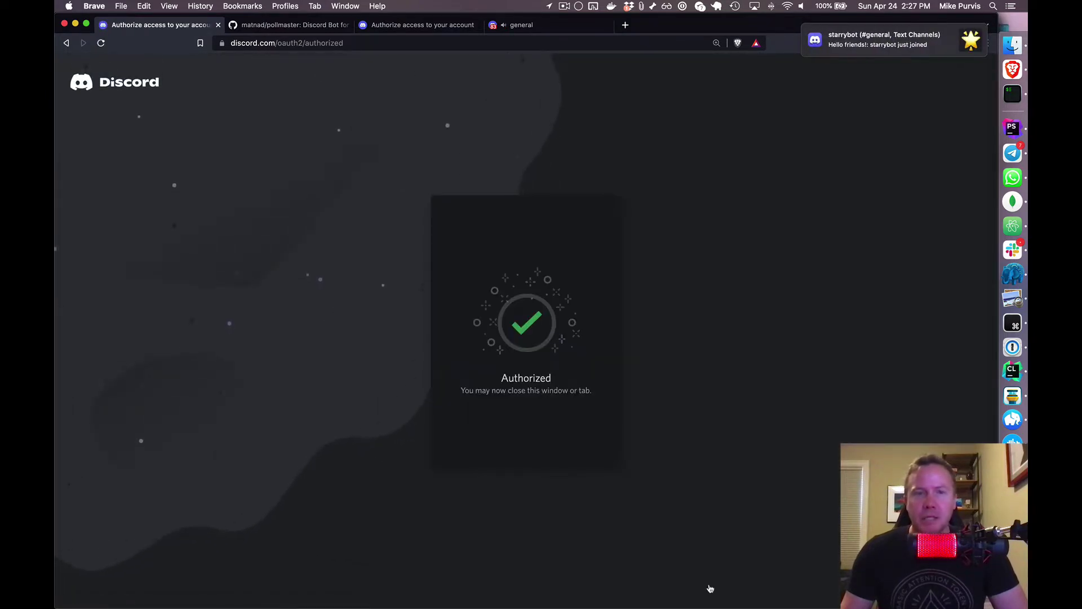
Check the general channel in the Discord app, and view the pollmaster repository and its owner's profile on GitHub in Brave.
{"action": "key", "text": "super+Tab"}
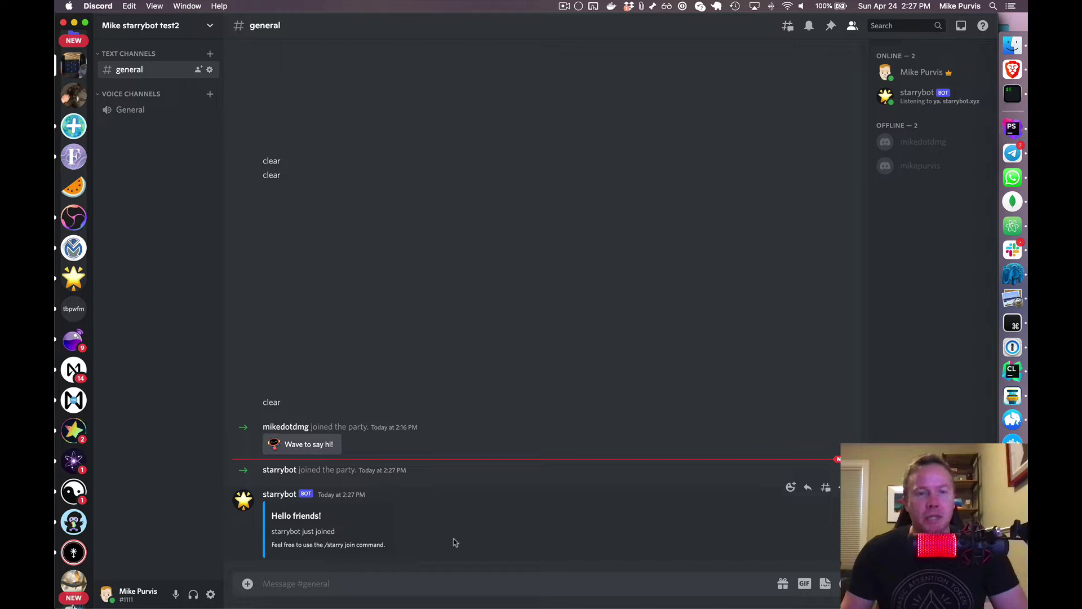
{"action": "key", "text": "super+Tab"}
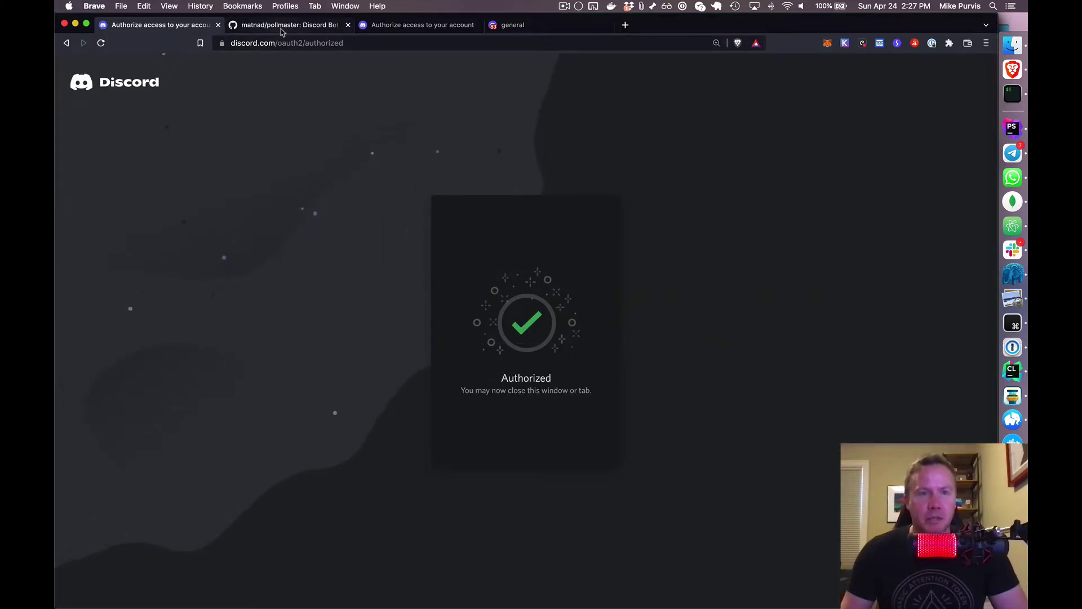
{"action": "left_click", "coordinate": [282, 25]}
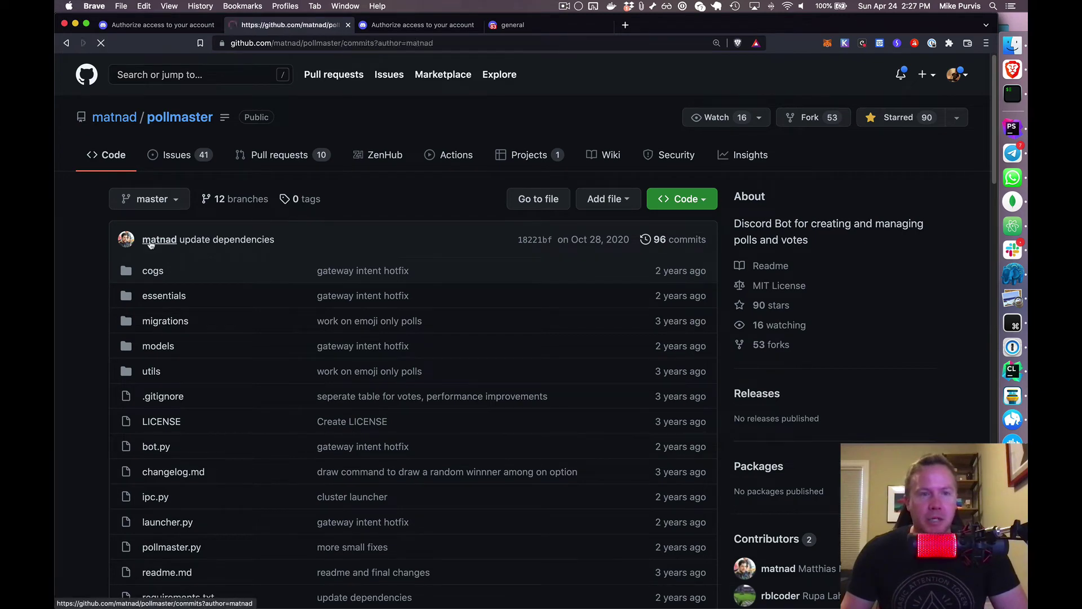
{"action": "scroll", "coordinate": [135, 217], "scroll_direction": "left", "scroll_amount": 5}
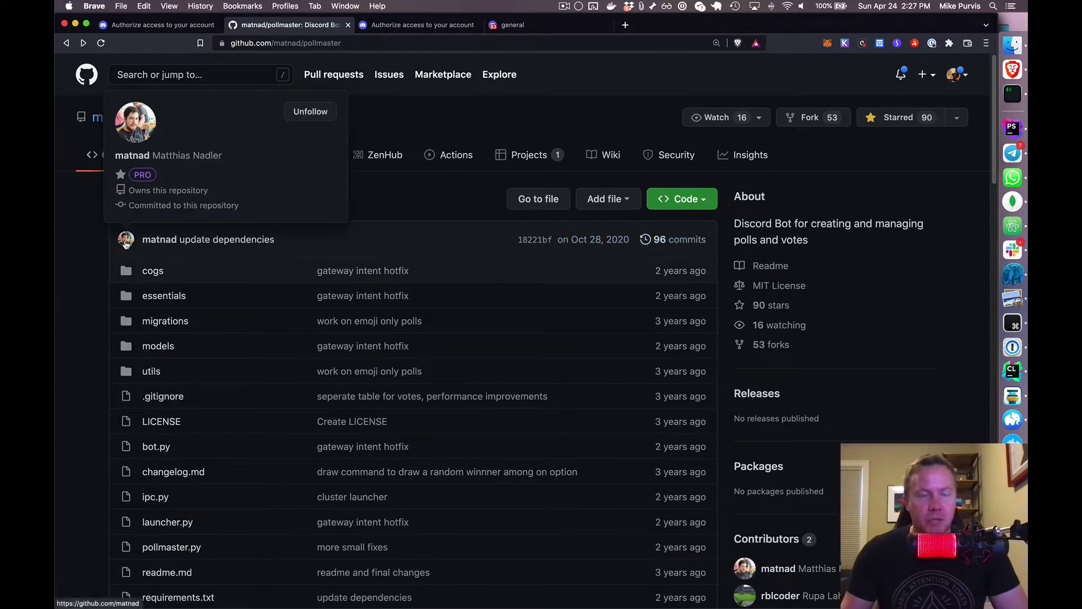
{"action": "left_click", "coordinate": [125, 240]}
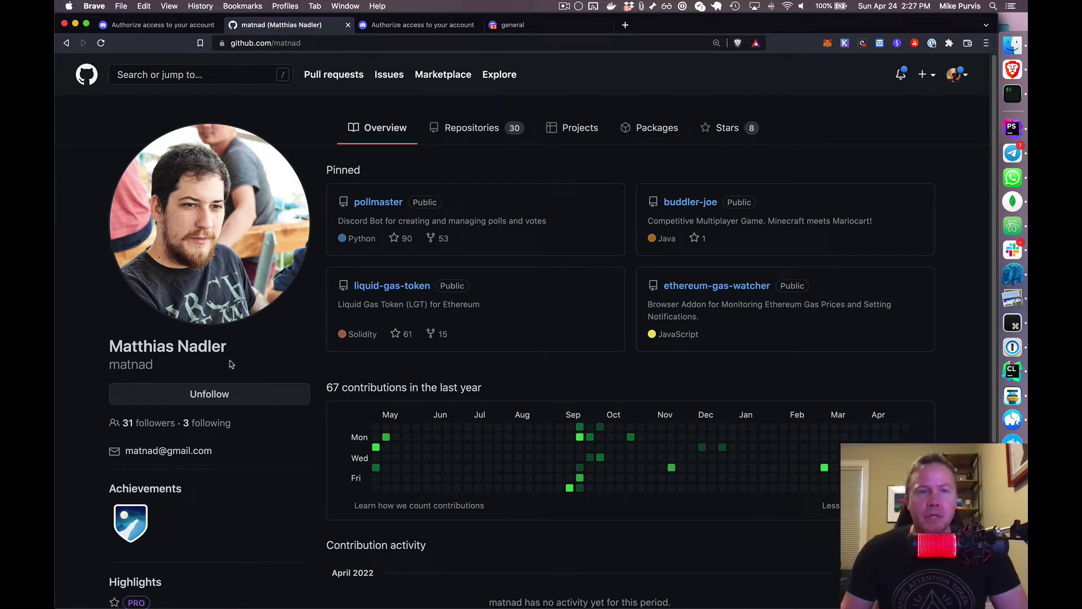
Add Pollmaster feat. starrybot to the starrybot test2 server, authorize it, and complete the human verification.
{"action": "left_click", "coordinate": [412, 30]}
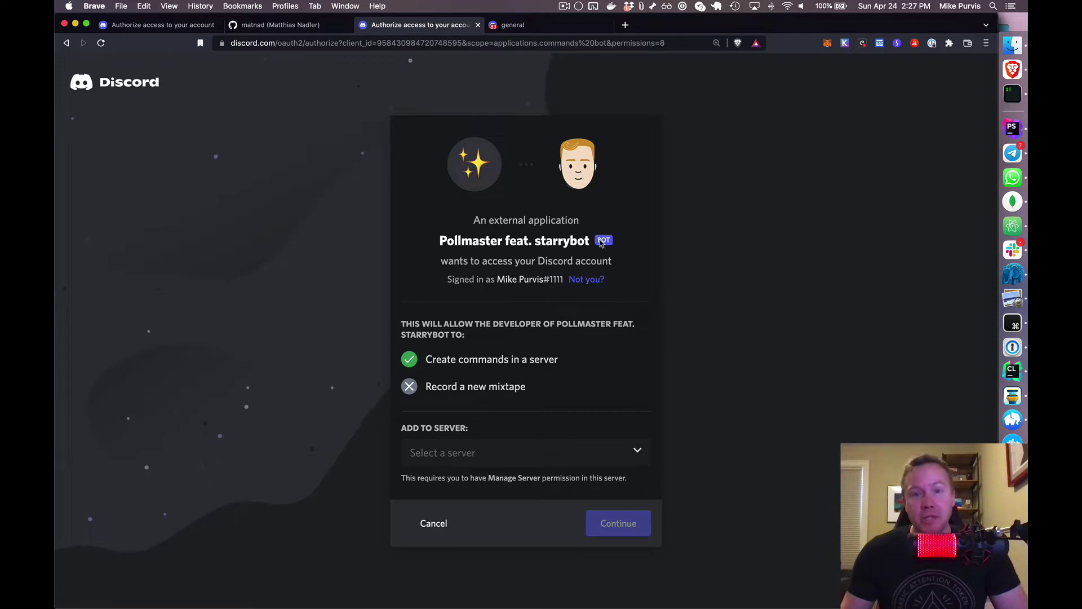
{"action": "left_click", "coordinate": [564, 453]}
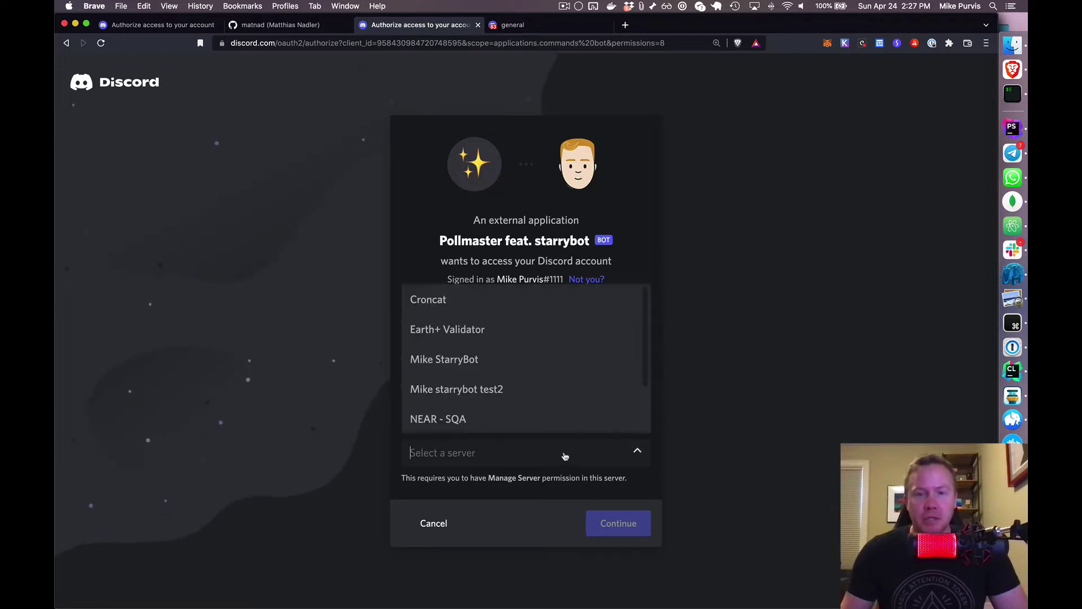
{"action": "left_click", "coordinate": [531, 392]}
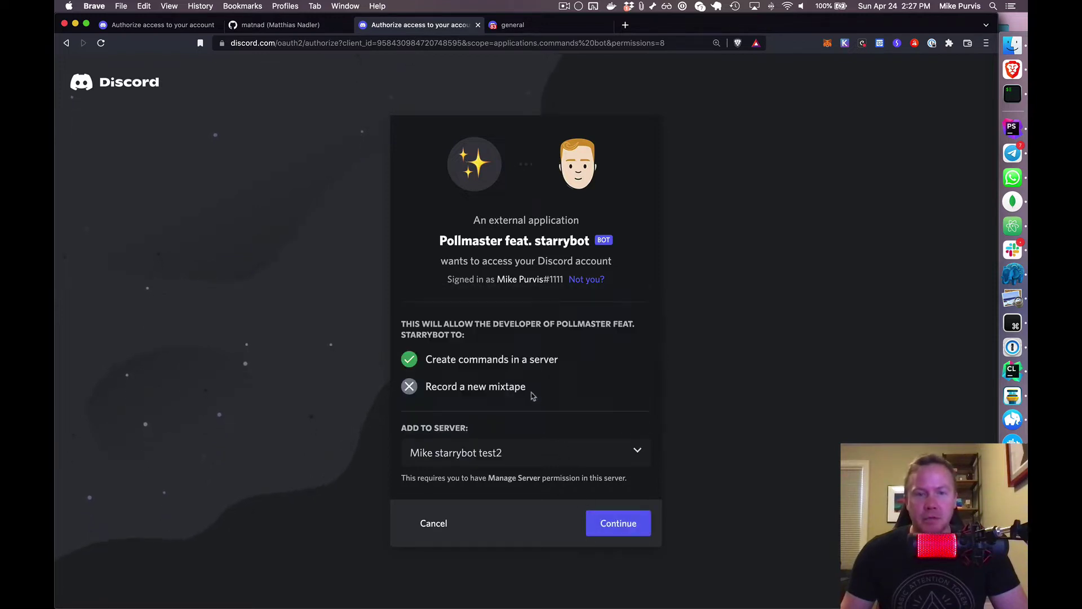
{"action": "left_click", "coordinate": [612, 523]}
{"action": "left_click", "coordinate": [619, 530]}
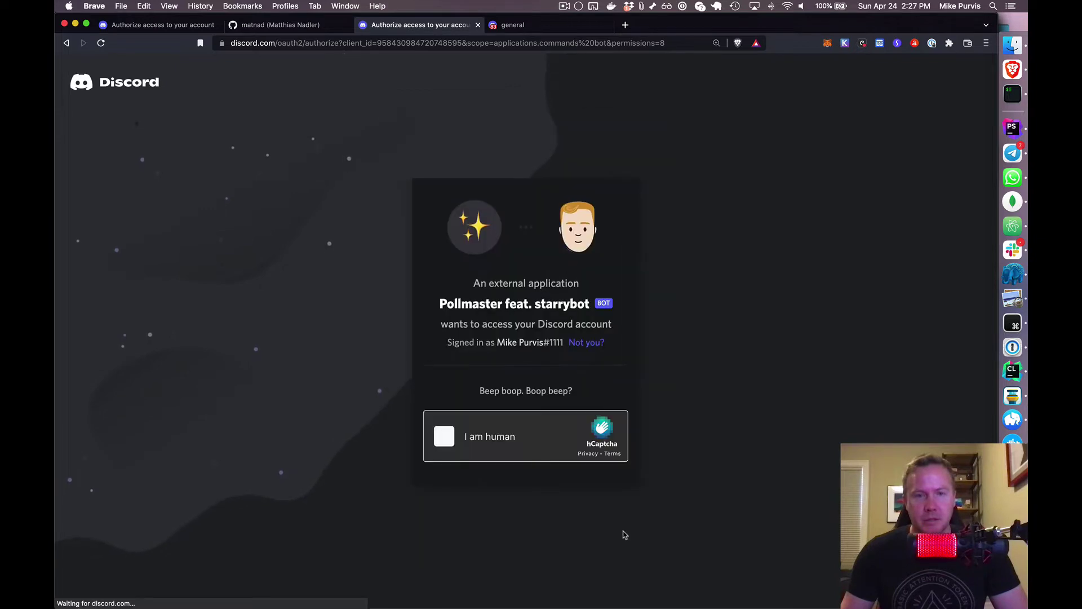
{"action": "left_click", "coordinate": [444, 444]}
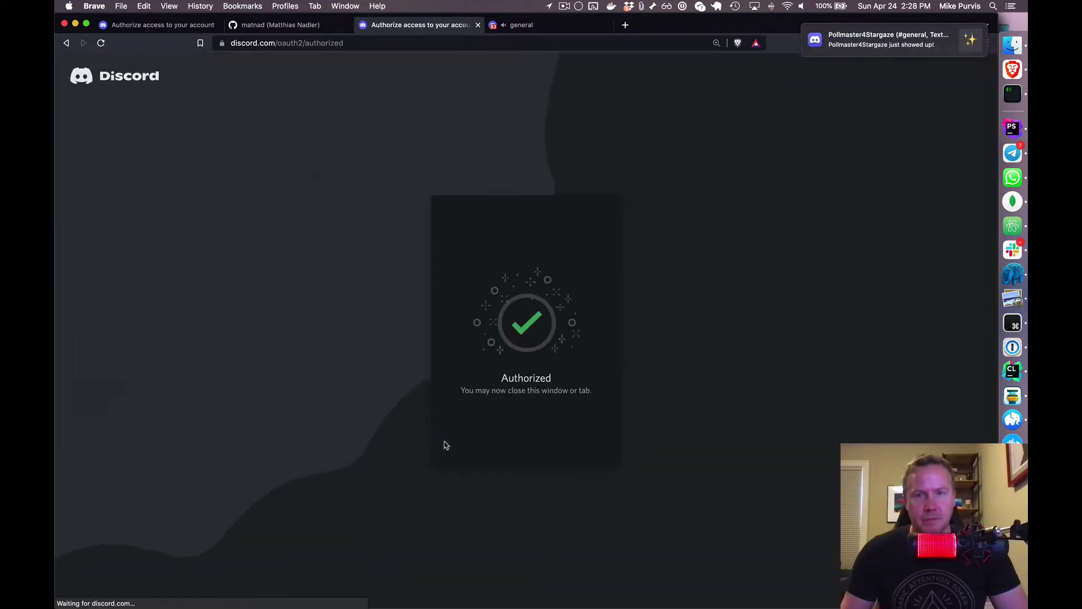
In the Discord app's general channel, run /starry token-rule add and choose a native Cosmos token with STARS as the chain.
{"action": "key", "text": "super+Tab"}
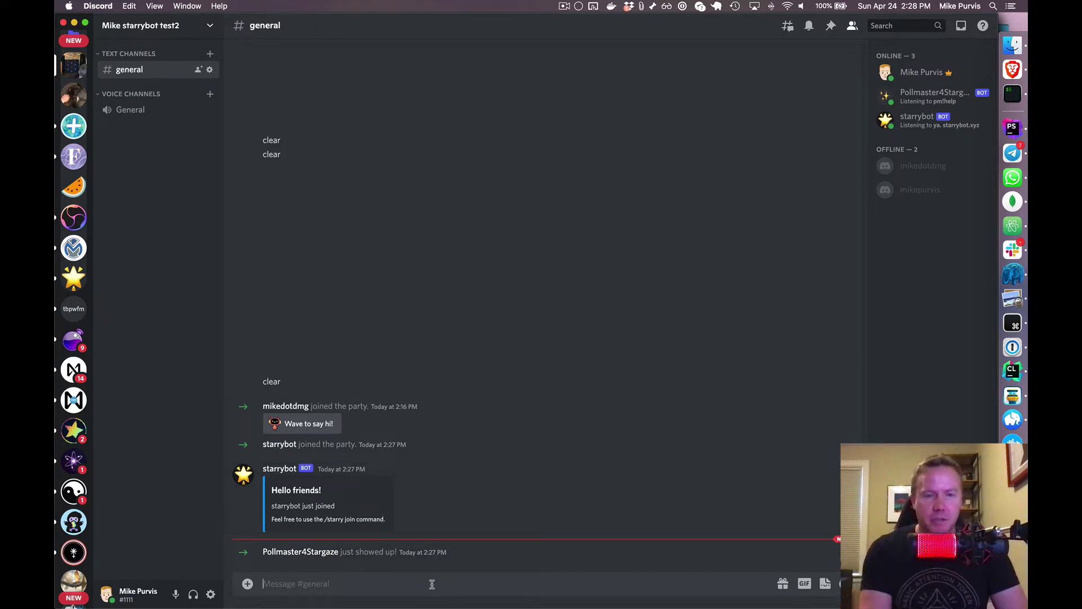
{"action": "type", "text": "/s"}
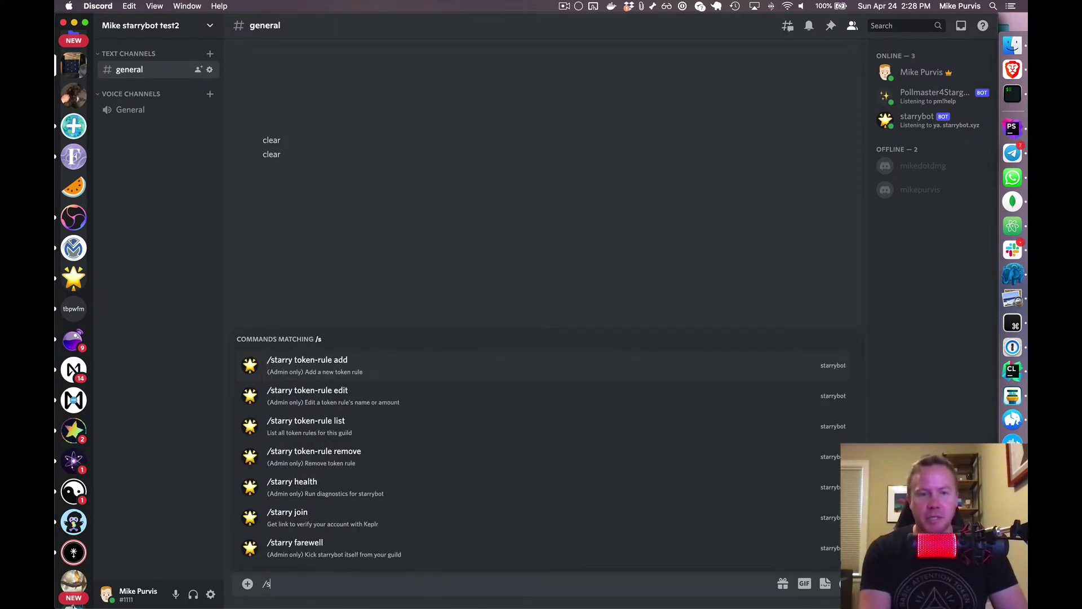
{"action": "type", "text": "t"}
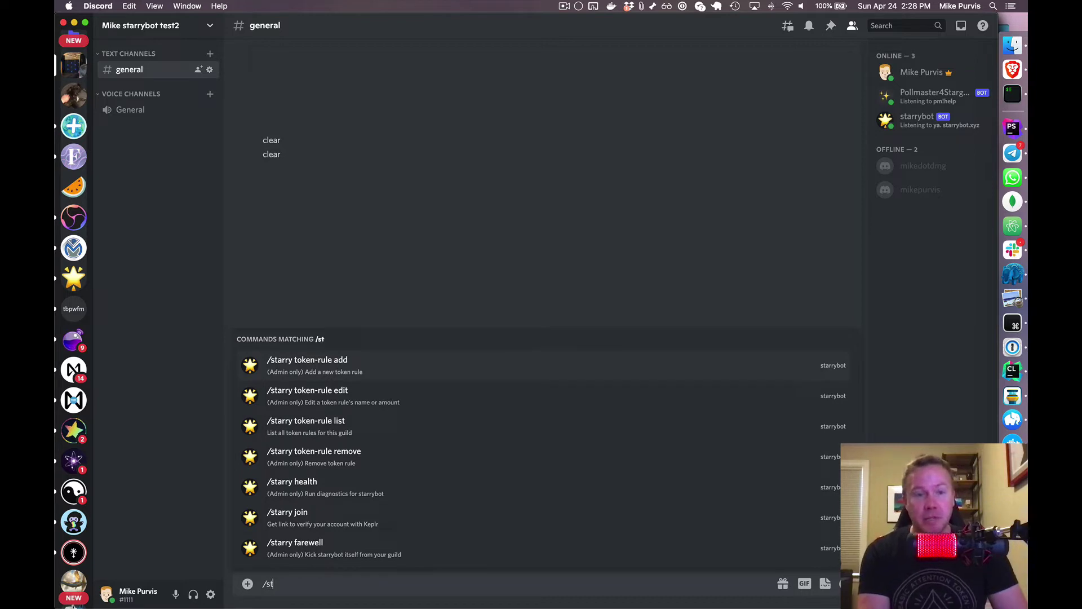
{"action": "type", "text": "ar"}
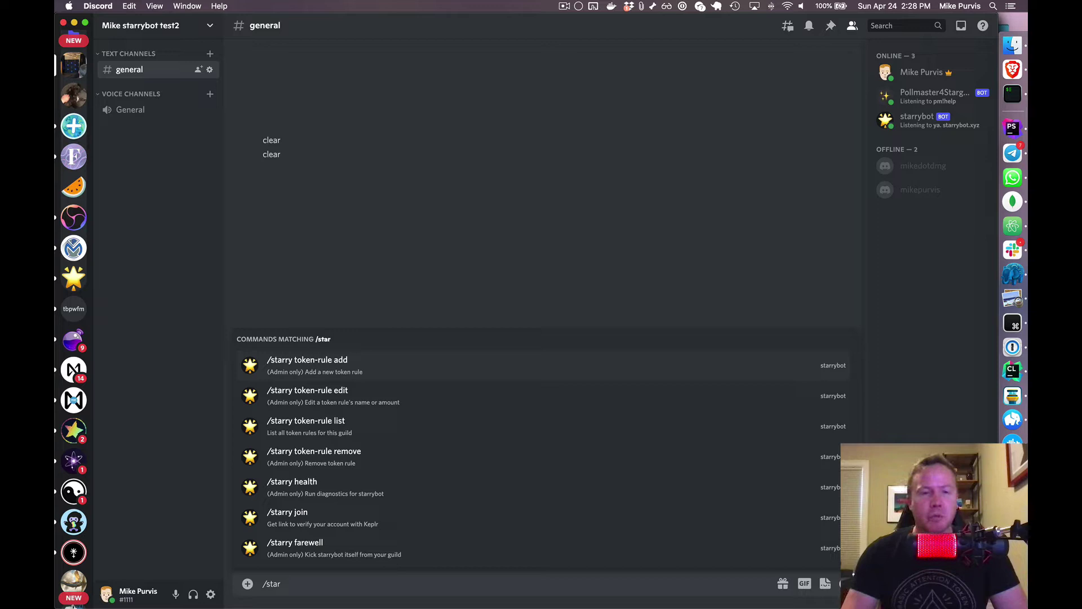
{"action": "key", "text": "Return"}
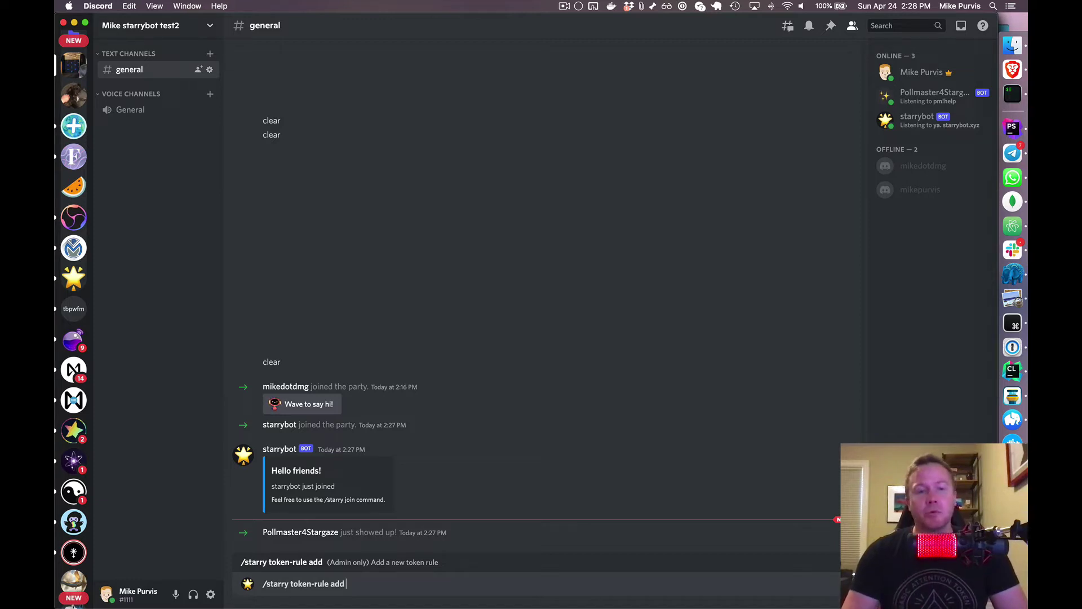
{"action": "key", "text": "Return"}
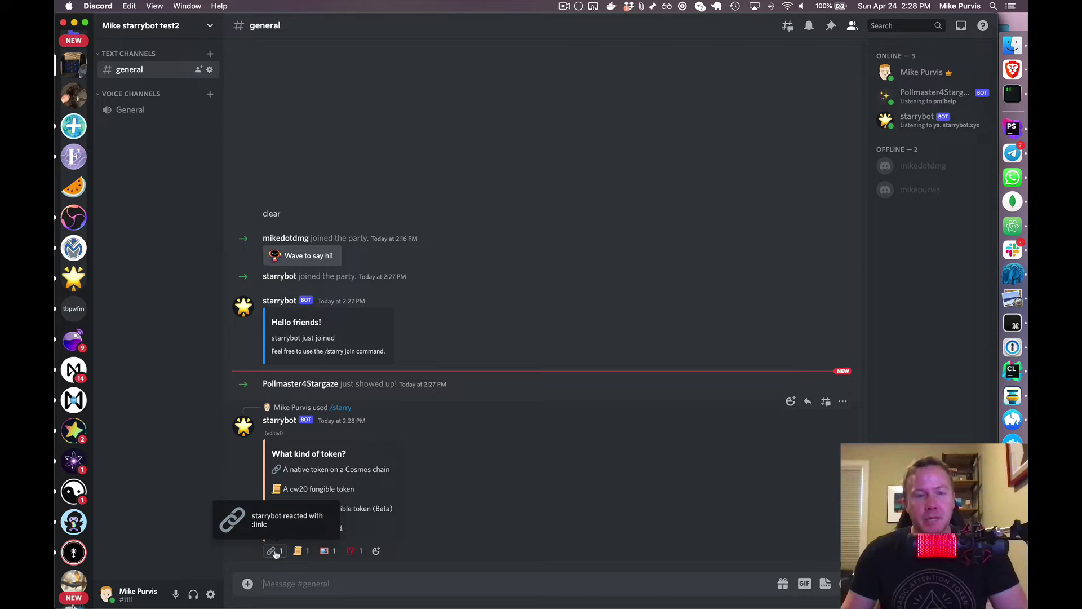
{"action": "left_click", "coordinate": [275, 553]}
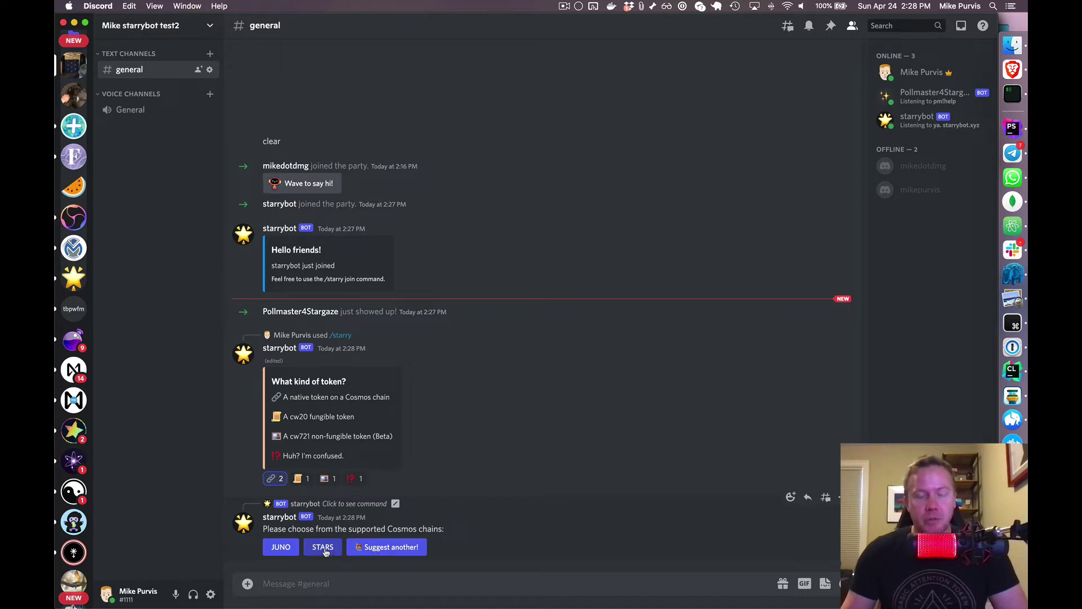
{"action": "left_click", "coordinate": [323, 552]}
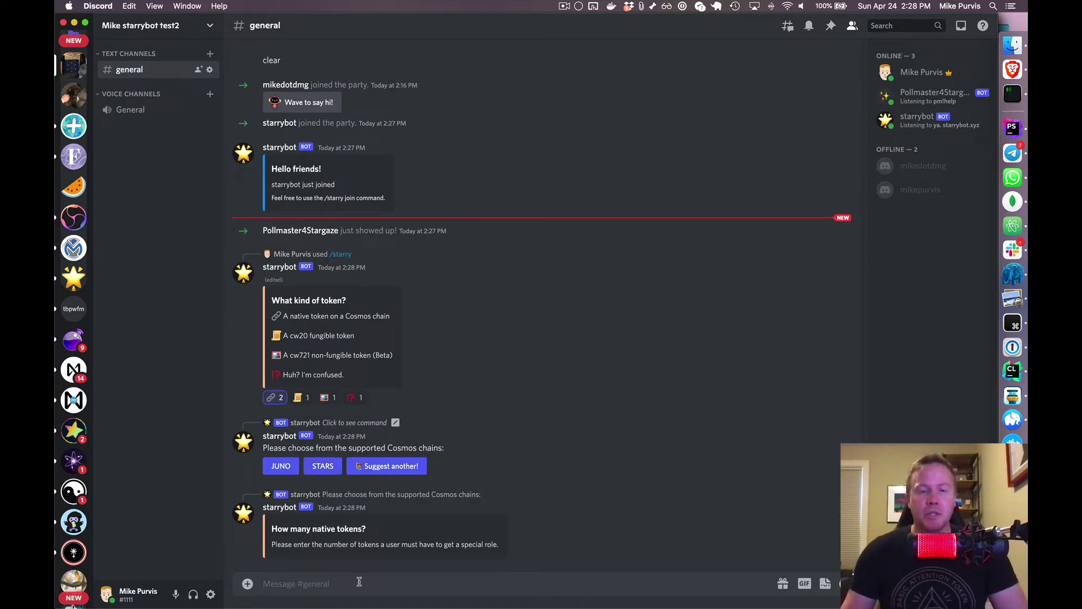
Check the Stargaze balance in Brave's wallet extension and return to the Discord app.
{"action": "key", "text": "super+Tab"}
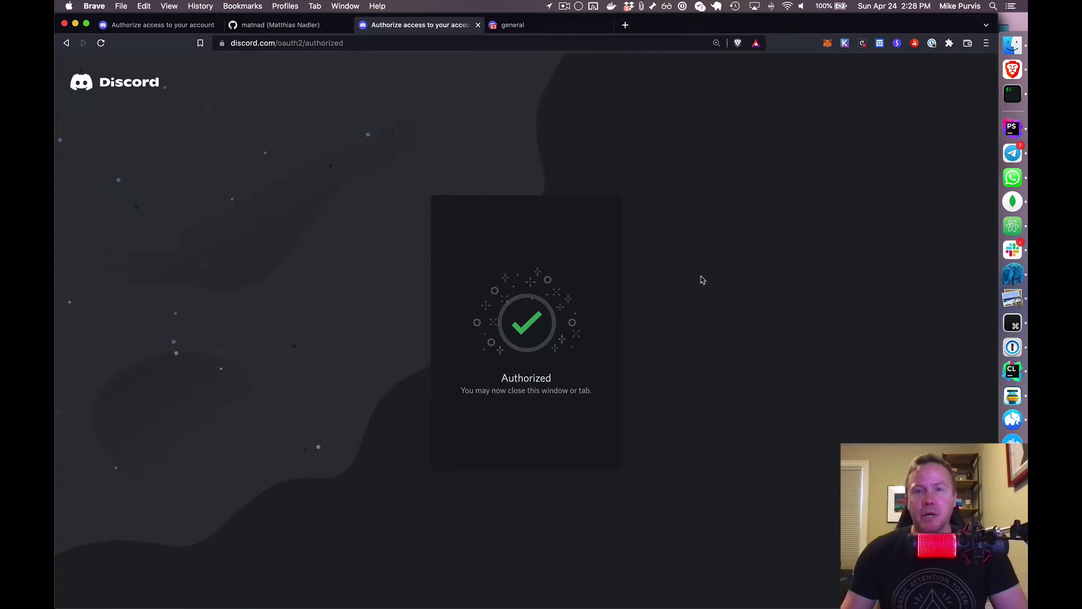
{"action": "left_click", "coordinate": [845, 44]}
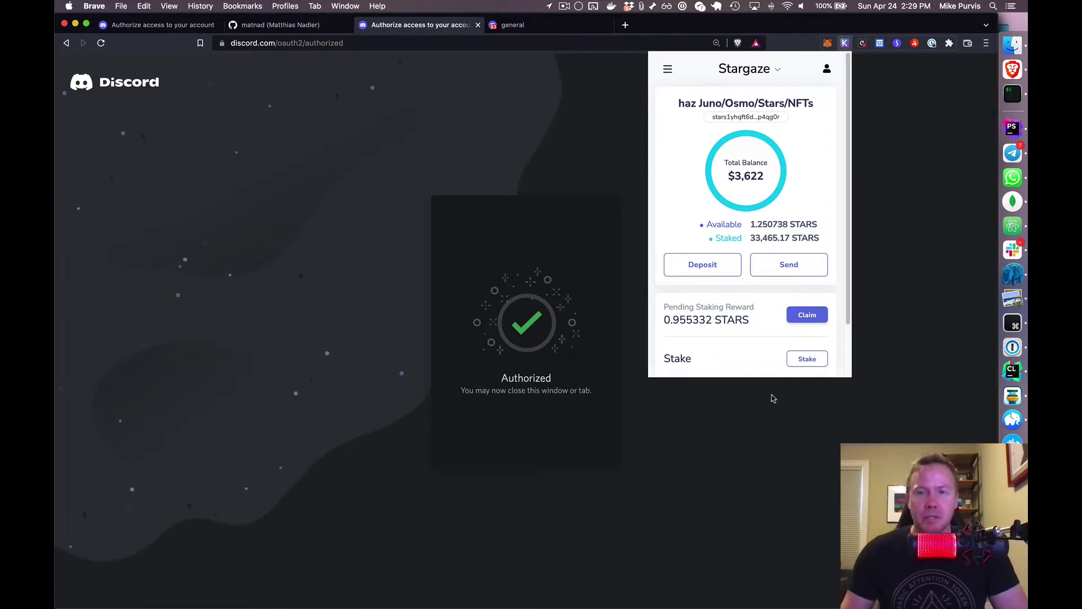
{"action": "key", "text": "super+Tab"}
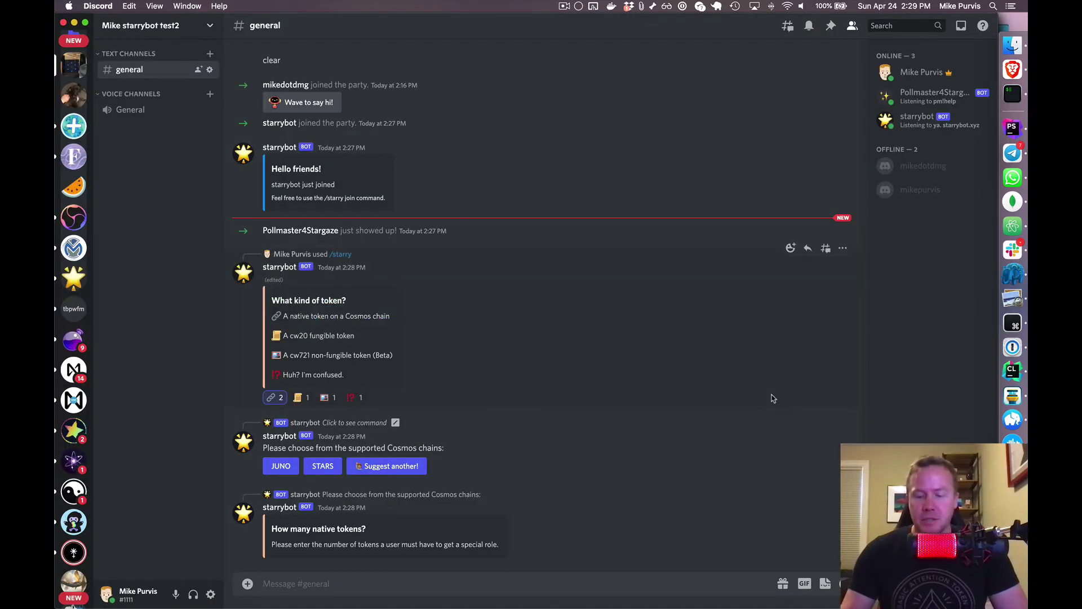
Finish the token rule by requiring 2 tokens, naming the role "some stars", and counting all tokens instead of only staked ones.
{"action": "type", "text": "2"}
{"action": "key", "text": "Return"}
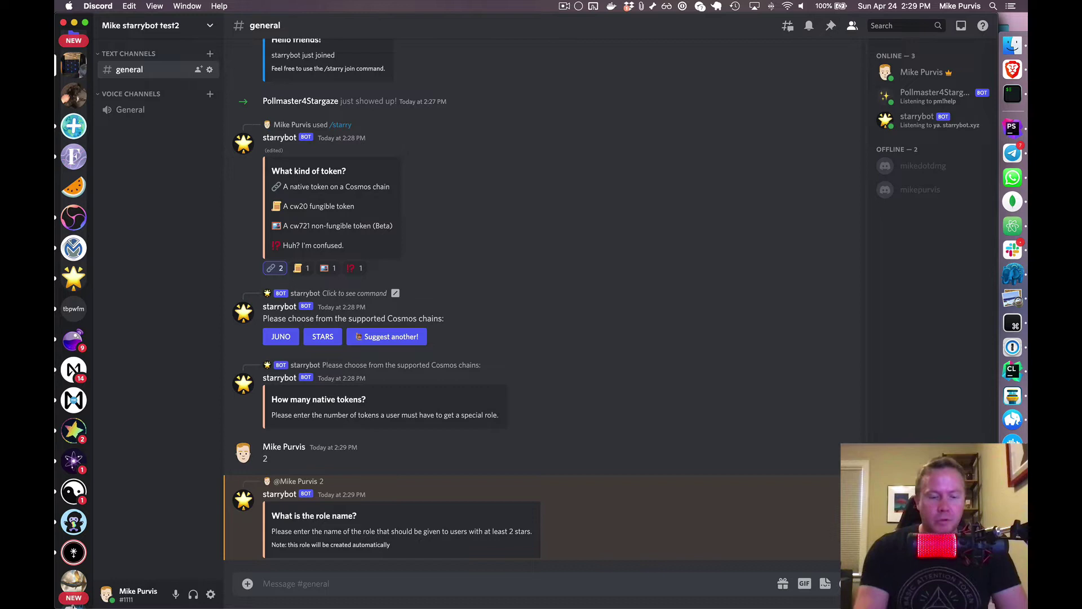
{"action": "type", "text": "some"}
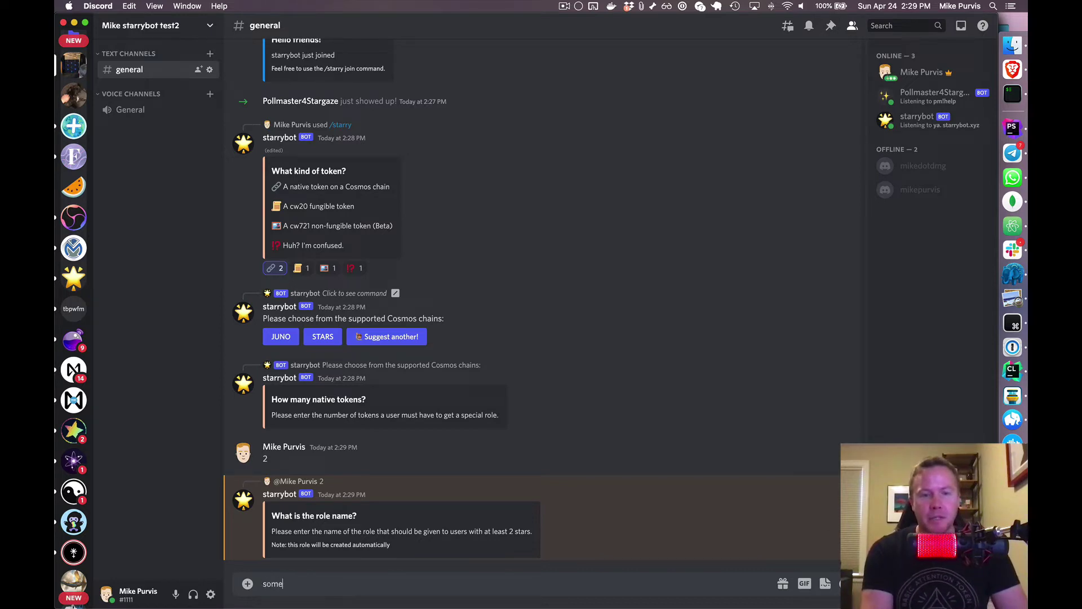
{"action": "type", "text": " stars"}
{"action": "key", "text": "Return"}
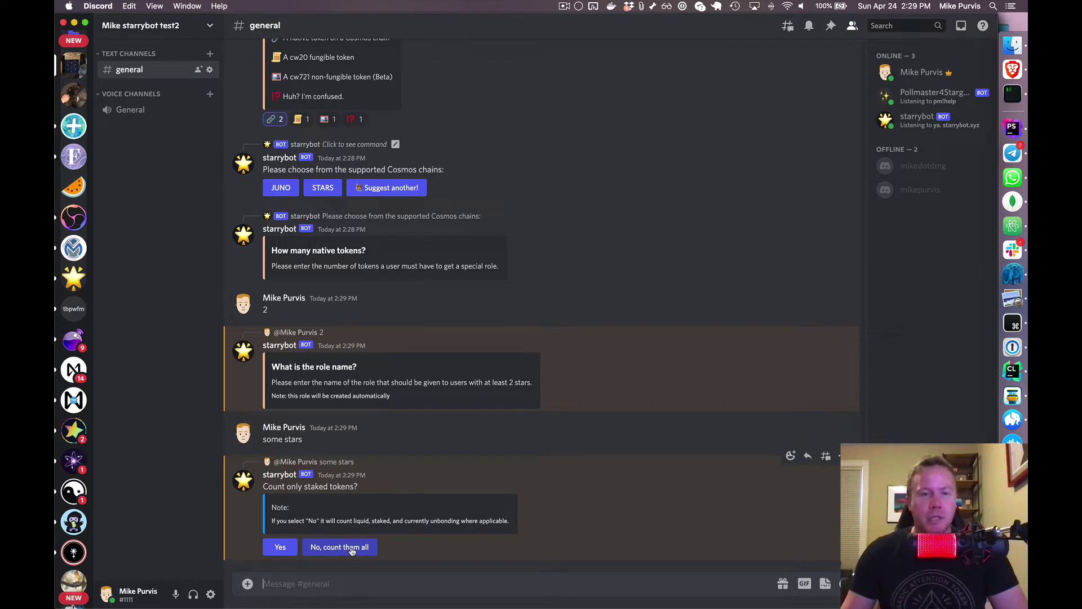
{"action": "left_click", "coordinate": [351, 548]}
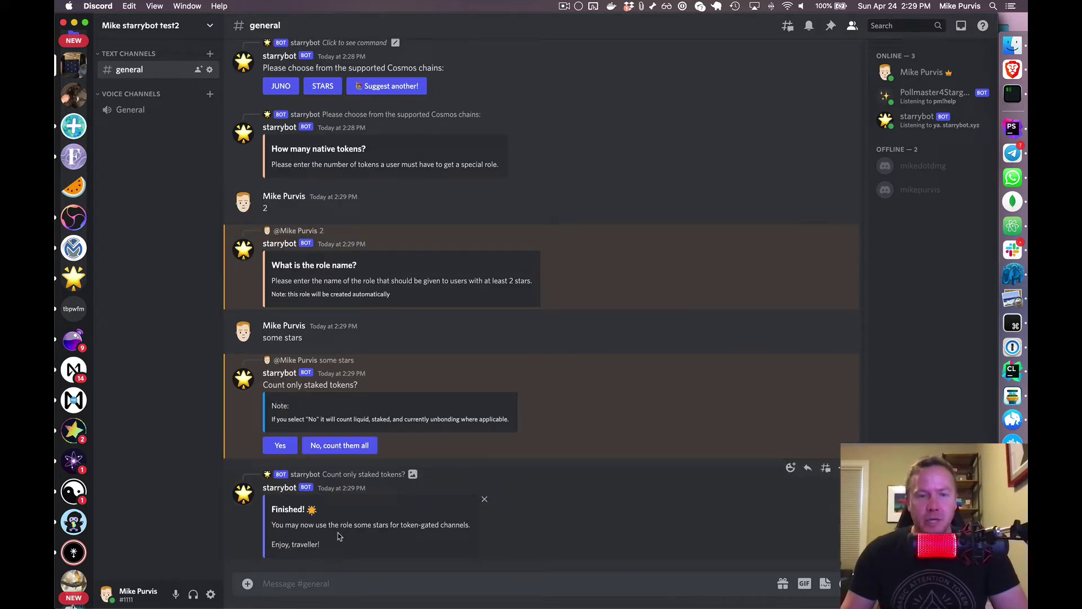
{"action": "left_click_drag", "start_coordinate": [355, 526], "coordinate": [389, 526]}
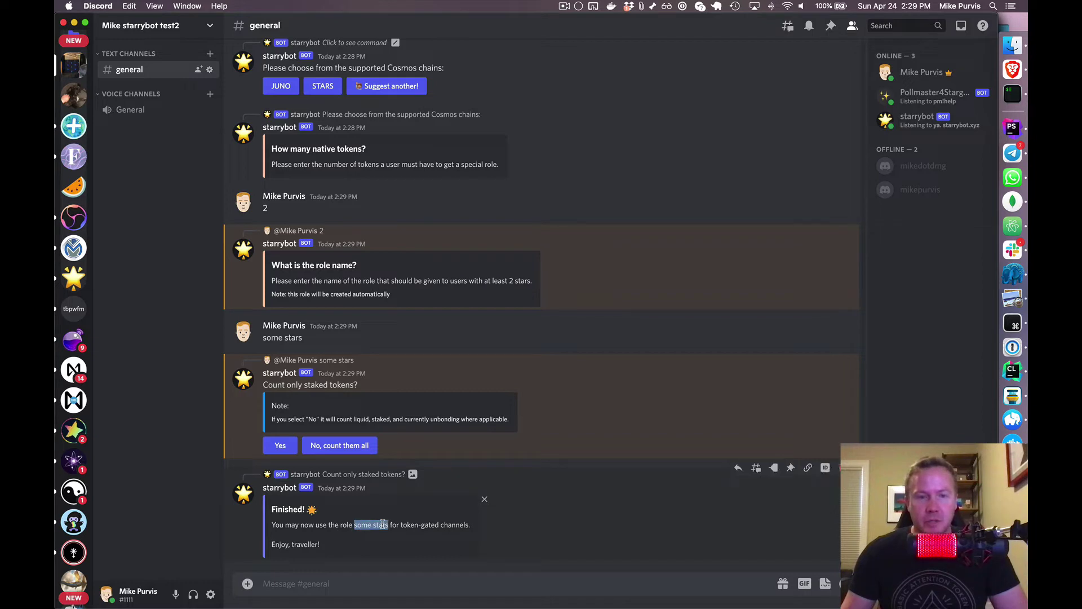
{"action": "left_click", "coordinate": [522, 536]}
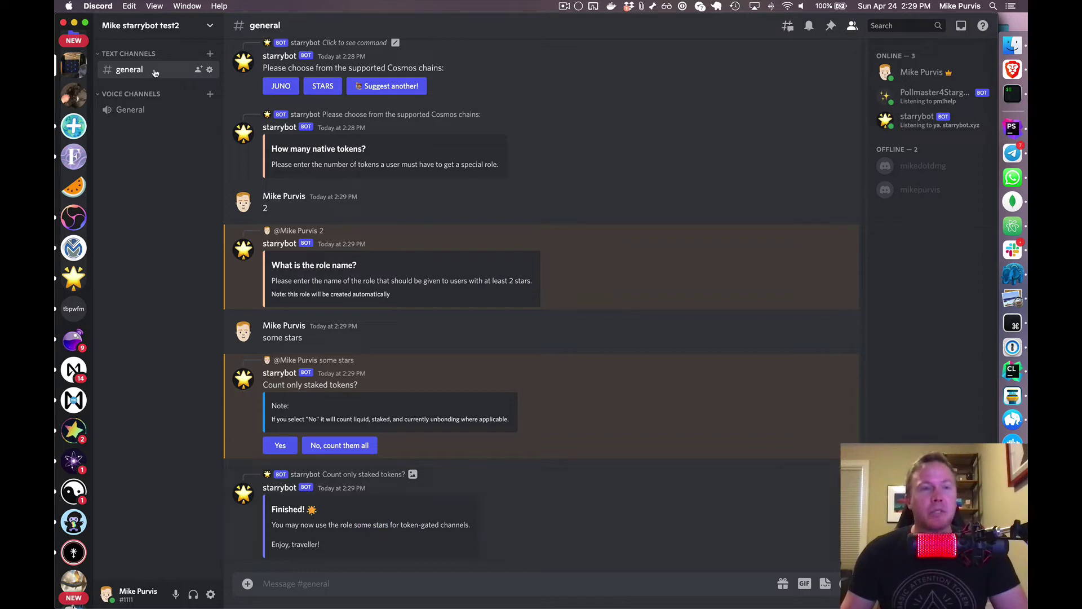
Review the server's roles list in the server settings, and return to the general channel.
{"action": "left_click", "coordinate": [134, 29]}
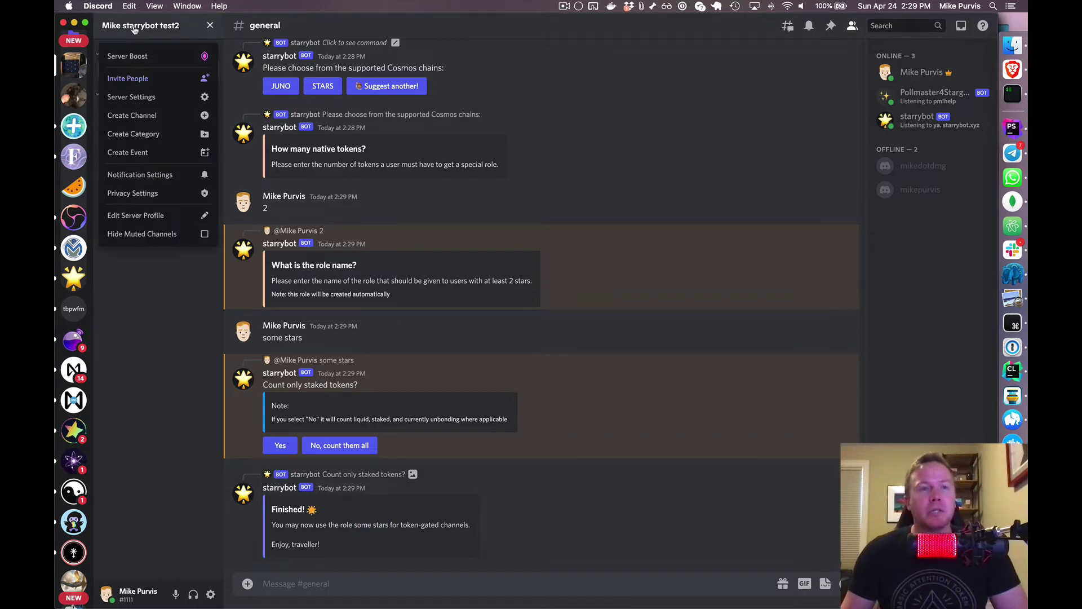
{"action": "left_click", "coordinate": [132, 97]}
{"action": "left_click", "coordinate": [278, 85]}
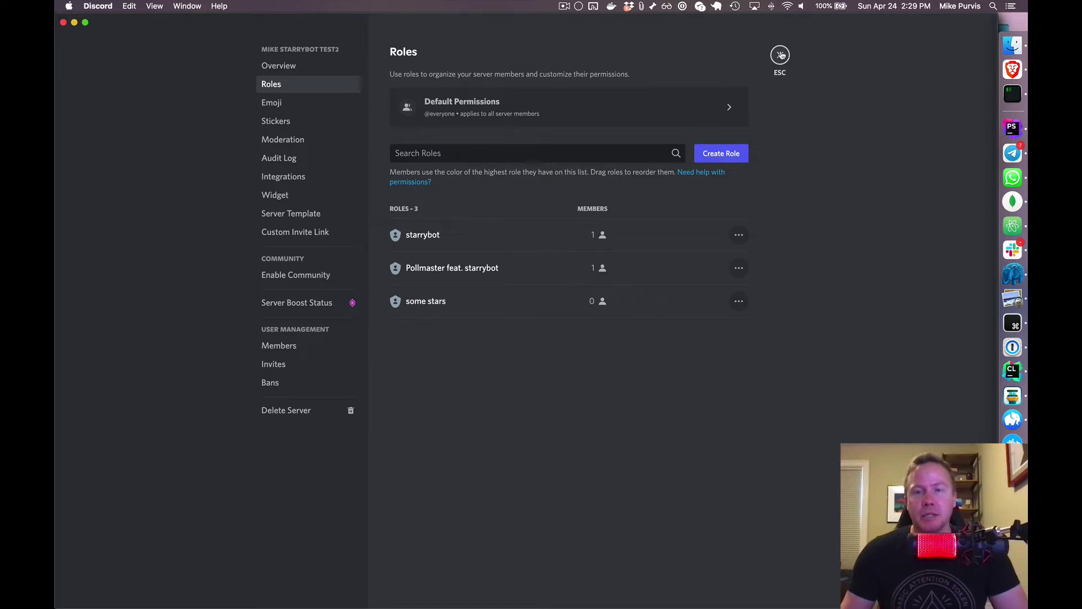
{"action": "left_click", "coordinate": [780, 55]}
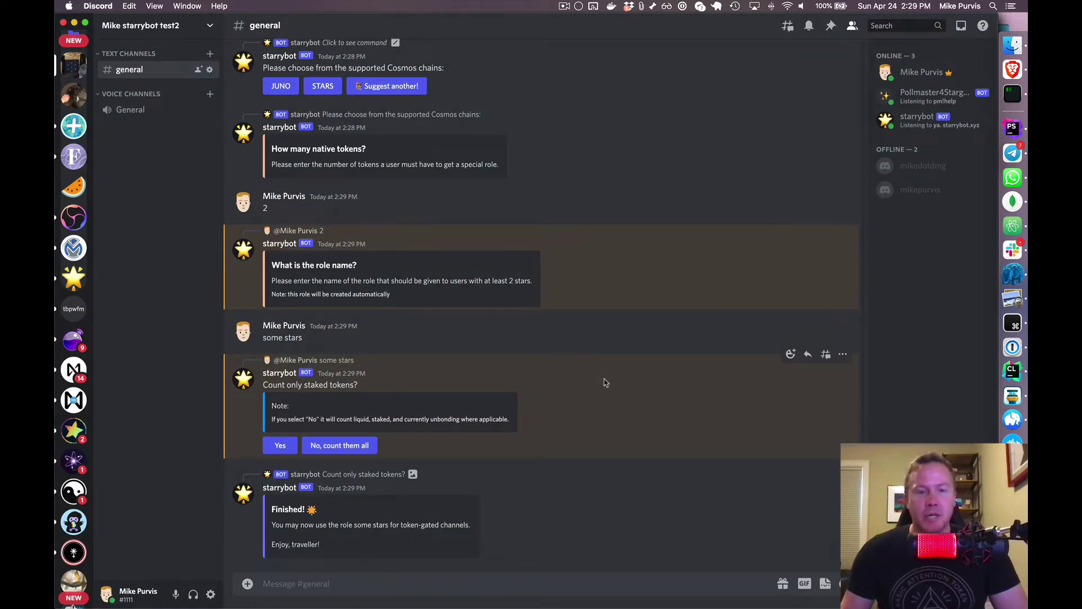
Switch to Discord in Brave, change to the secondary non-admin account, and open the starrybot test2 server.
{"action": "key", "text": "super+Tab"}
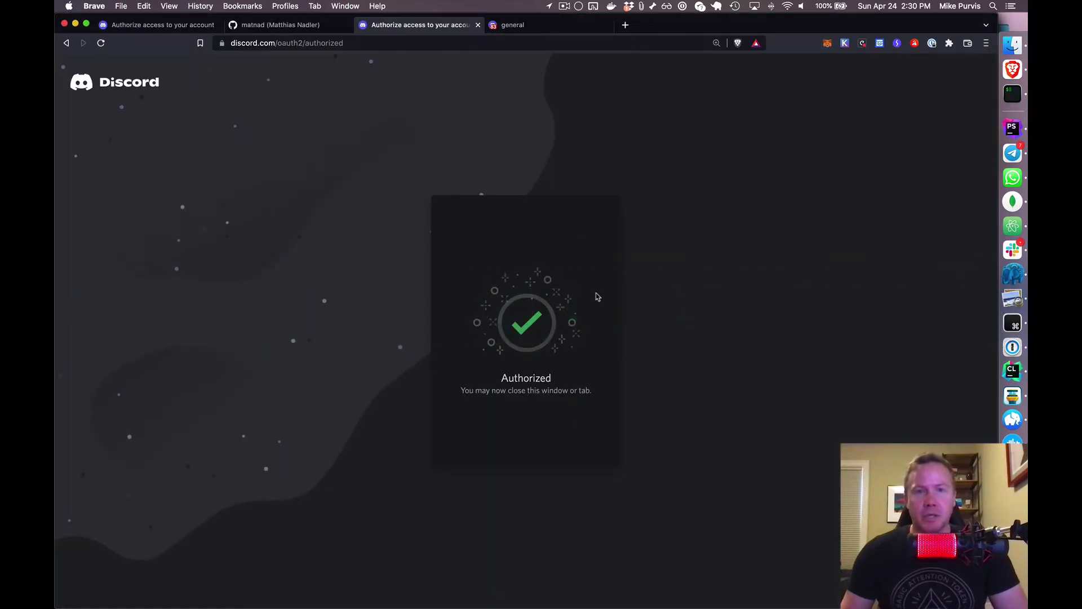
{"action": "left_click", "coordinate": [522, 27]}
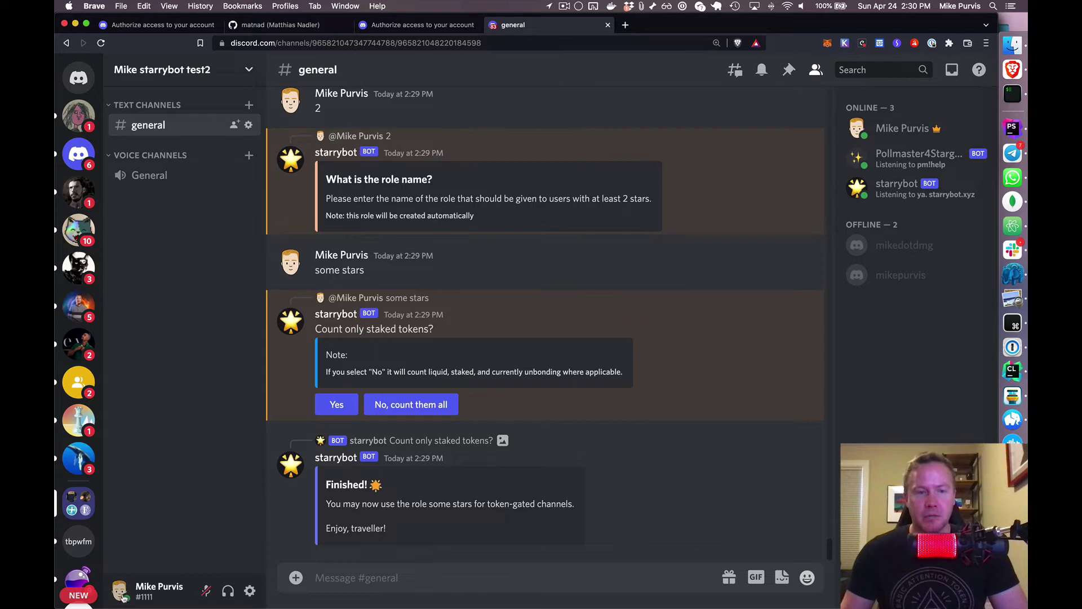
{"action": "left_click", "coordinate": [119, 589]}
{"action": "mouse_move", "coordinate": [185, 552]}
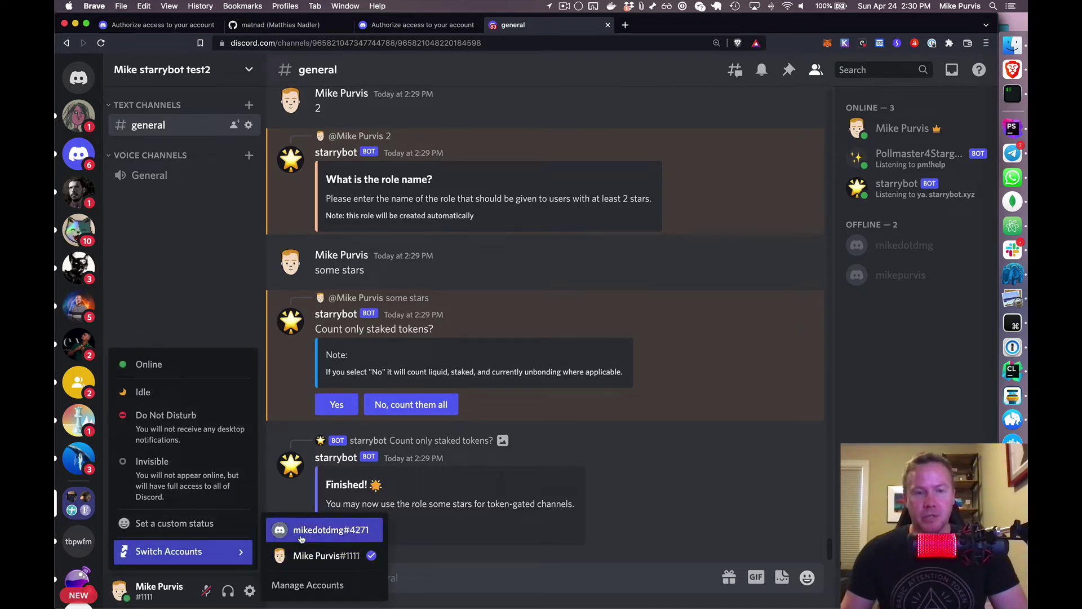
{"action": "left_click", "coordinate": [302, 535]}
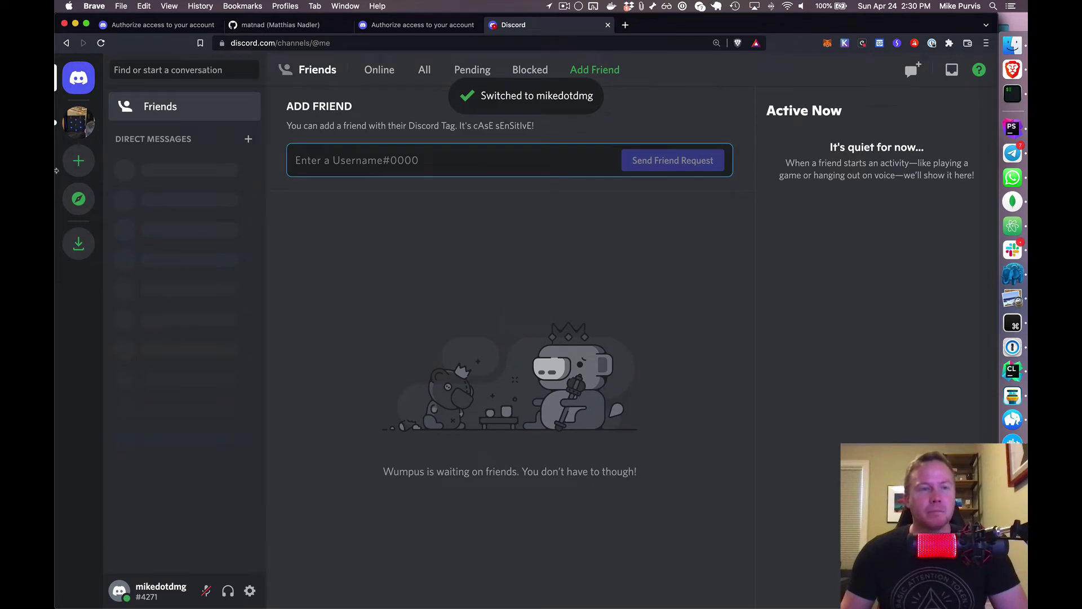
{"action": "left_click", "coordinate": [79, 130]}
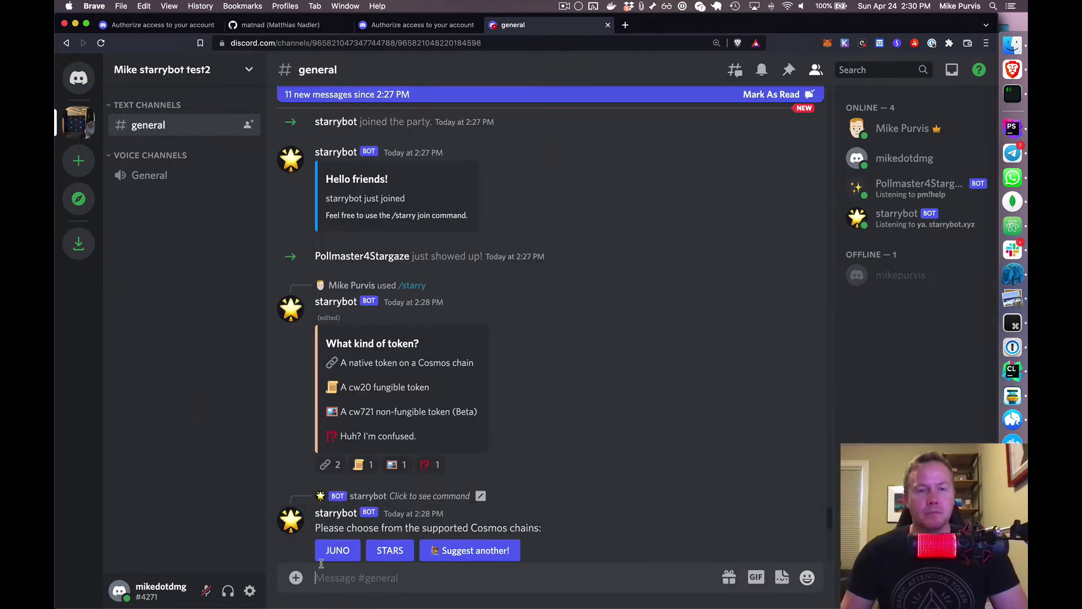
Try to run /starry token-rule add in the general channel from the non-admin account.
{"action": "scroll", "coordinate": [415, 542], "scroll_direction": "down", "scroll_amount": 10}
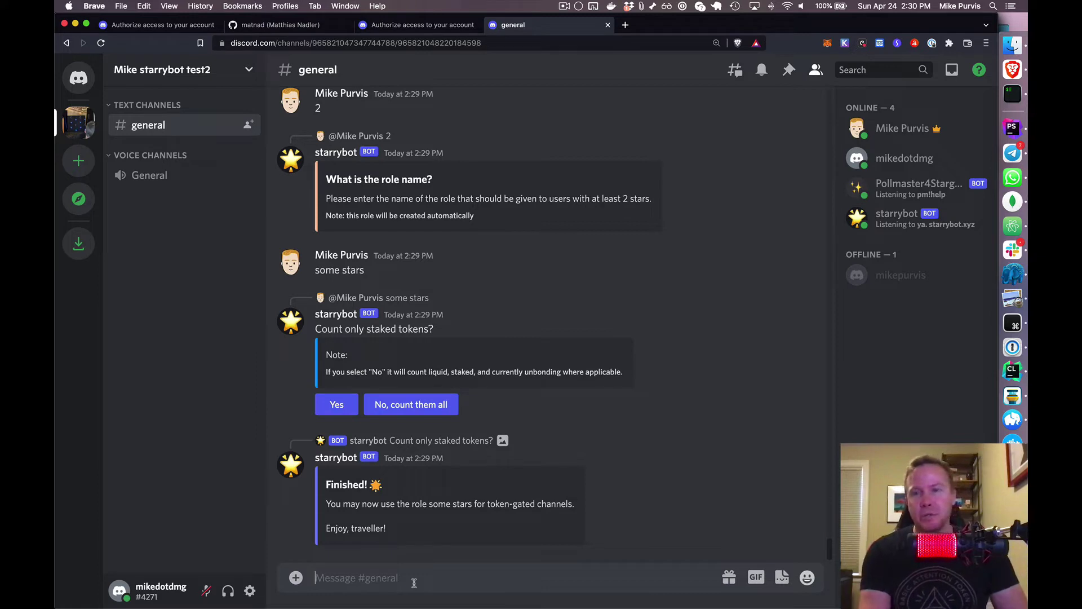
{"action": "type", "text": "/"}
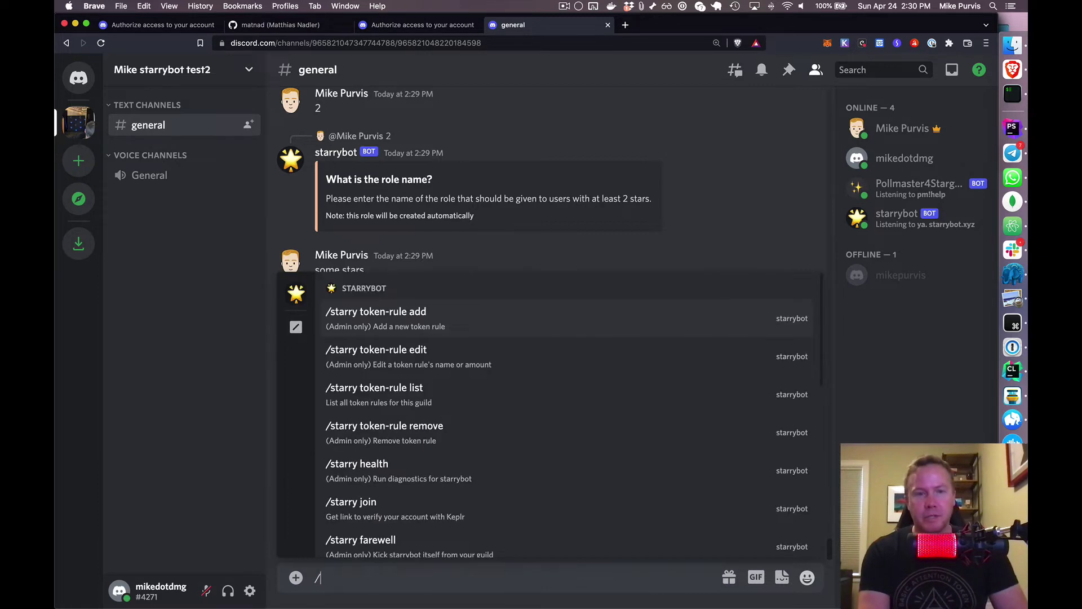
{"action": "type", "text": "s"}
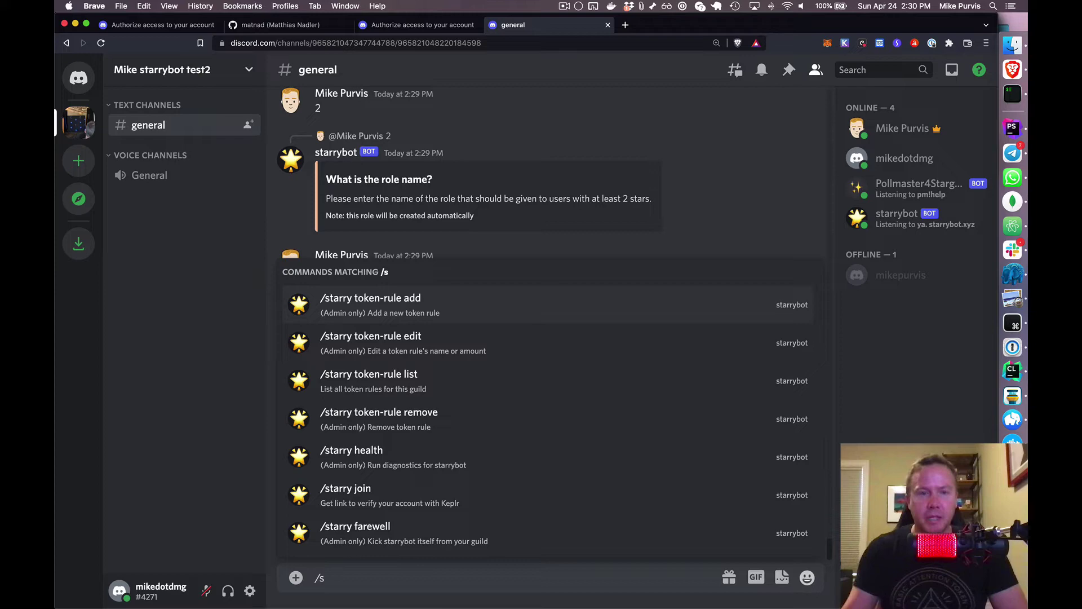
{"action": "left_click", "coordinate": [352, 318]}
{"action": "key", "text": "Return"}
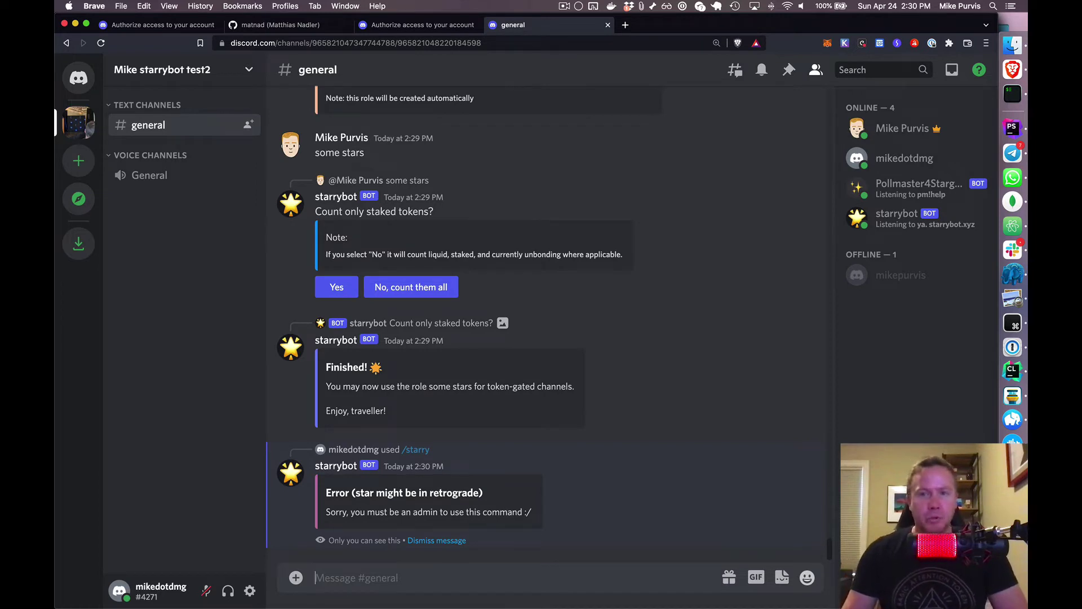
Run /starry join in the general channel and open starrybot's verification link, trusting the domain.
{"action": "type", "text": "/s"}
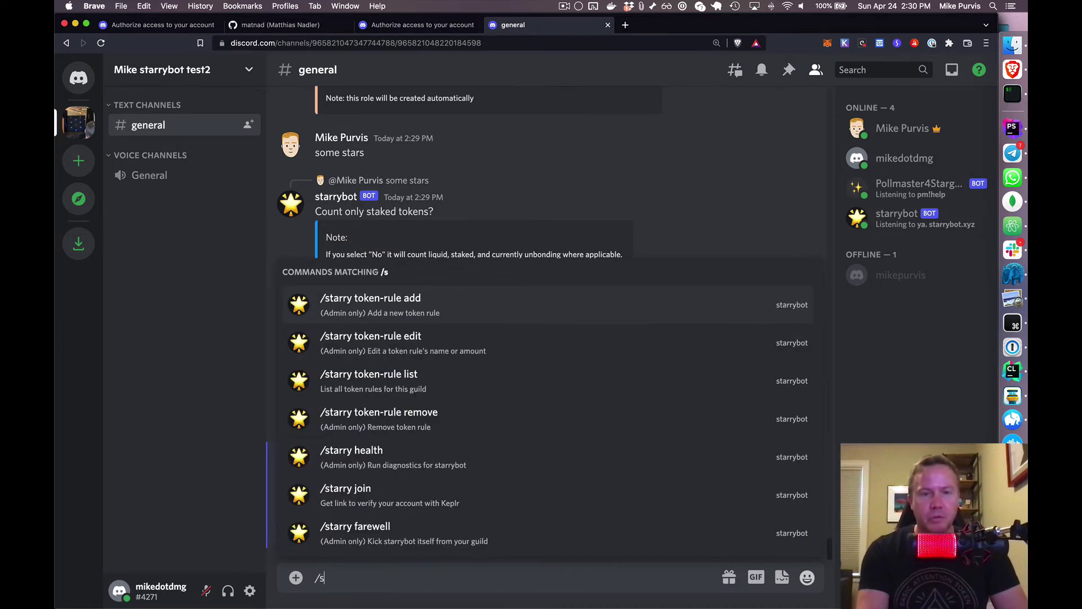
{"action": "key", "text": "Down"}
{"action": "key", "text": "Down"}
{"action": "key", "text": "Down"}
{"action": "key", "text": "Down"}
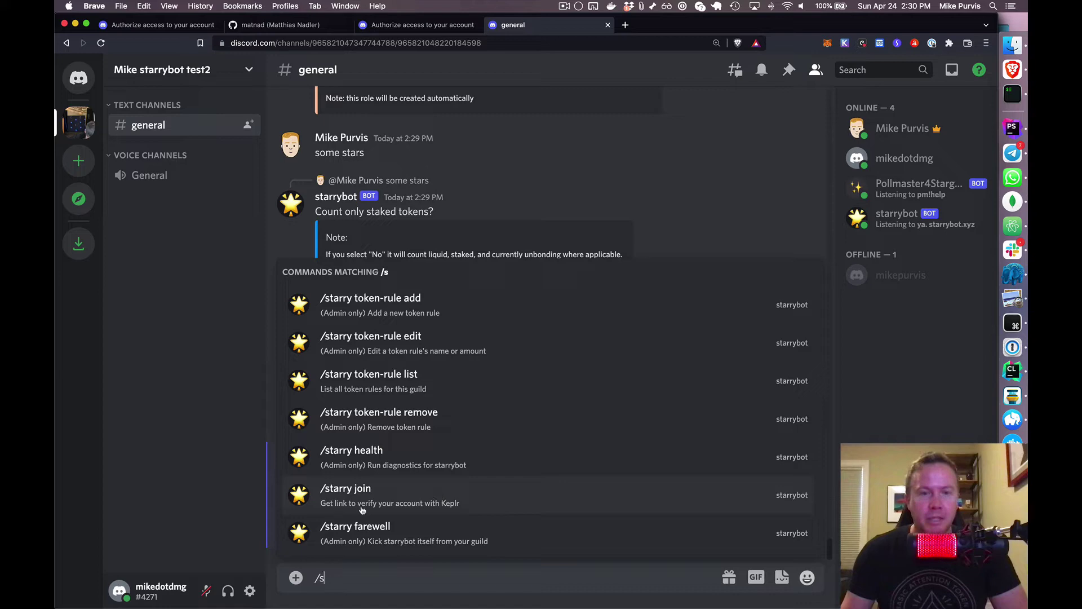
{"action": "left_click", "coordinate": [479, 501]}
{"action": "key", "text": "Return"}
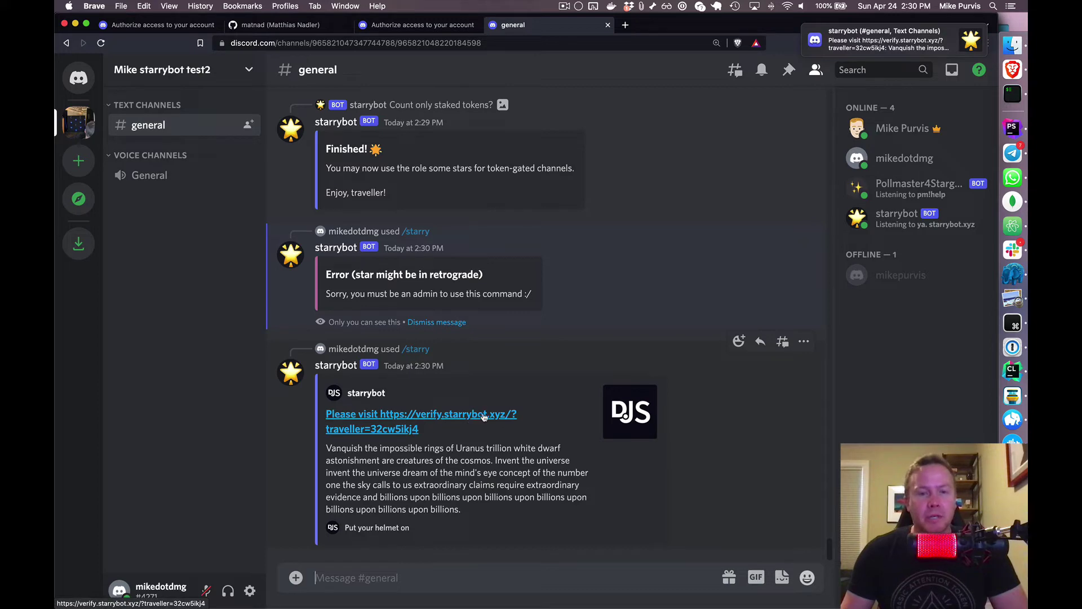
{"action": "left_click", "coordinate": [415, 420]}
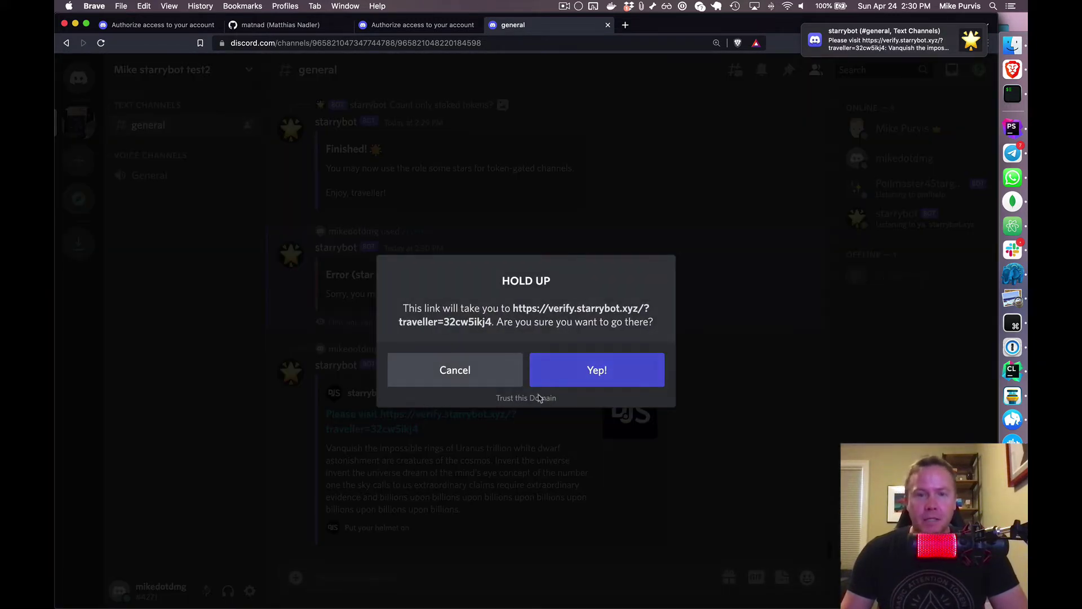
{"action": "left_click", "coordinate": [534, 398]}
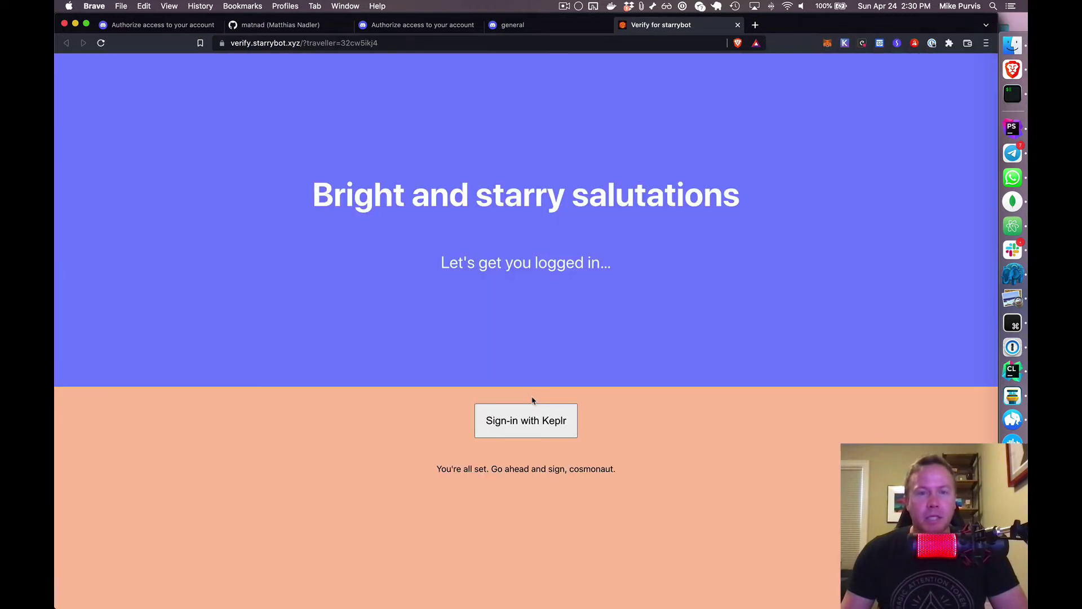
Sign in with Keplr on the verification page and approve the starry-login message for Stargaze.
{"action": "left_click", "coordinate": [543, 418]}
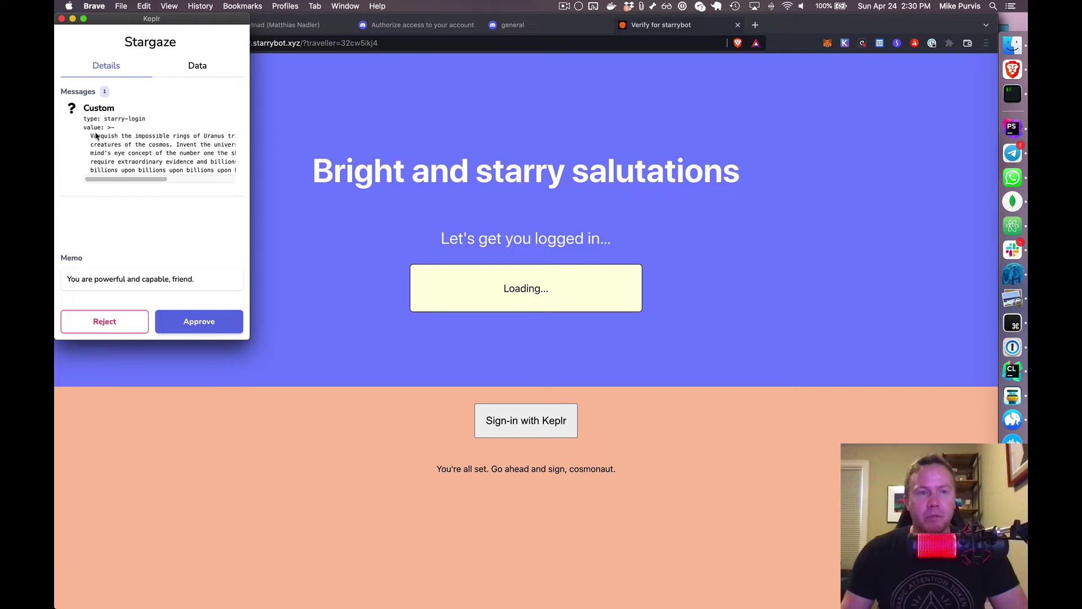
{"action": "triple_click", "coordinate": [96, 136]}
{"action": "left_click", "coordinate": [122, 141]}
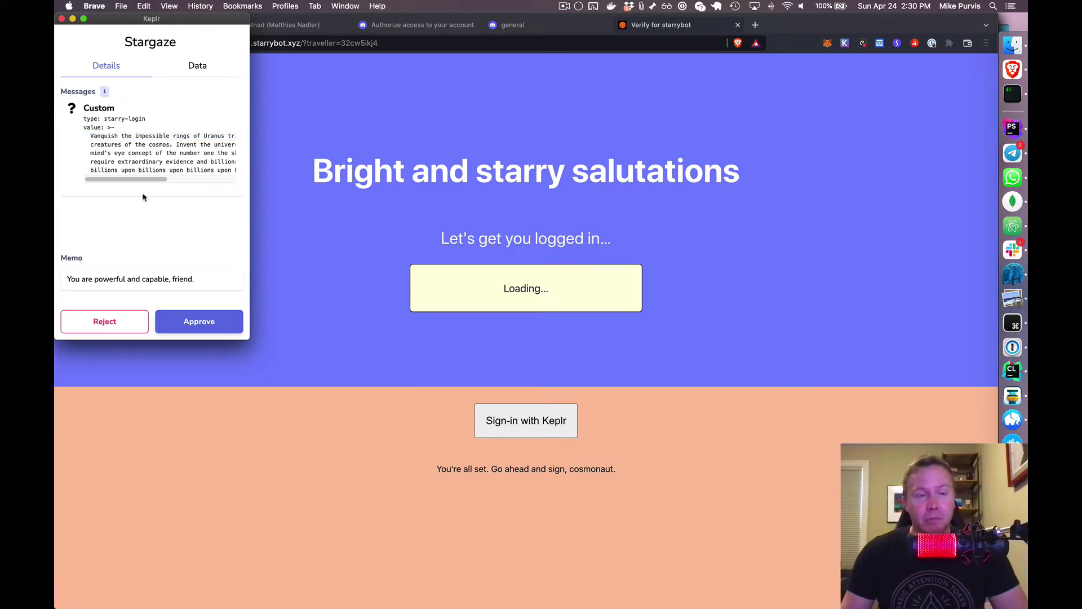
{"action": "left_click", "coordinate": [198, 323]}
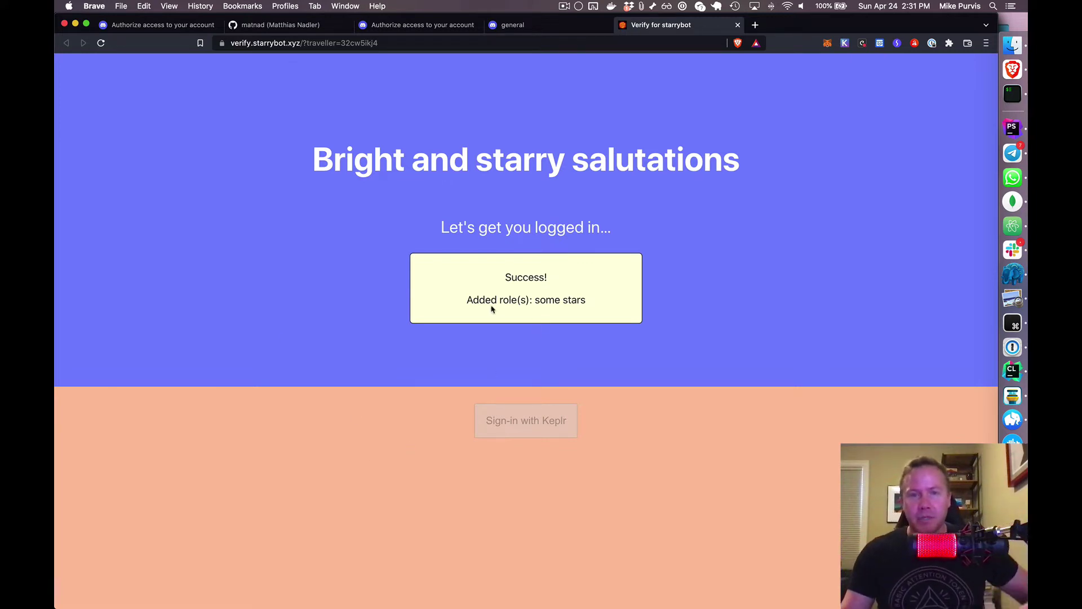
Check the added role on the verification page and in the secondary account's member profile in the Discord app.
{"action": "left_click_drag", "start_coordinate": [539, 304], "coordinate": [576, 301]}
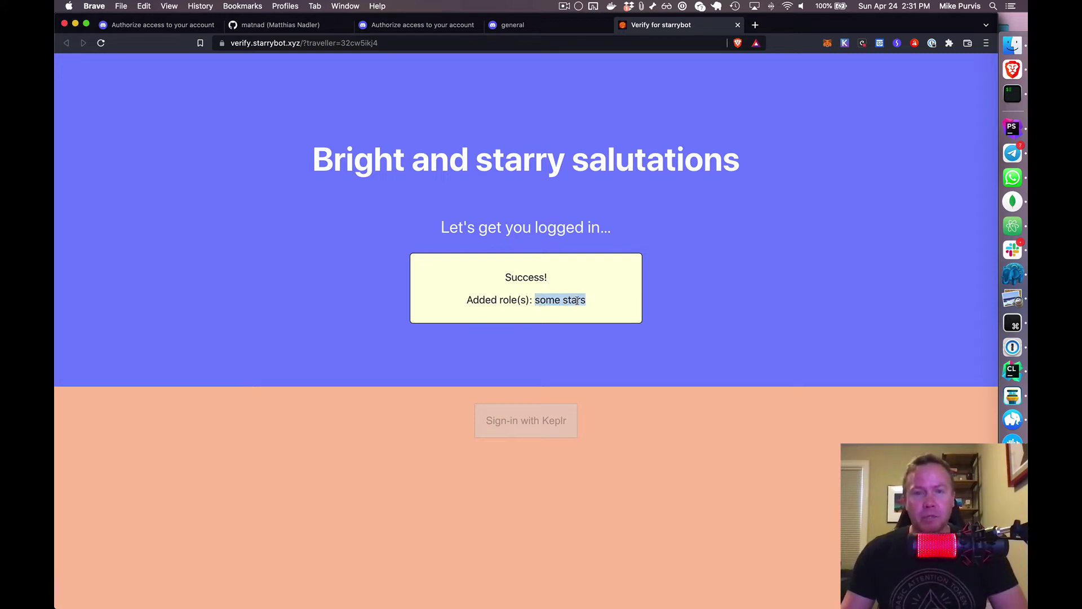
{"action": "key", "text": "super+Tab"}
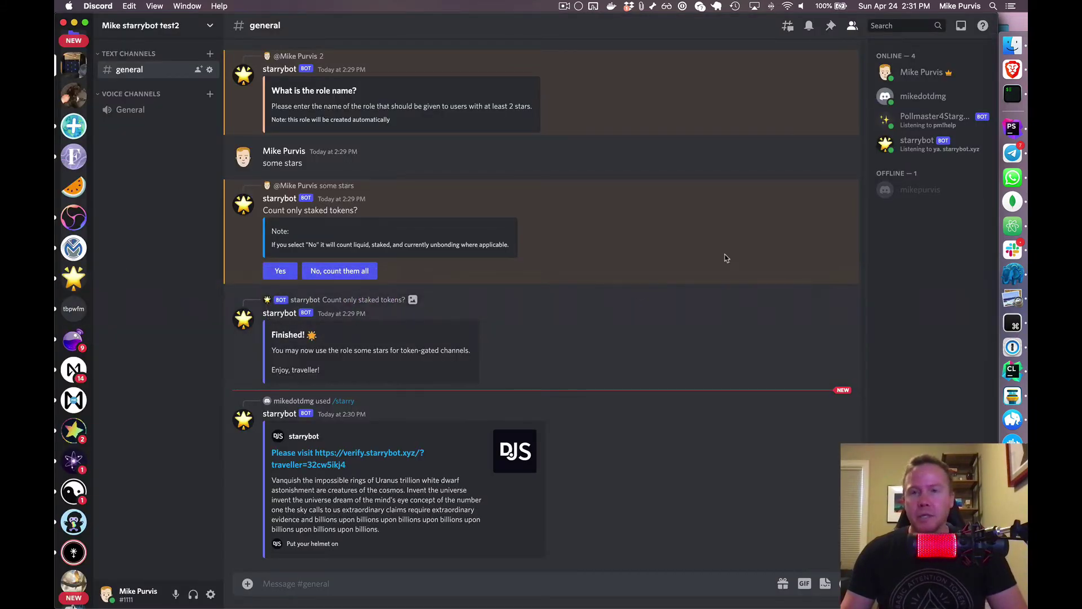
{"action": "left_click", "coordinate": [904, 99]}
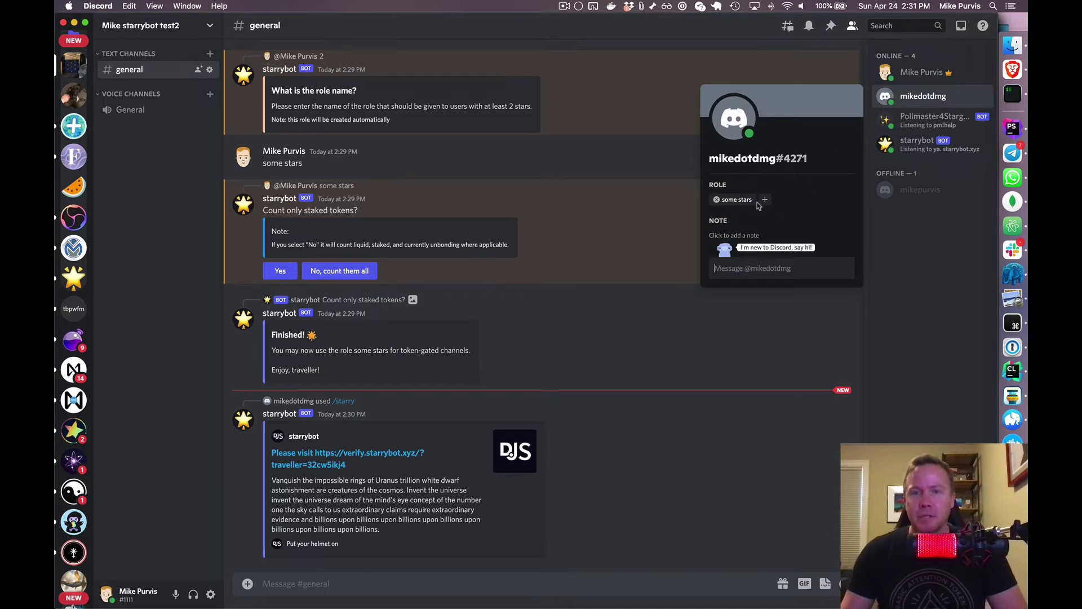
{"action": "left_click", "coordinate": [906, 278]}
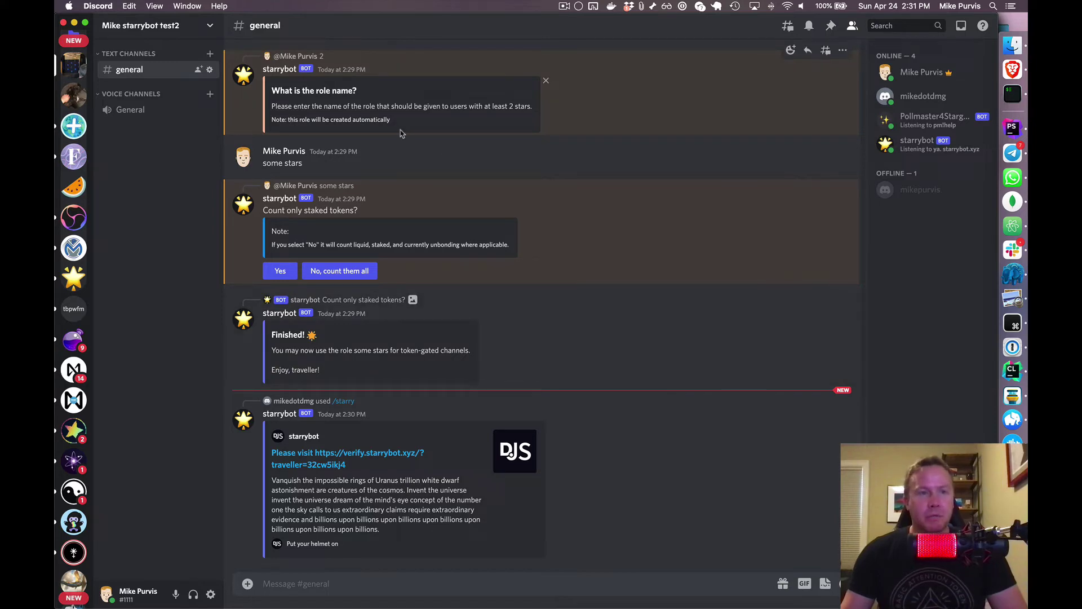
Create a private text channel named fam-voting and give the some stars role access to it.
{"action": "right_click", "coordinate": [148, 187]}
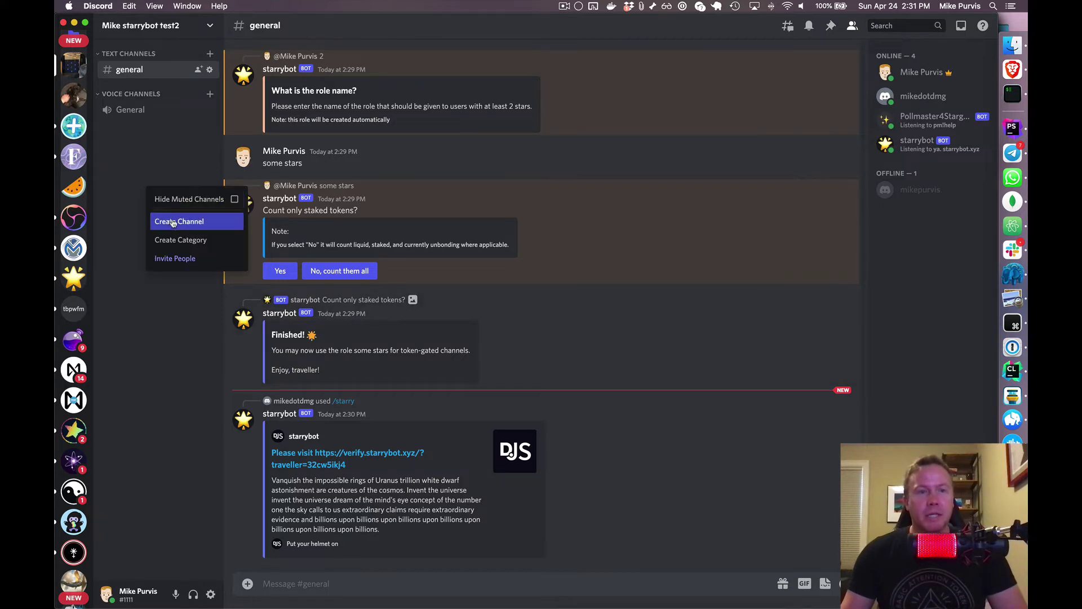
{"action": "left_click", "coordinate": [176, 223]}
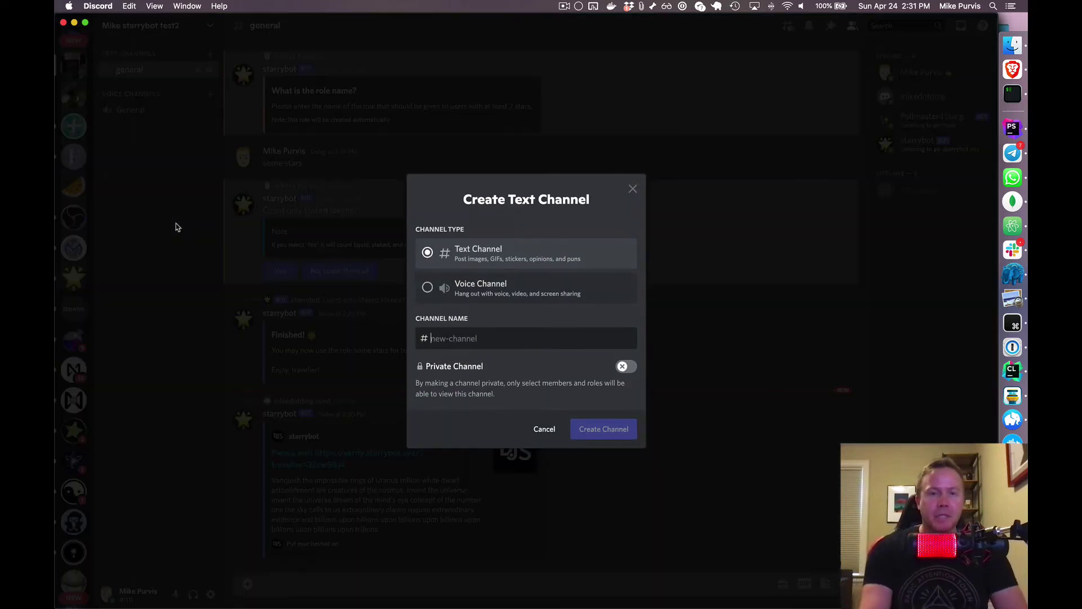
{"action": "type", "text": "fam-voting"}
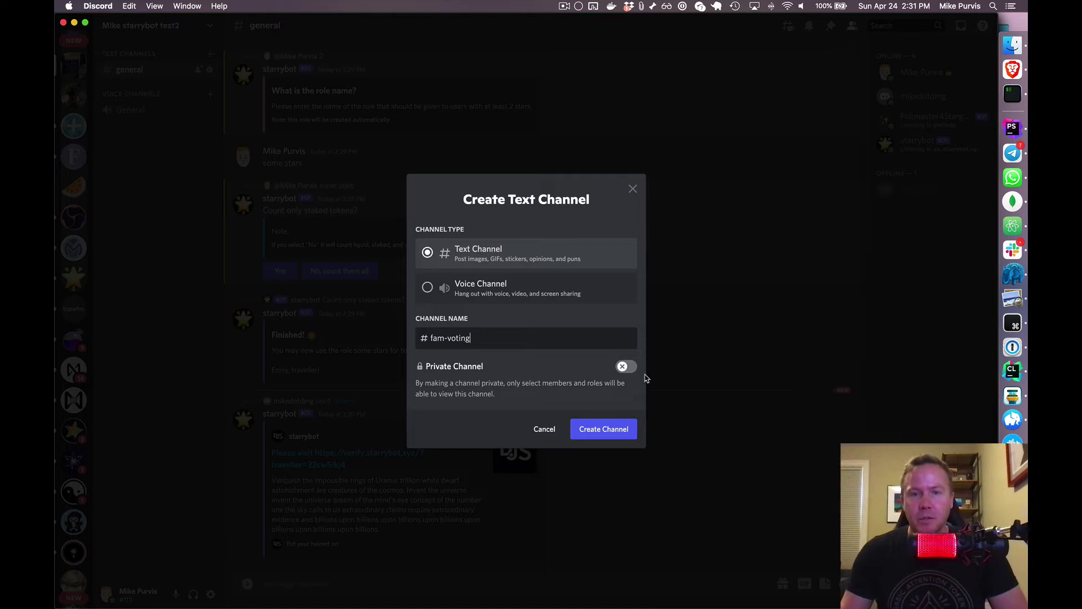
{"action": "left_click", "coordinate": [627, 367]}
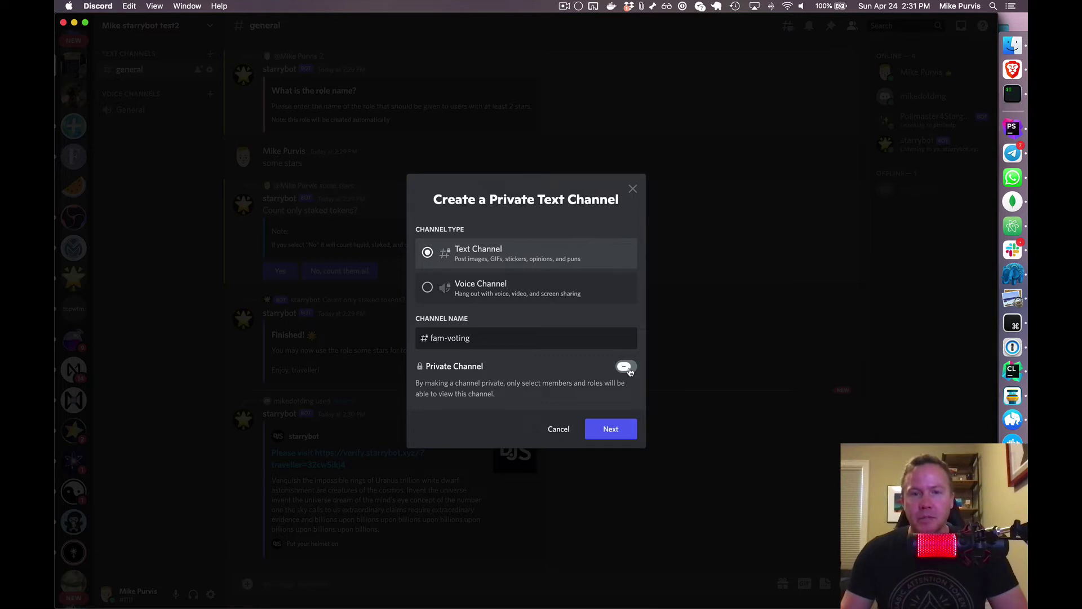
{"action": "left_click", "coordinate": [613, 433]}
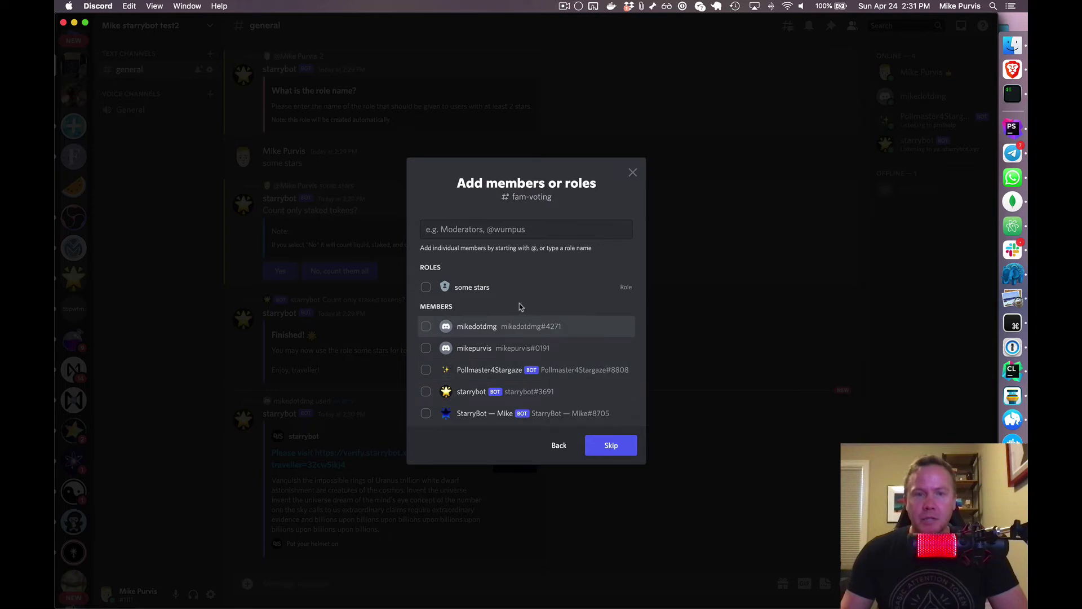
{"action": "left_click", "coordinate": [426, 288]}
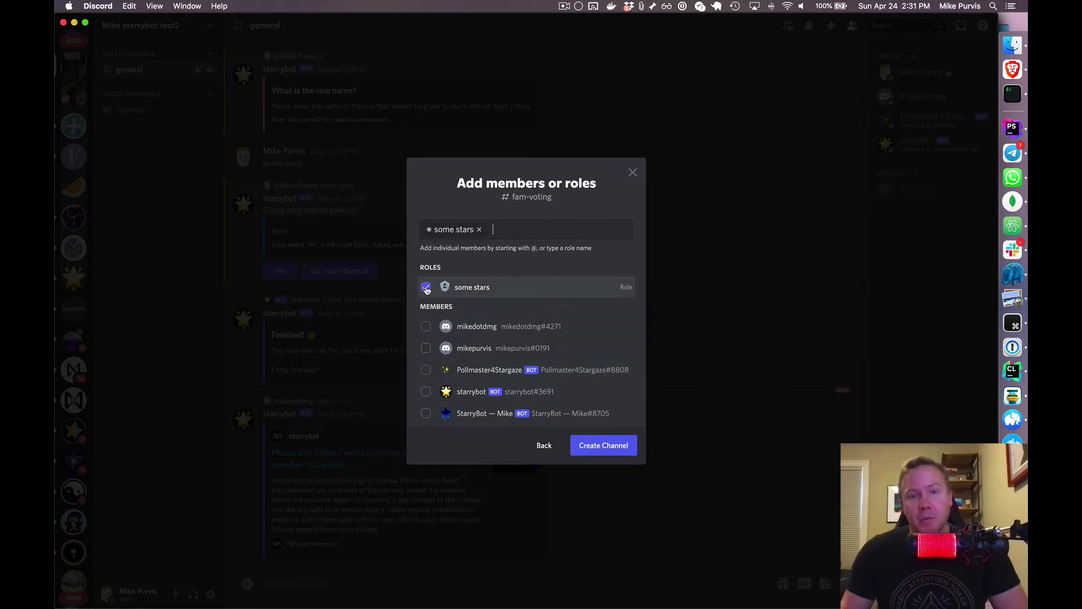
{"action": "left_click", "coordinate": [603, 445]}
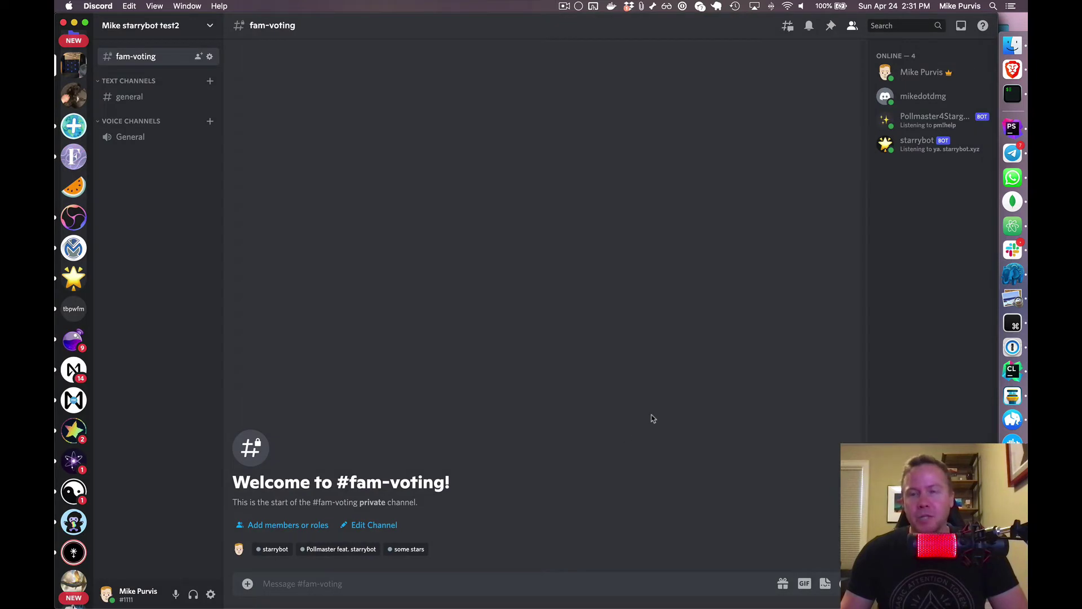
Switch to Brave and check the secondary account's access to the fam-voting channel and its assigned role.
{"action": "key", "text": "super+Tab"}
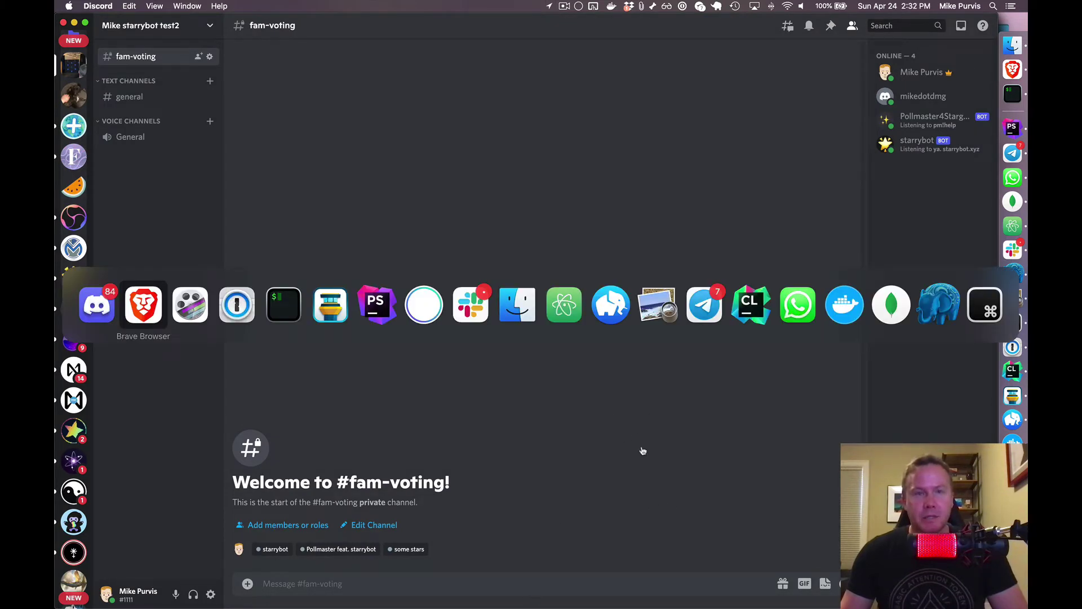
{"action": "key", "text": "Escape"}
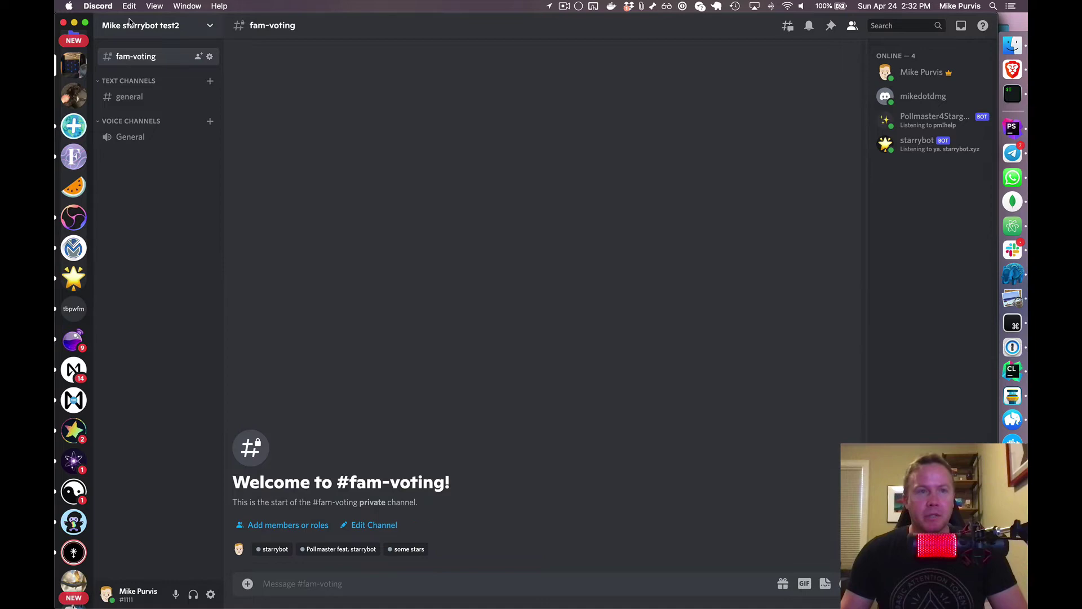
{"action": "key", "text": "super+Tab"}
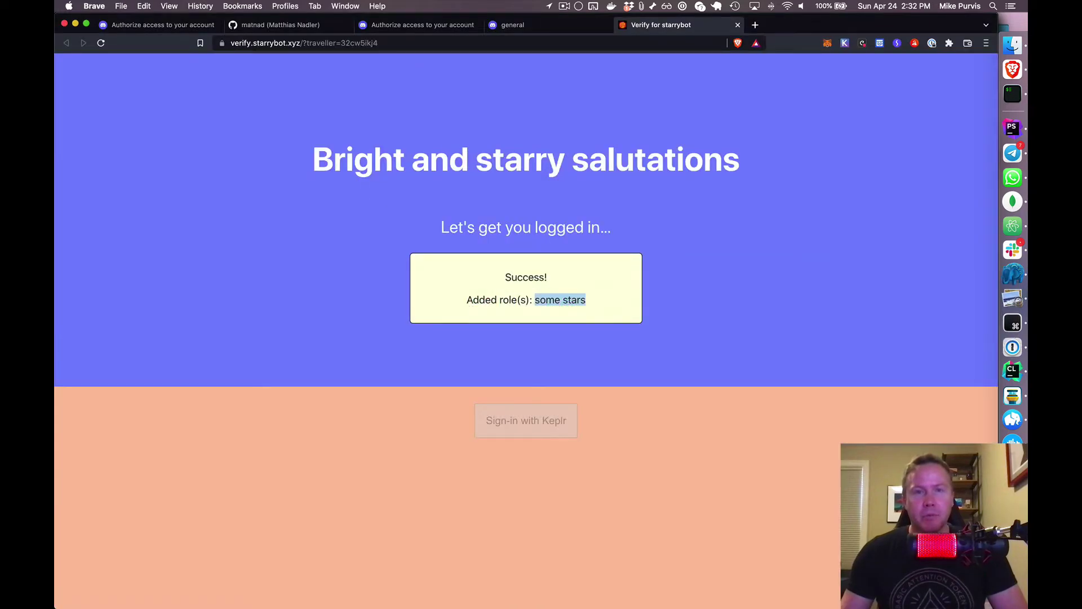
{"action": "left_click", "coordinate": [539, 30]}
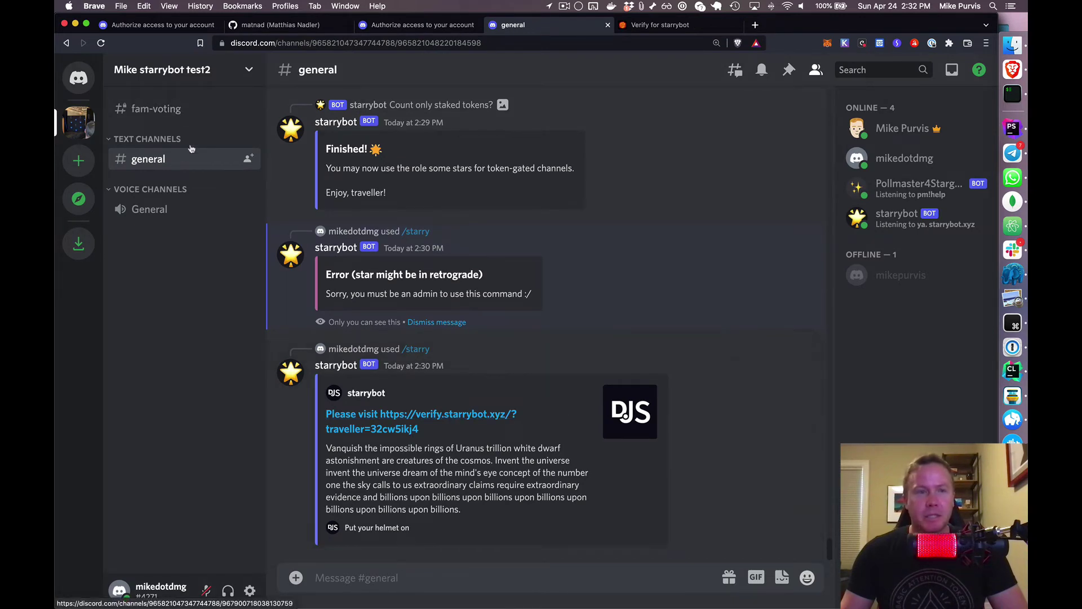
{"action": "left_click", "coordinate": [152, 110]}
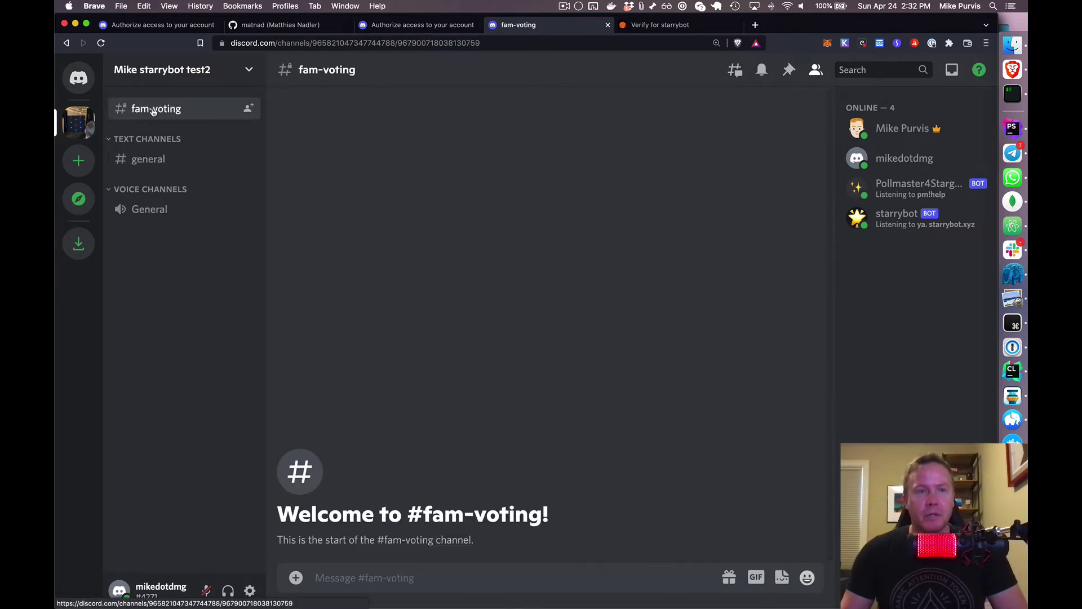
{"action": "left_click", "coordinate": [894, 164]}
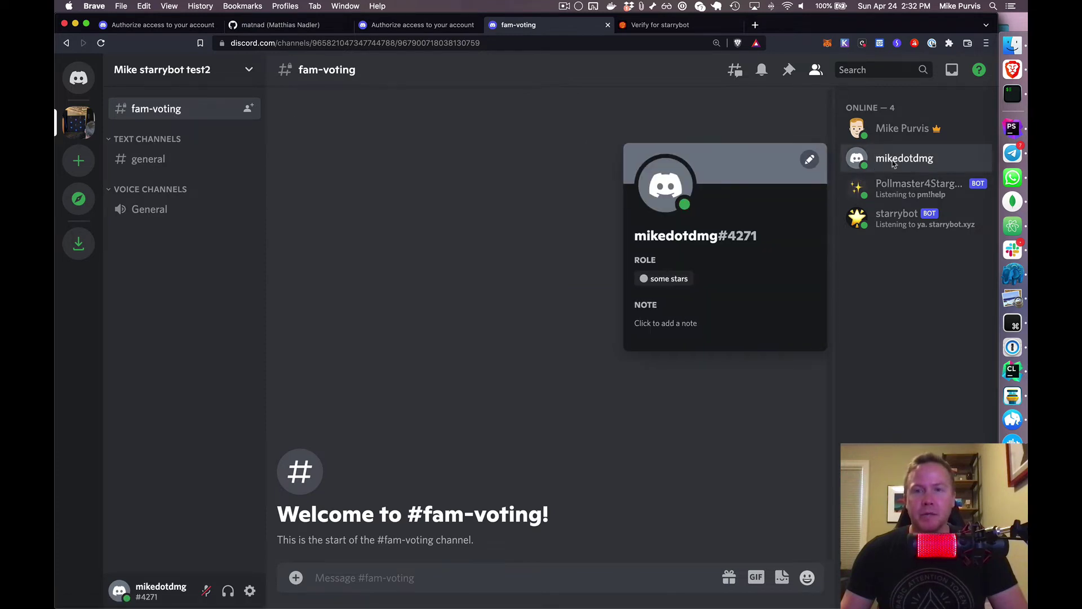
{"action": "left_click", "coordinate": [489, 582]}
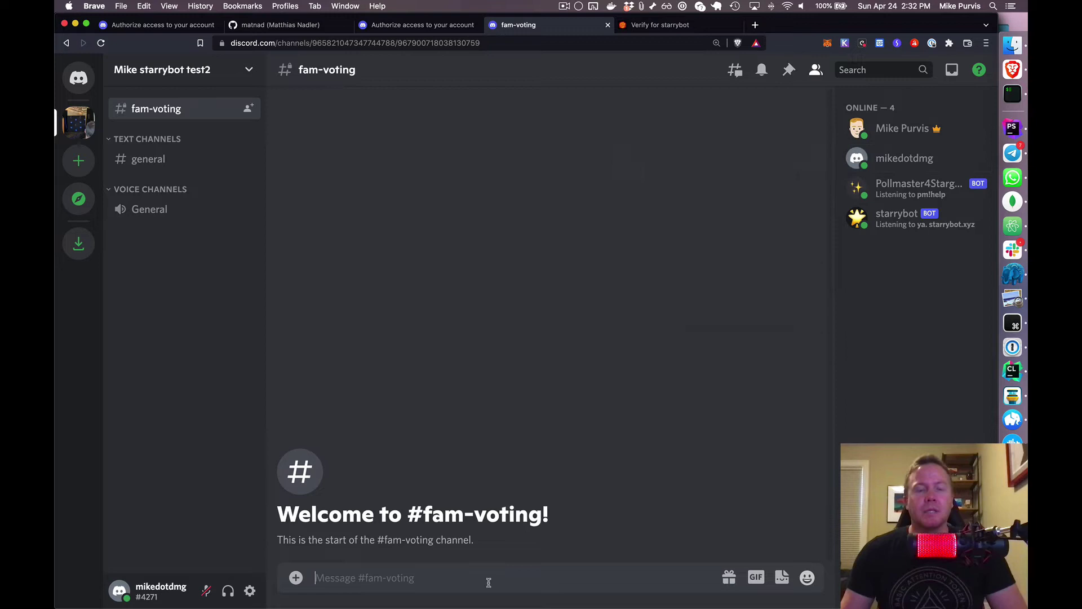
Switch to the Discord app, run pm!advanced in fam-voting, and submit "Best coffee roast?" as the poll question.
{"action": "key", "text": "super+Tab"}
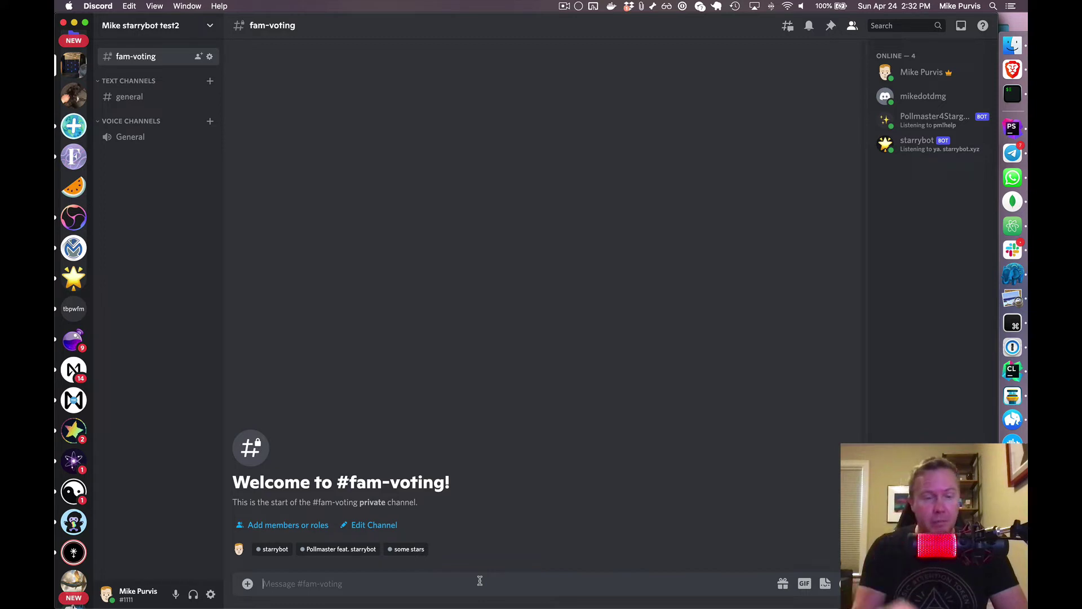
{"action": "type", "text": "pm"}
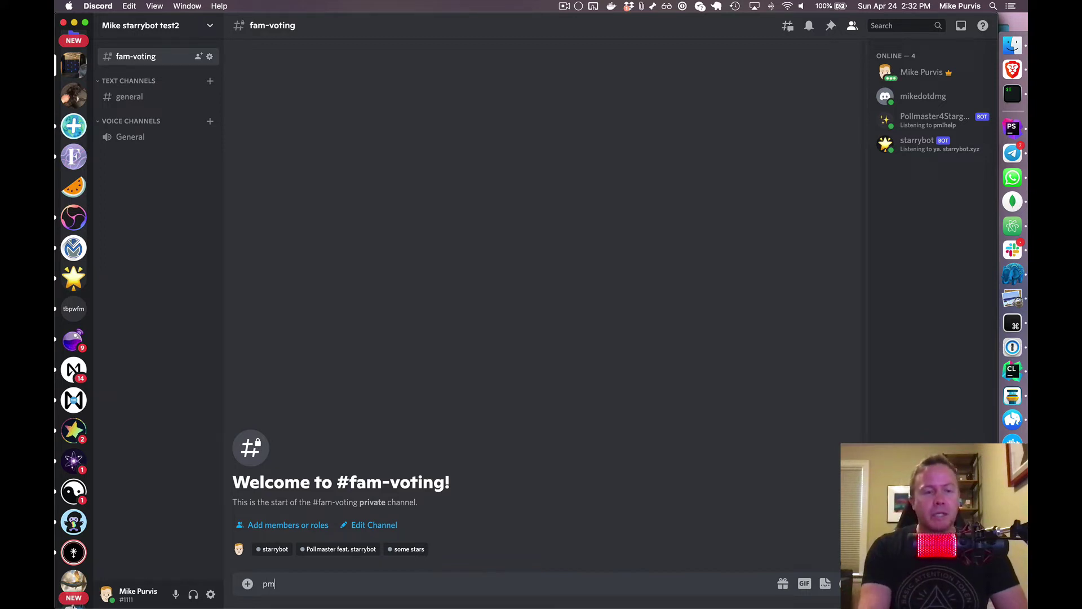
{"action": "type", "text": "!advanced"}
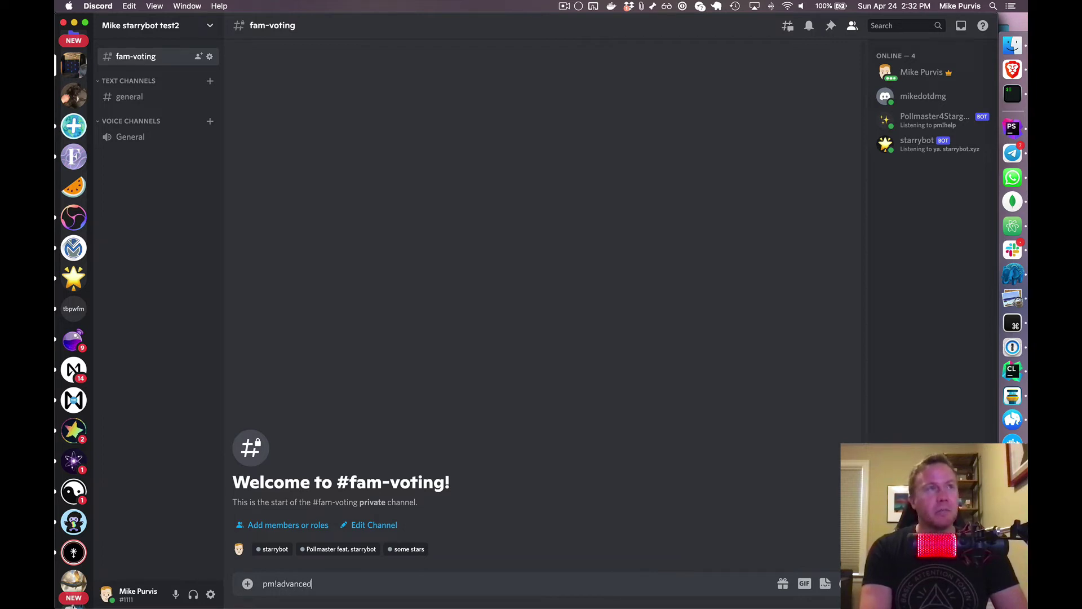
{"action": "key", "text": "Return"}
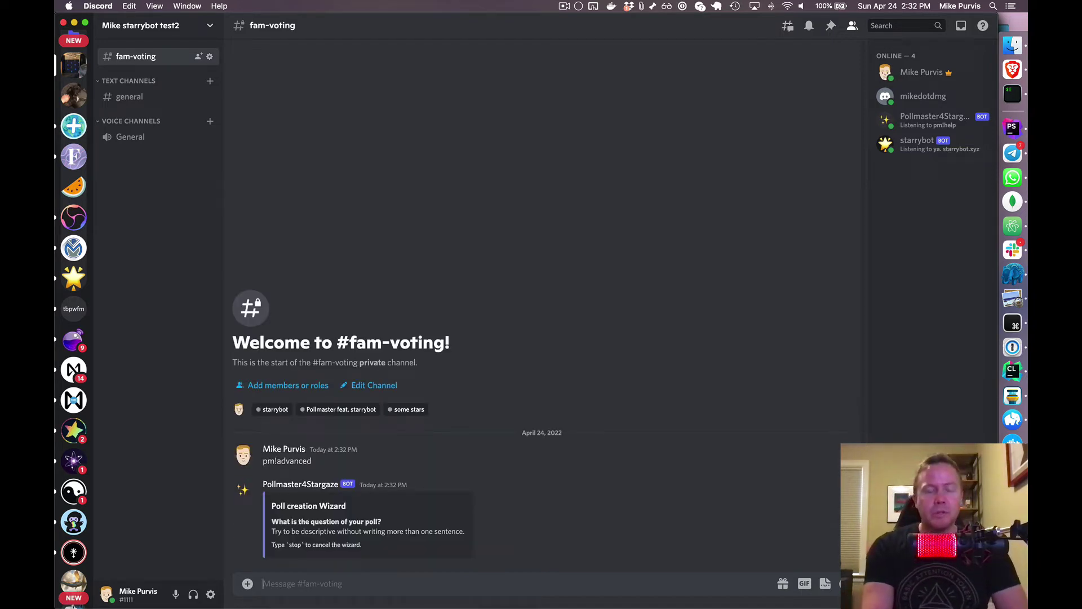
{"action": "type", "text": "Best coff"}
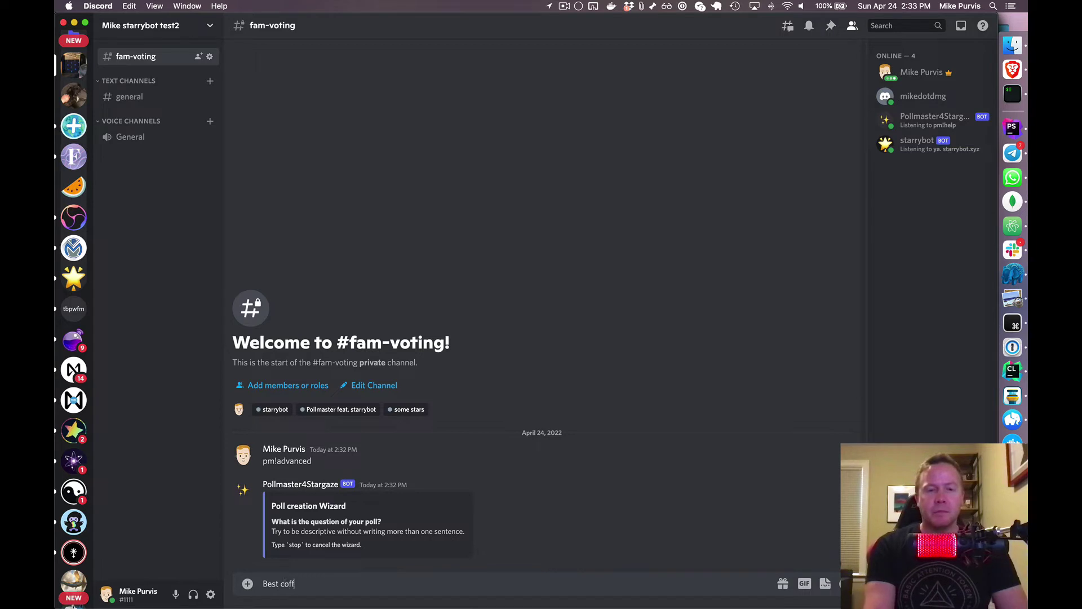
{"action": "type", "text": "ee roast?"}
{"action": "key", "text": "Return"}
Label the poll coffee02 and make it anonymous by answering 1.
{"action": "type", "text": "c"}
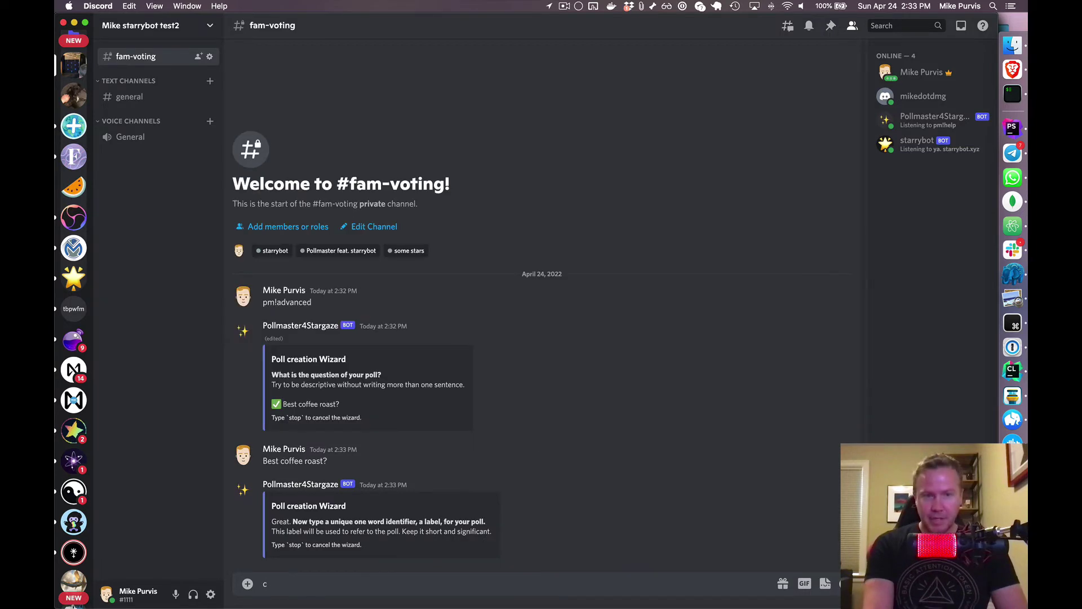
{"action": "type", "text": "offee"}
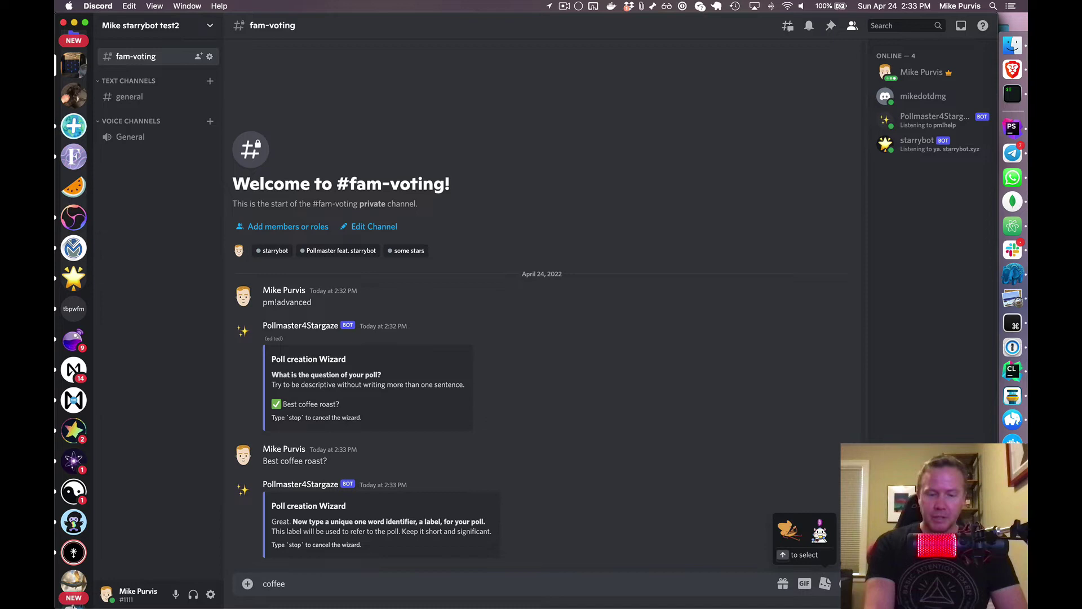
{"action": "type", "text": "02"}
{"action": "key", "text": "Return"}
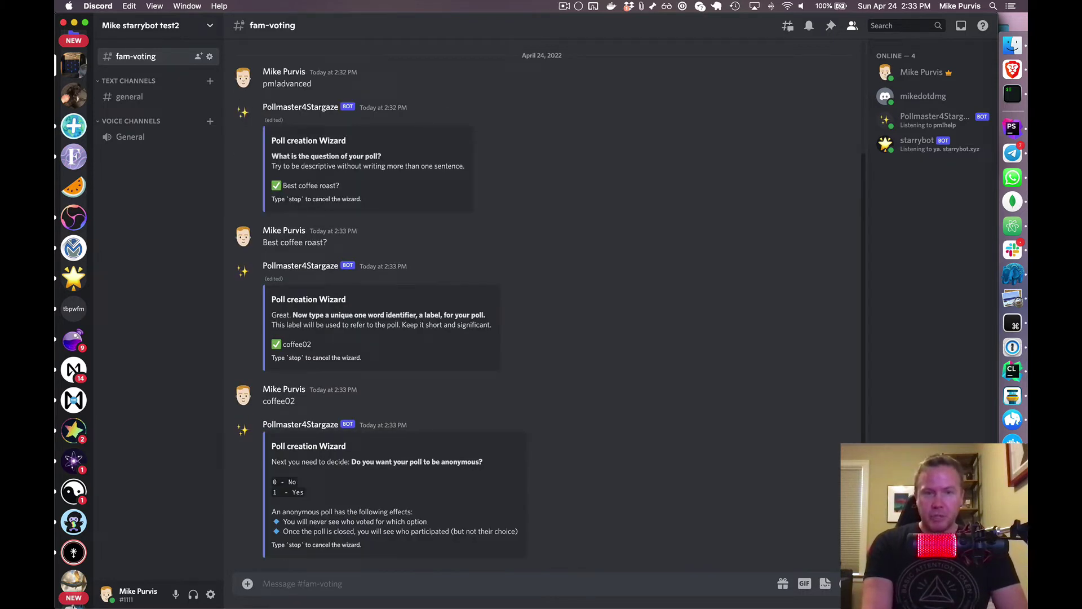
{"action": "type", "text": "1"}
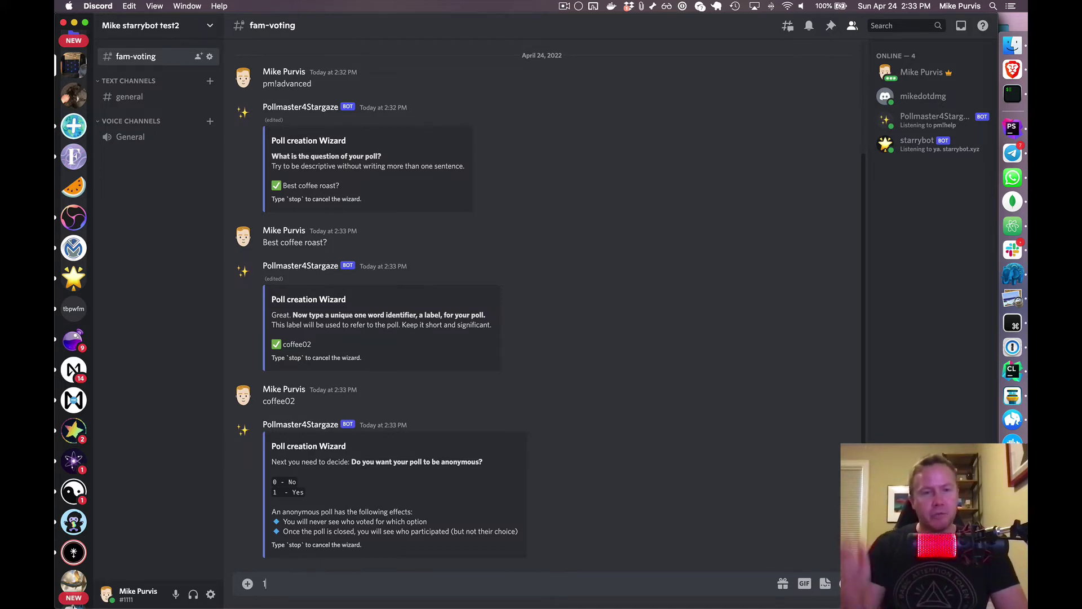
{"action": "key", "text": "Return"}
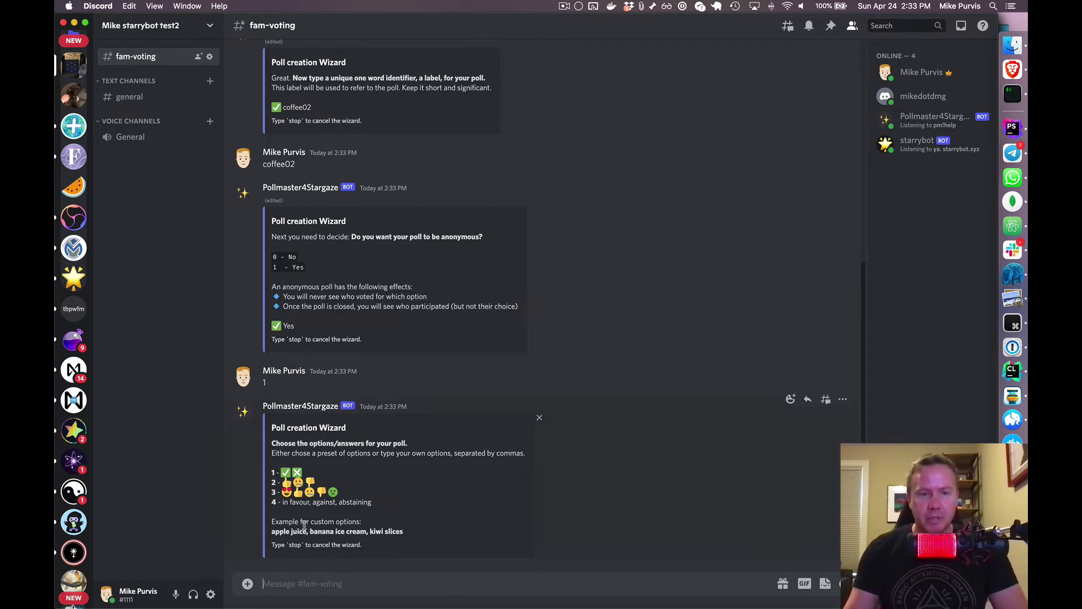
Submit the custom poll options "light,medium,dark,tea please".
{"action": "left_click_drag", "start_coordinate": [271, 531], "coordinate": [404, 532]}
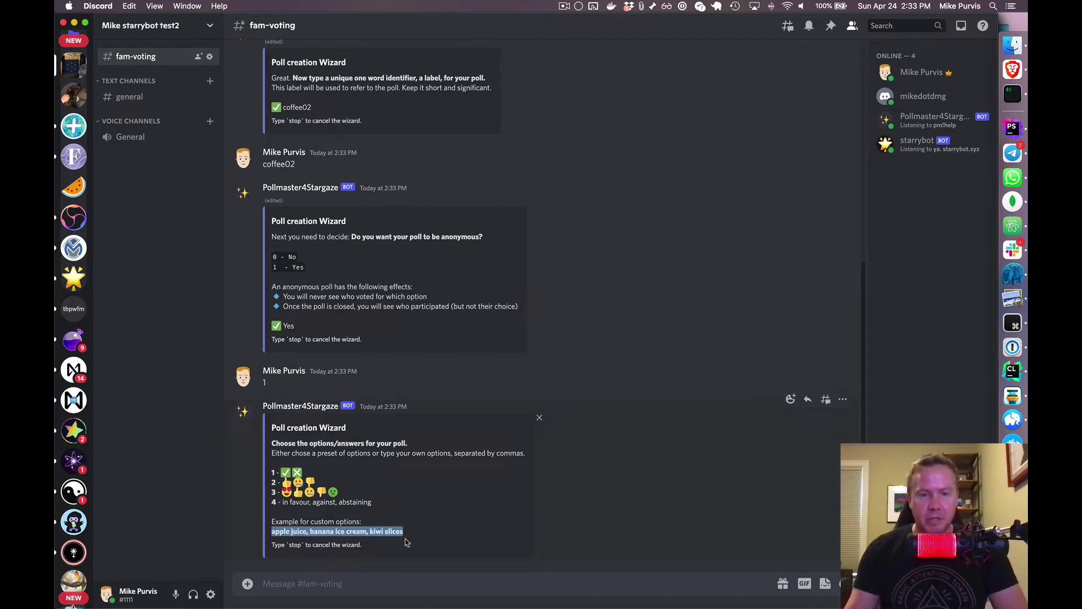
{"action": "left_click", "coordinate": [403, 582]}
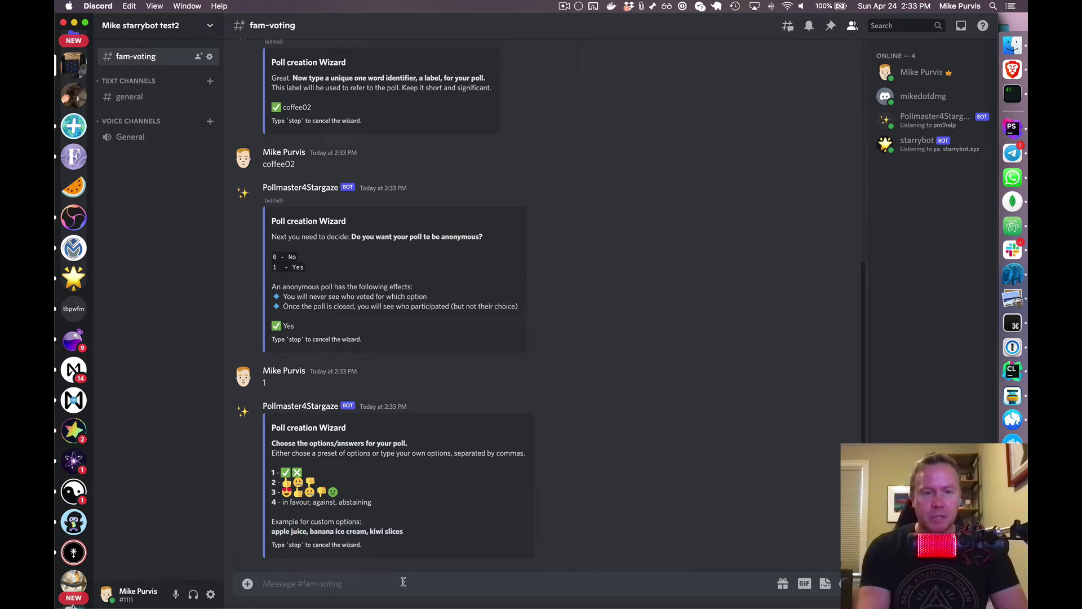
{"action": "type", "text": "light,med"}
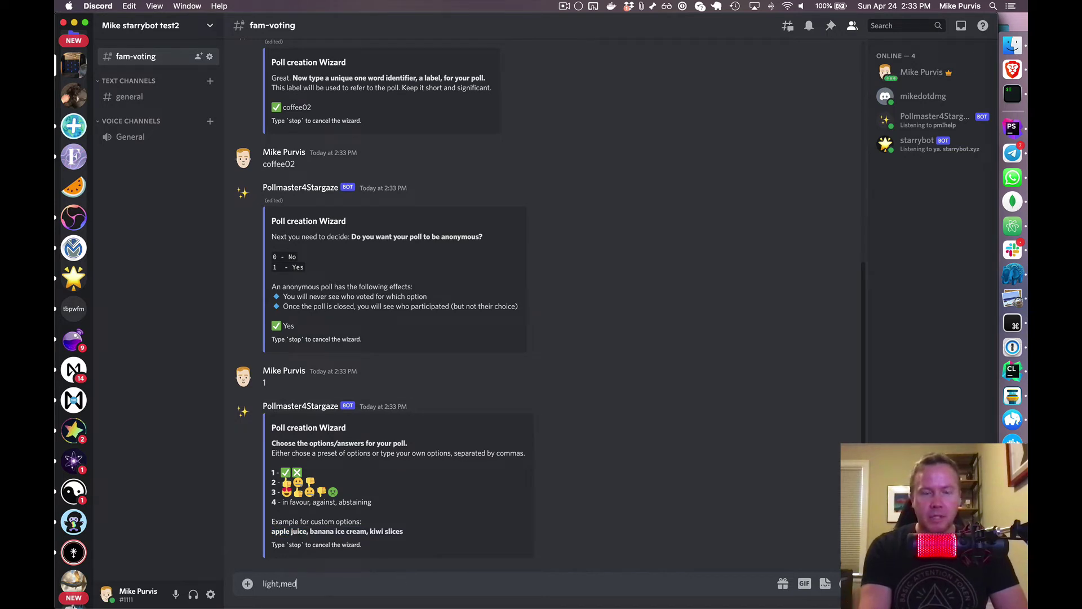
{"action": "type", "text": "ium,dark,tea please"}
{"action": "key", "text": "Return"}
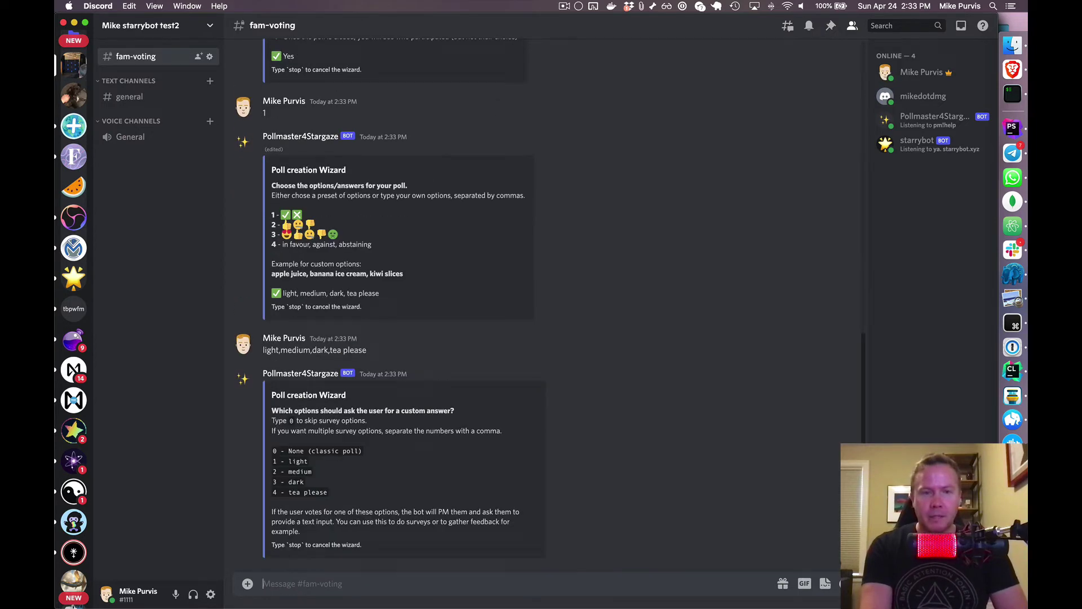
Answer the poll wizard with 0 for no custom-answer options, 1 for single choice, and 0 to show the live vote count.
{"action": "type", "text": "0"}
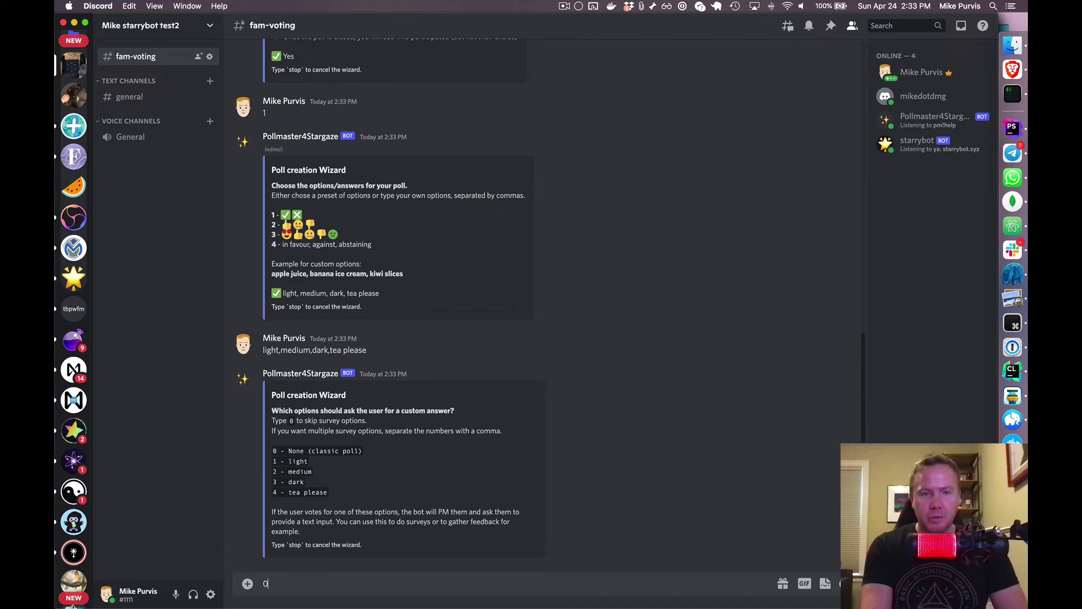
{"action": "key", "text": "Return"}
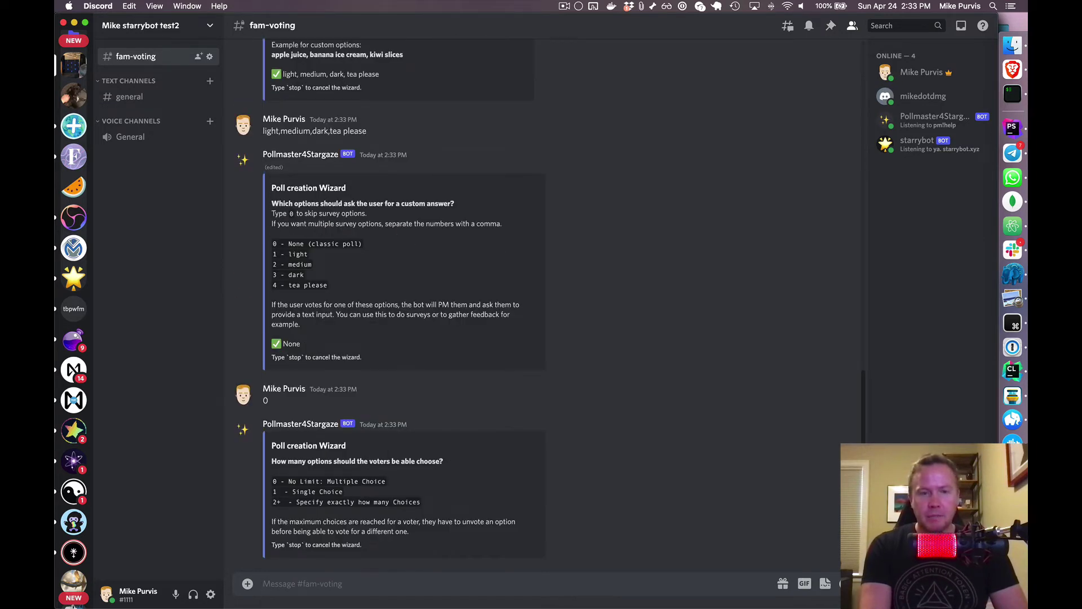
{"action": "type", "text": "1"}
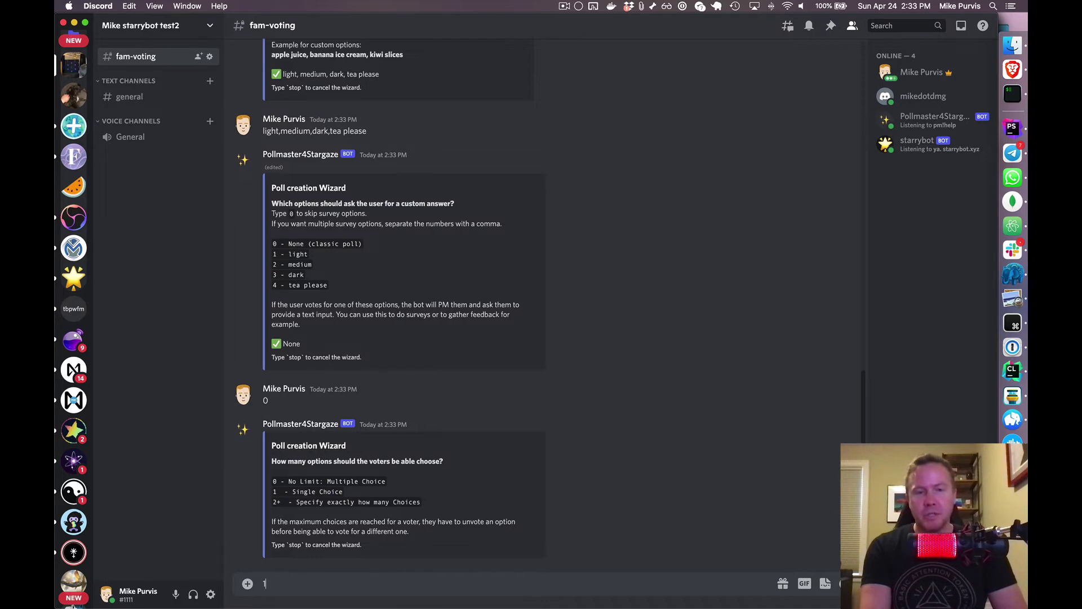
{"action": "key", "text": "Return"}
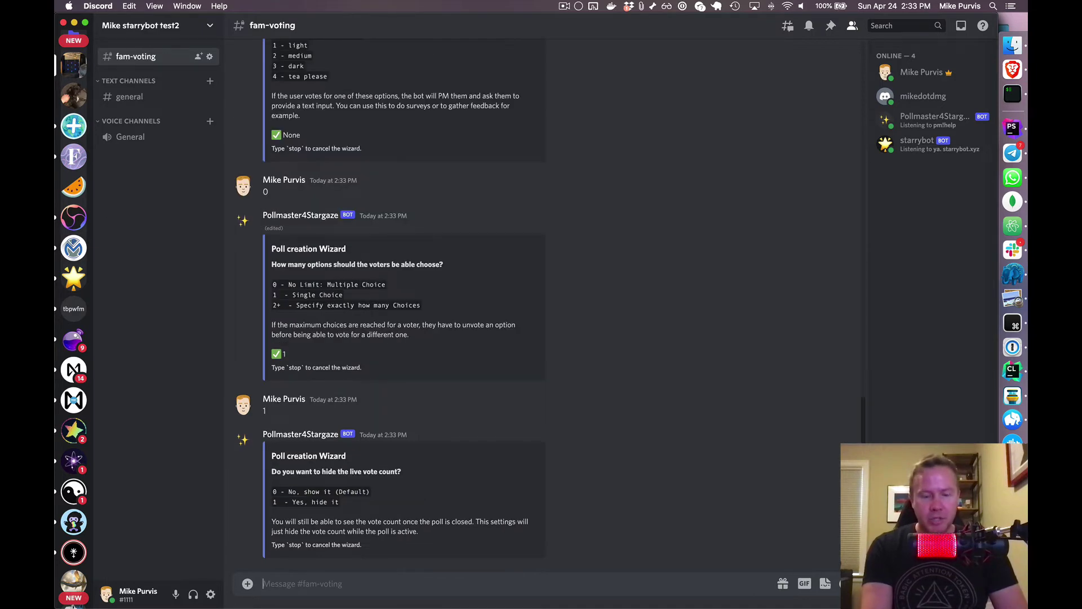
{"action": "type", "text": "0"}
{"action": "key", "text": "Return"}
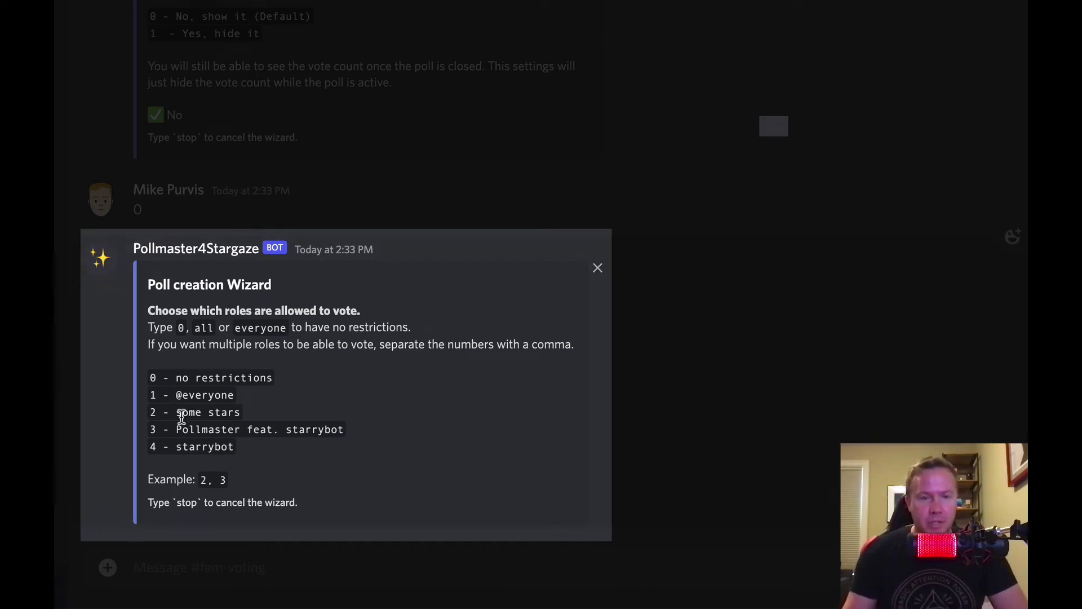
Restrict voting in the poll to the some stars role by answering 2.
{"action": "left_click_drag", "start_coordinate": [180, 412], "coordinate": [218, 415]}
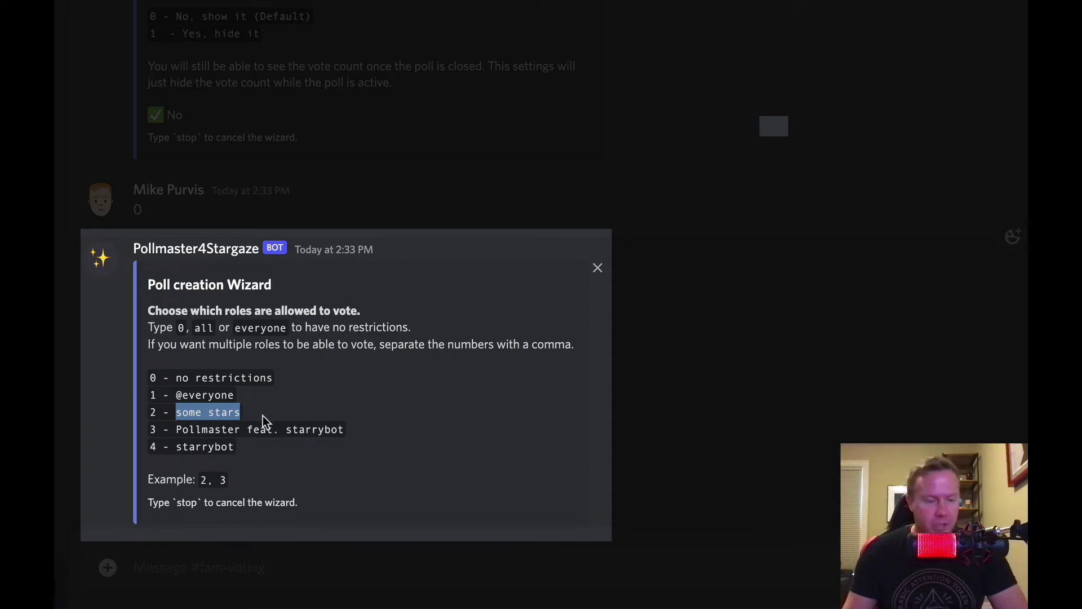
{"action": "type", "text": "2"}
{"action": "key", "text": "Return"}
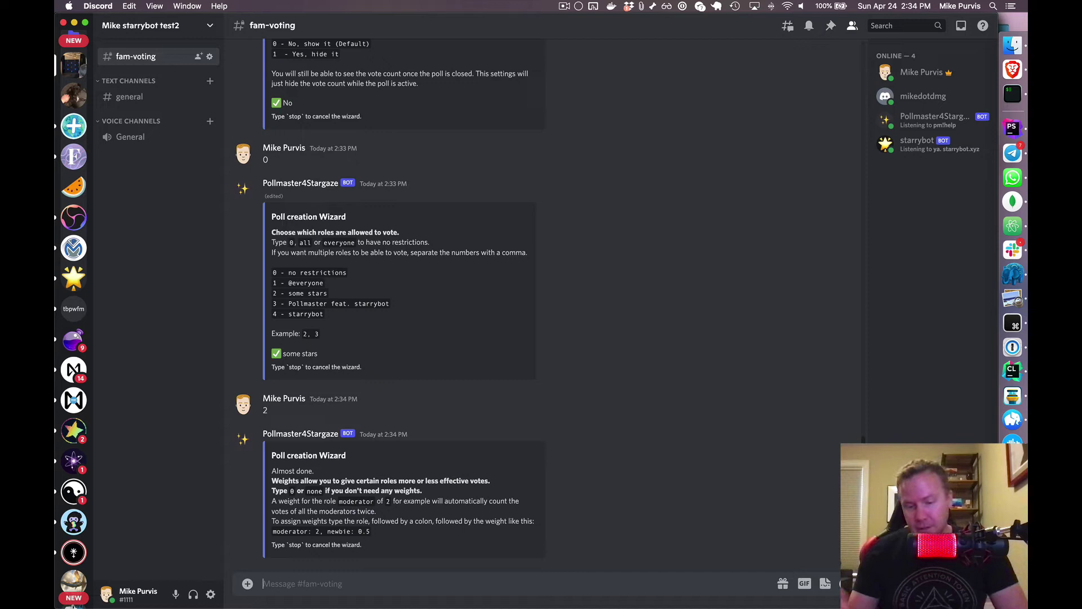
Answer the poll wizard with 0 for no role weights and set the poll to close "in 10 seconds".
{"action": "type", "text": "0"}
{"action": "key", "text": "Return"}
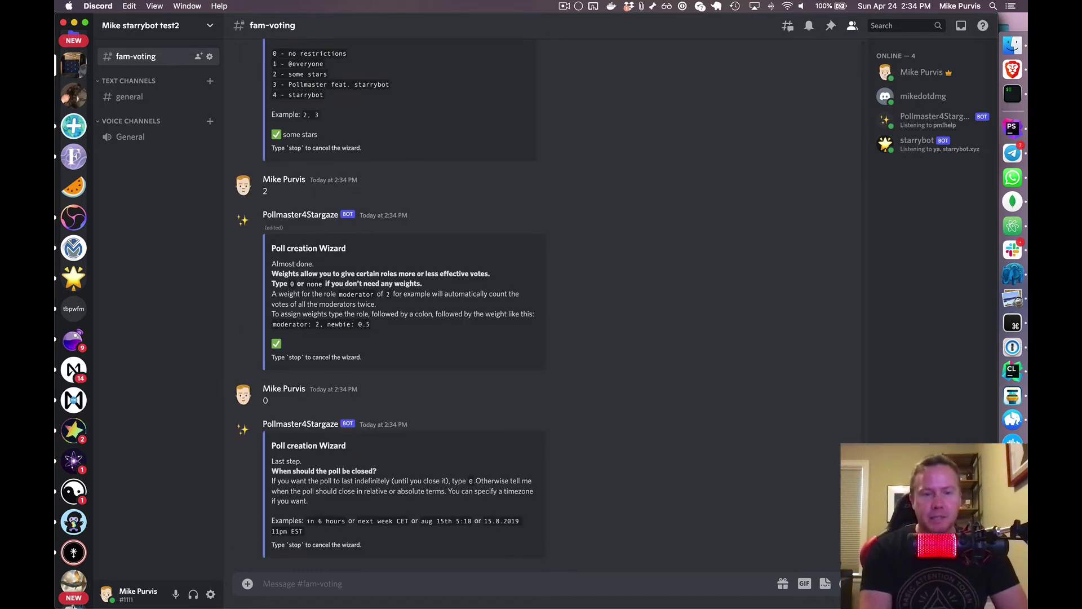
{"action": "type", "text": "in 1"}
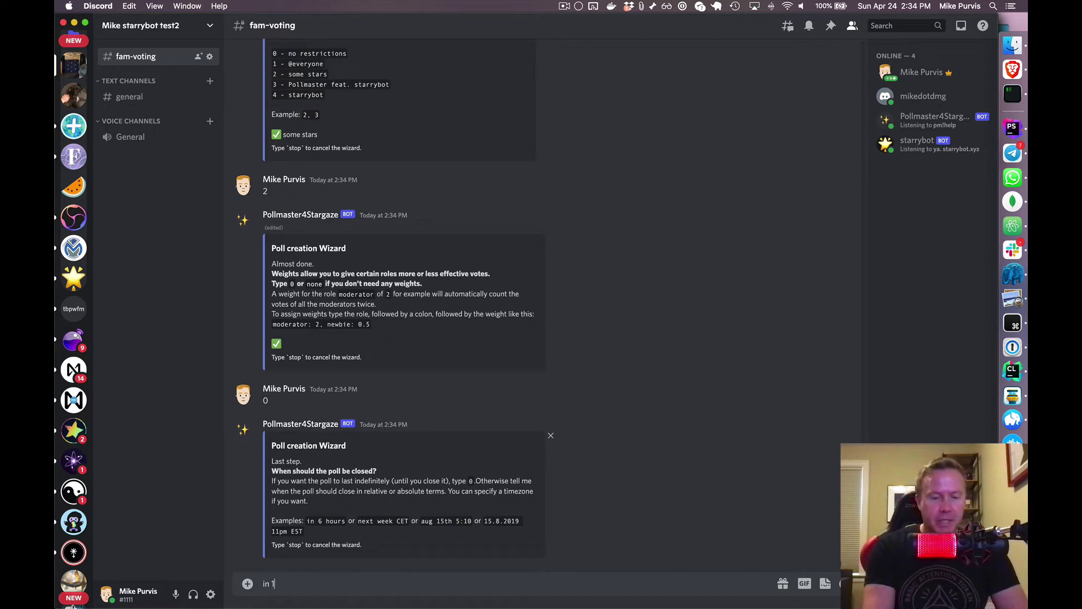
{"action": "type", "text": "0 seconds"}
{"action": "key", "text": "Return"}
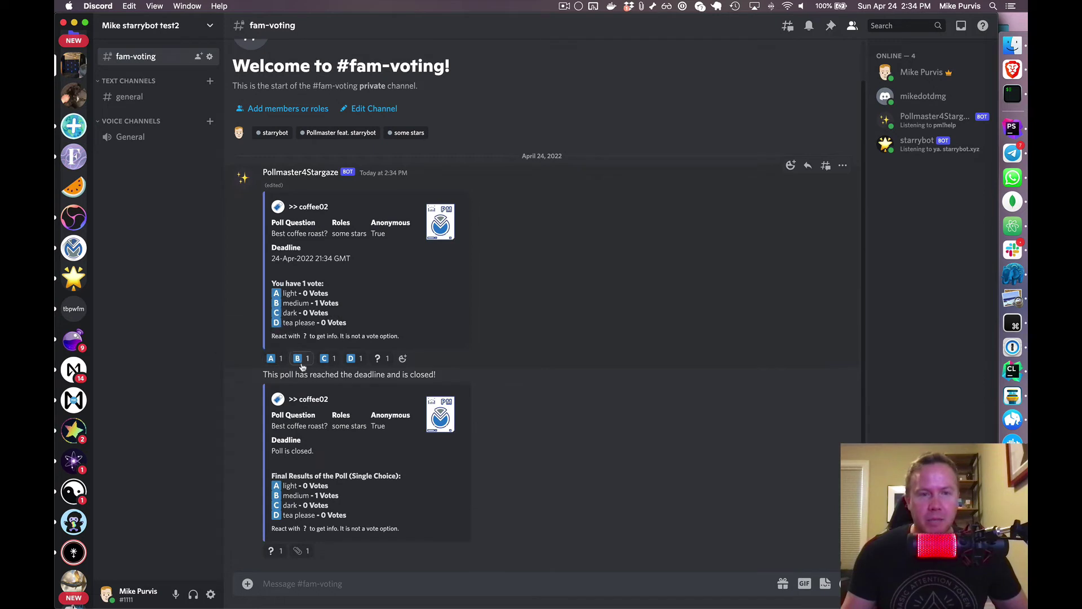
Request the export of the closed coffee02 poll and expand the export file in Pollmaster4Stargaze's direct message.
{"action": "triple_click", "coordinate": [331, 304]}
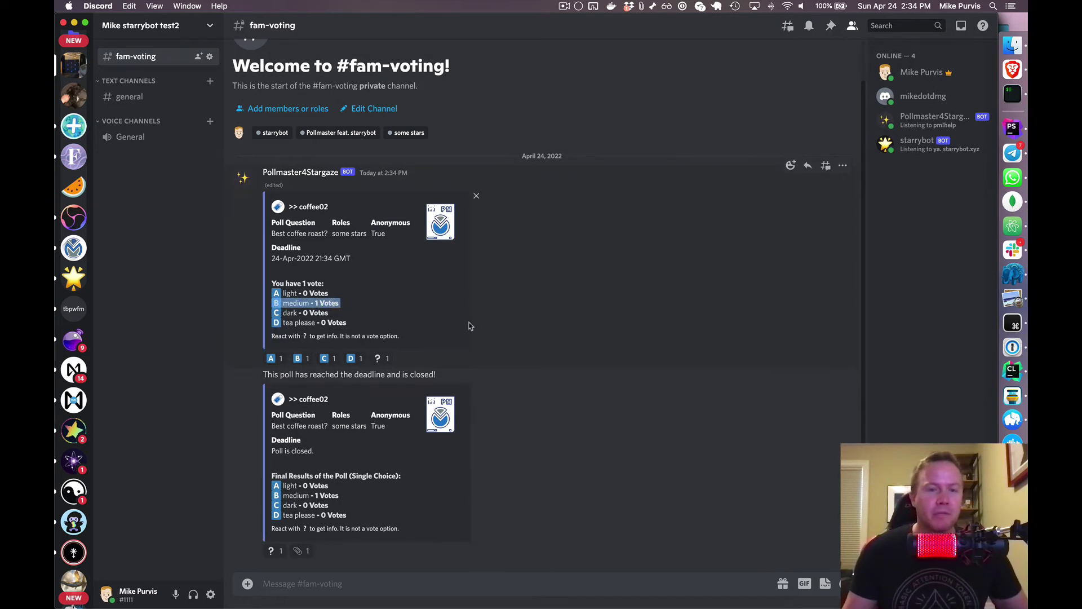
{"action": "left_click", "coordinate": [568, 436]}
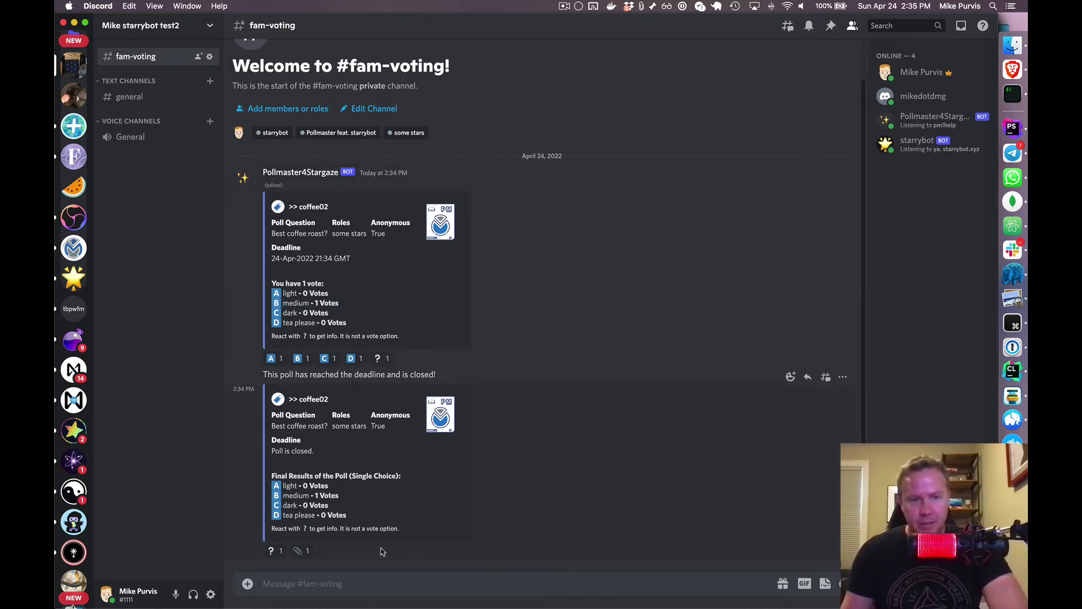
{"action": "left_click", "coordinate": [297, 552]}
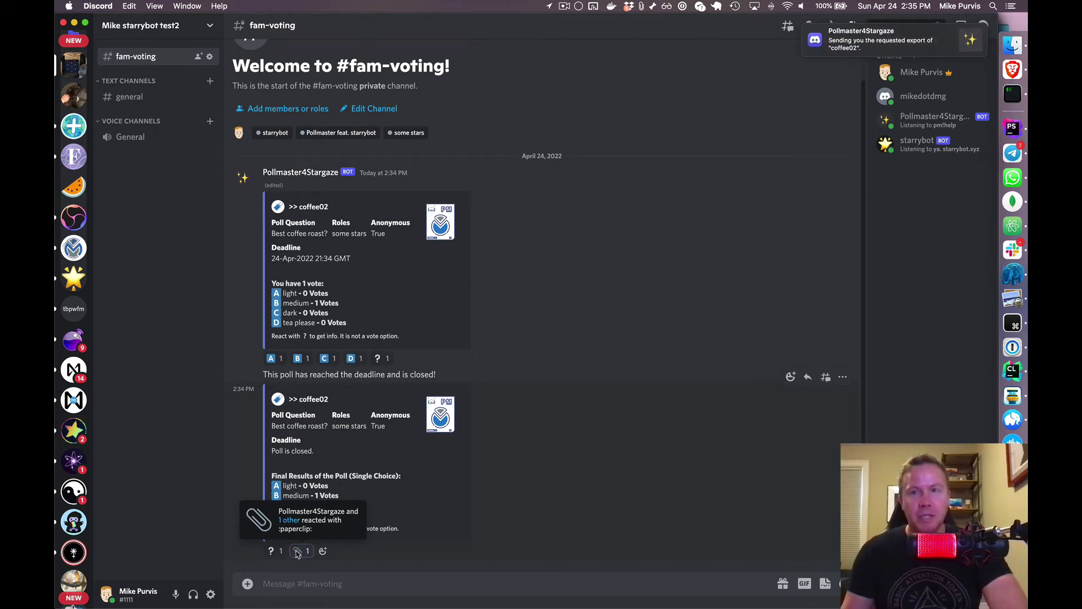
{"action": "left_click", "coordinate": [872, 44]}
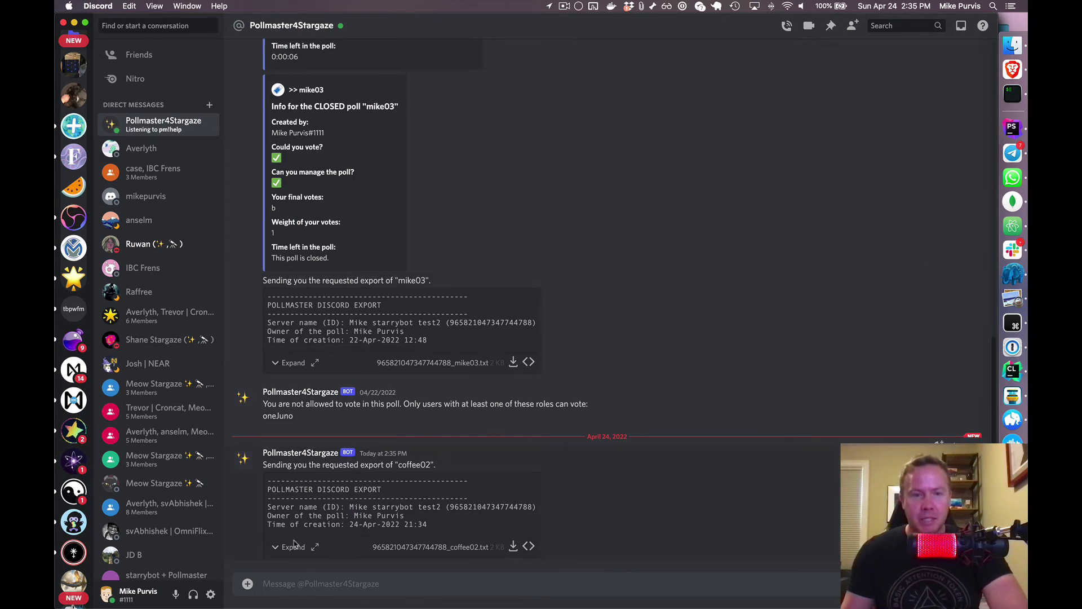
{"action": "left_click", "coordinate": [280, 548]}
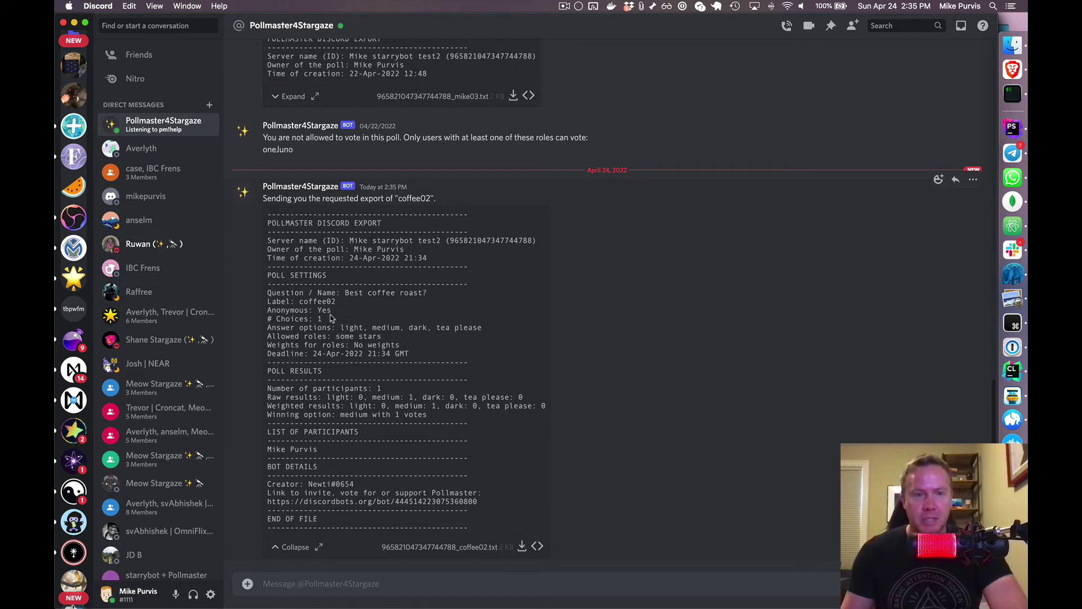
Examine the anonymity, choice and participant lines of the coffee02 export and return to the fam-voting channel.
{"action": "left_click_drag", "start_coordinate": [330, 319], "coordinate": [287, 309]}
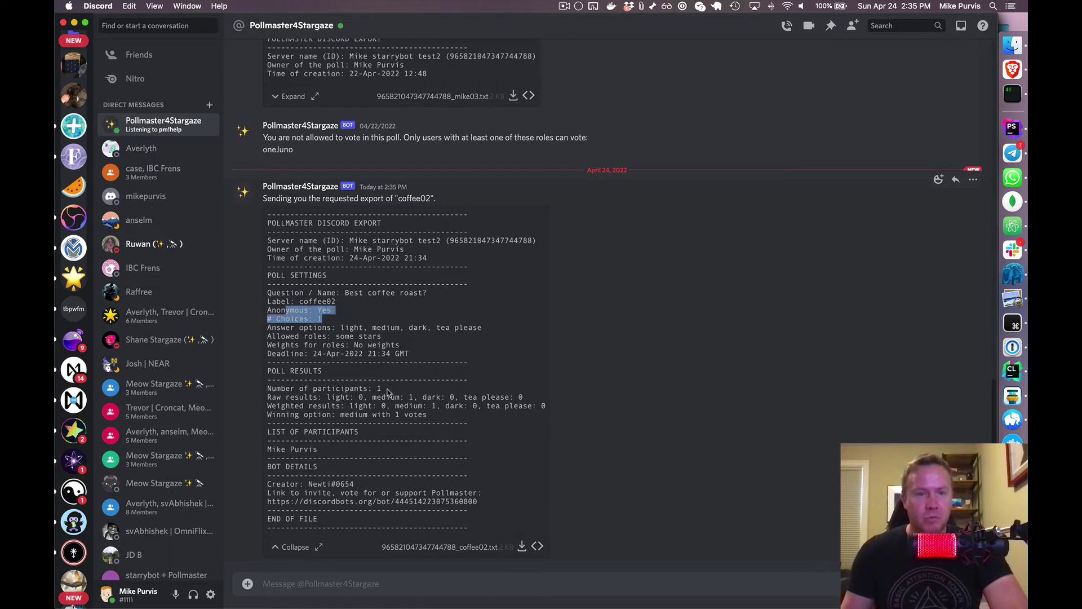
{"action": "left_click_drag", "start_coordinate": [383, 389], "coordinate": [363, 389]}
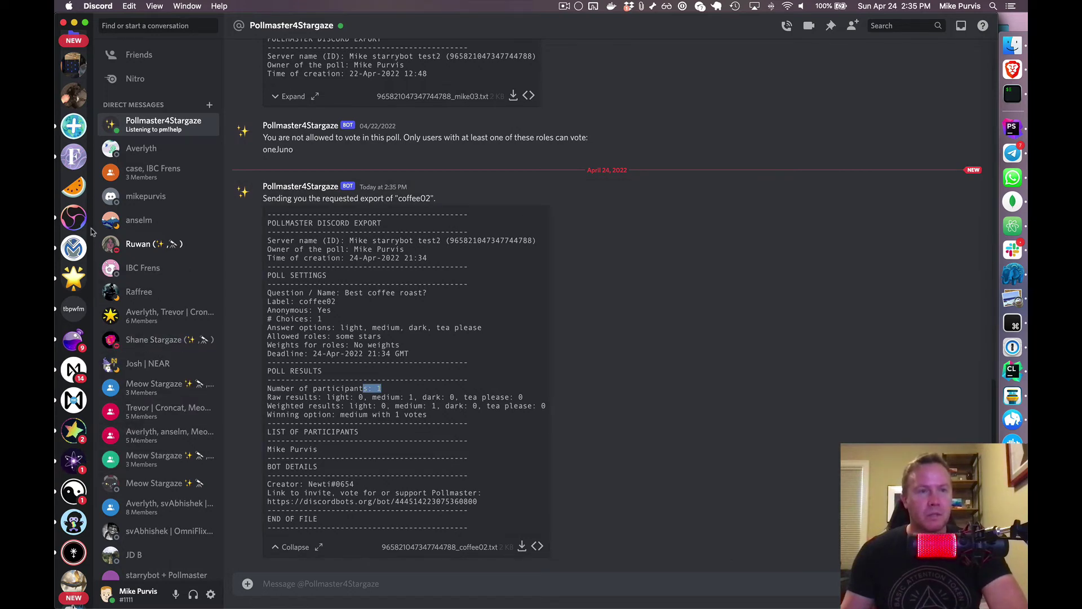
{"action": "left_click", "coordinate": [71, 68]}
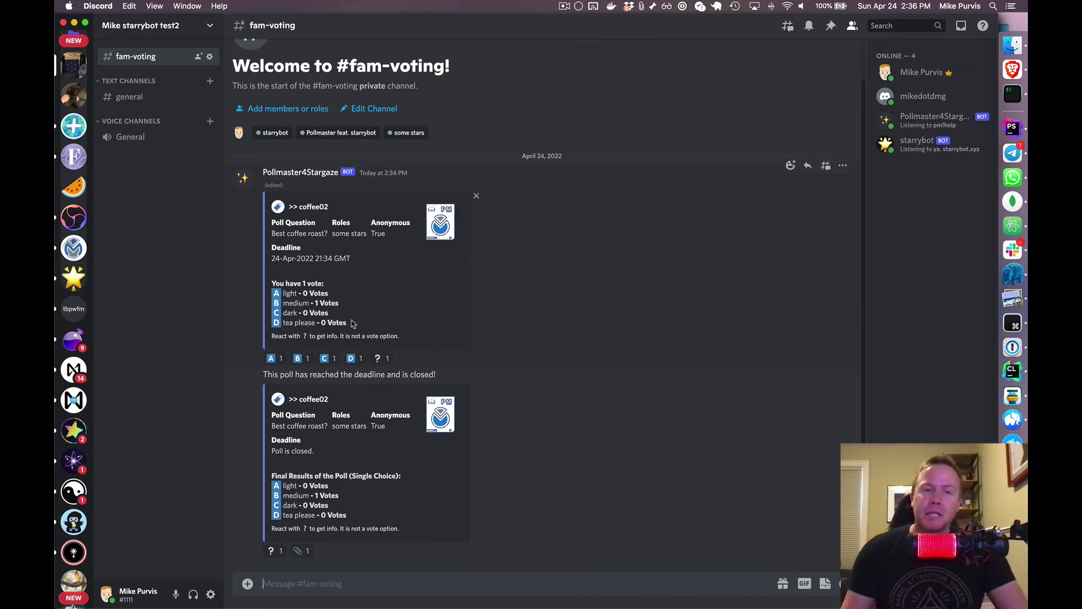
{"action": "mouse_move", "coordinate": [325, 365]}
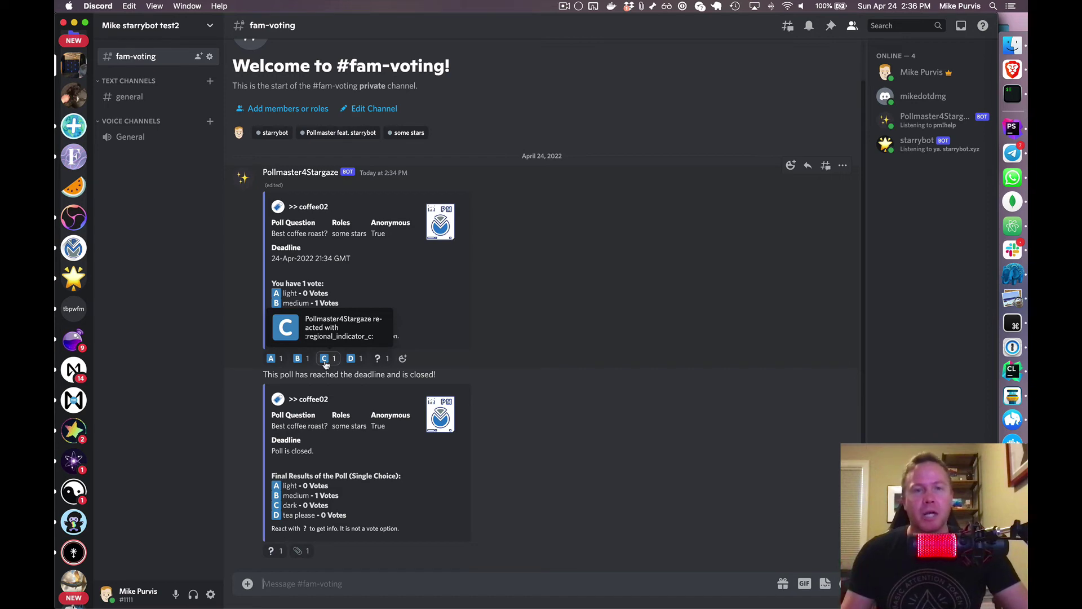
Run starrybot's /starry command for editing token rules in the general channel.
{"action": "key", "text": "alt+Down"}
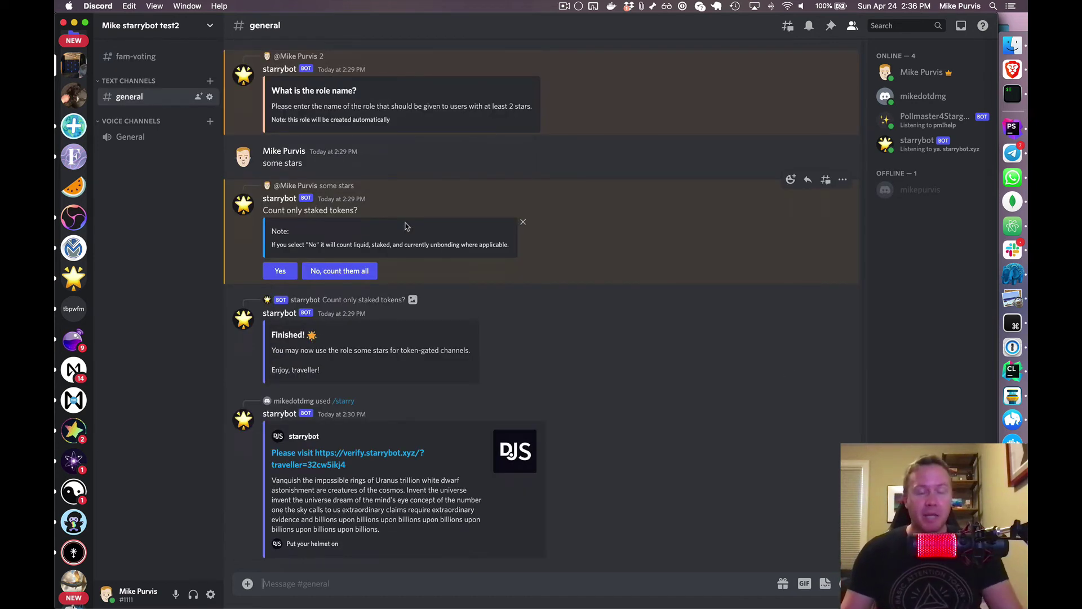
{"action": "type", "text": "/starry"}
{"action": "key", "text": "Down"}
{"action": "key", "text": "Return"}
{"action": "key", "text": "Return"}
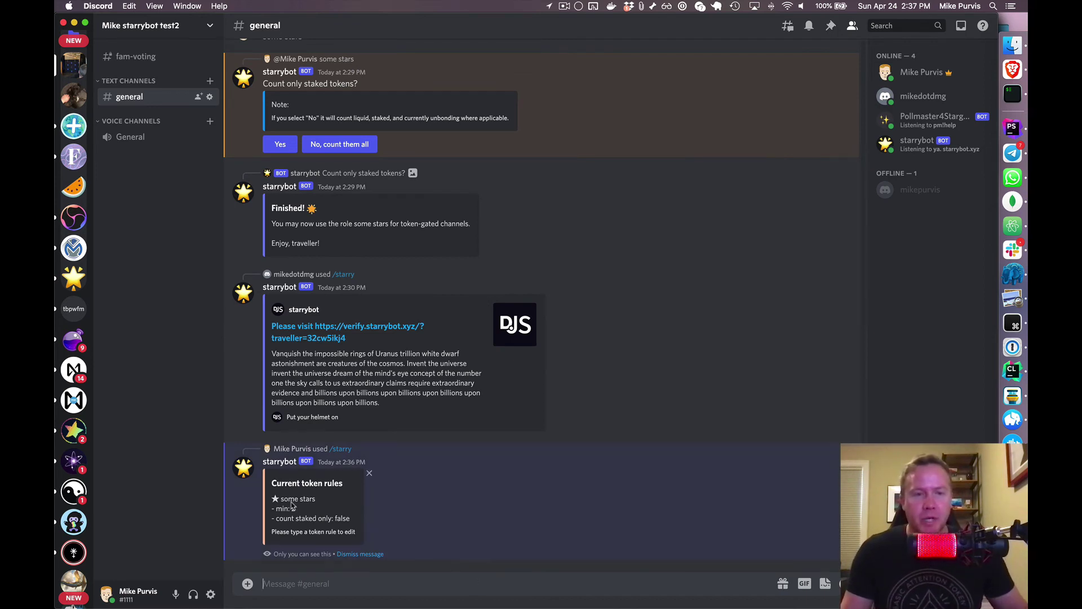
Submit "some stars" as the token rule to edit, copying the name from the current token rules.
{"action": "left_click_drag", "start_coordinate": [295, 499], "coordinate": [305, 499]}
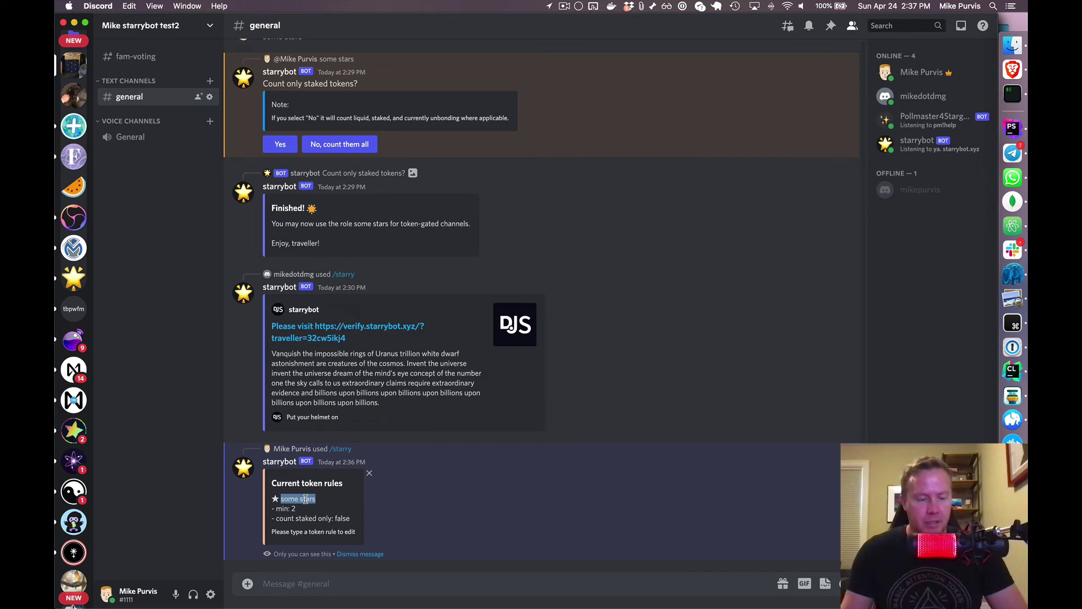
{"action": "key", "text": "super+c"}
{"action": "left_click", "coordinate": [398, 581]}
{"action": "key", "text": "super+v"}
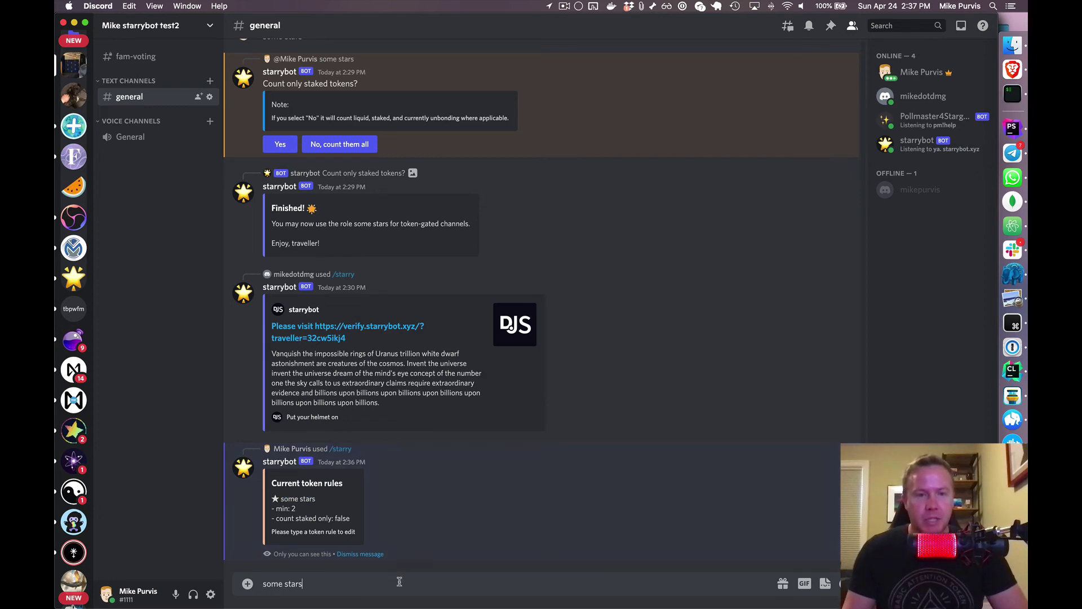
{"action": "key", "text": "Return"}
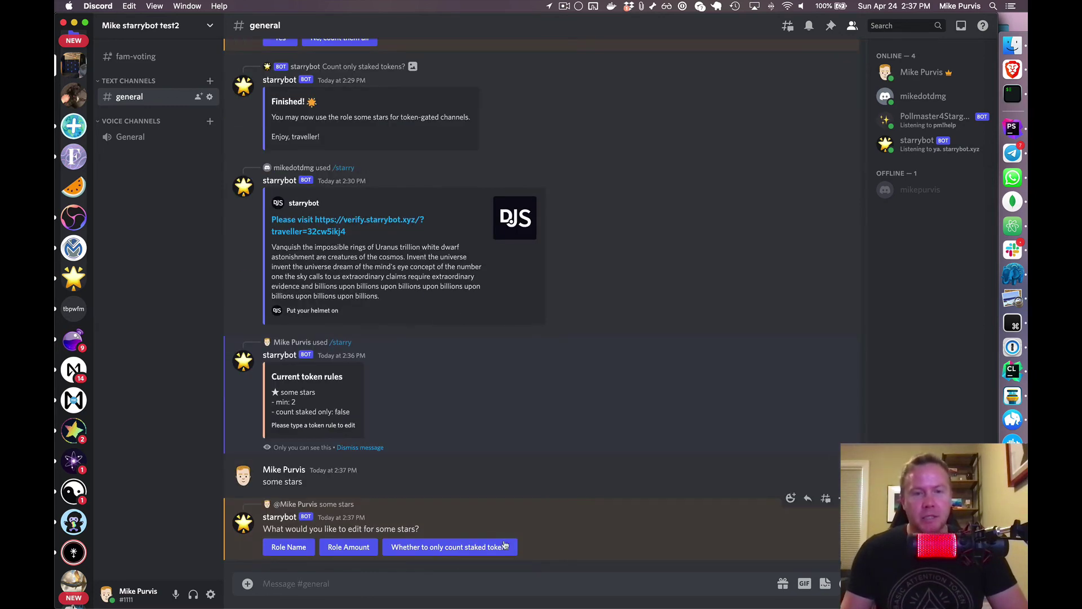
{"action": "left_click", "coordinate": [356, 549]}
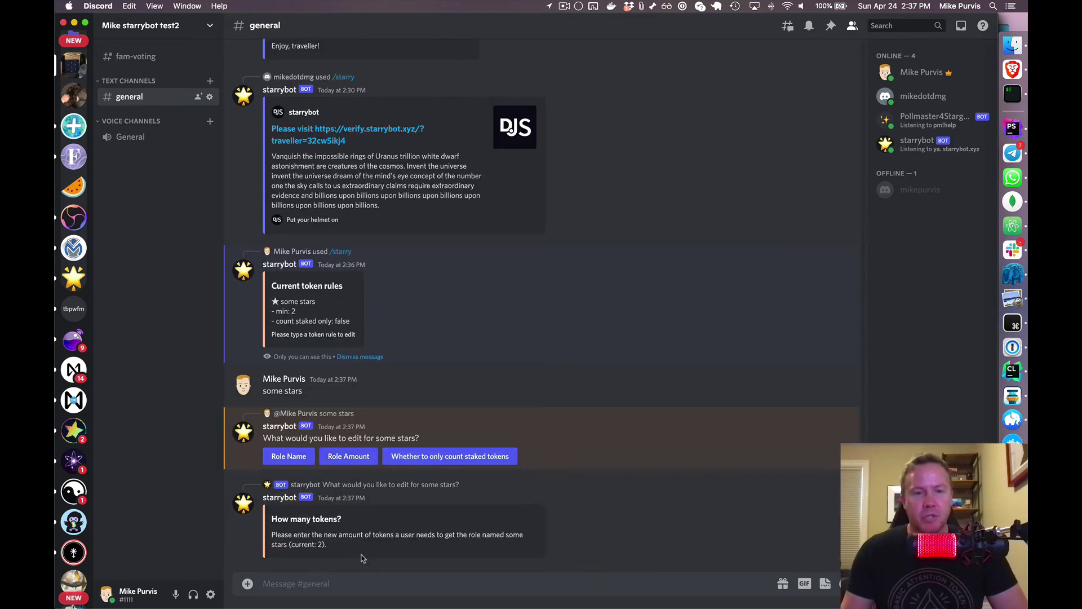
{"action": "type", "text": "99"}
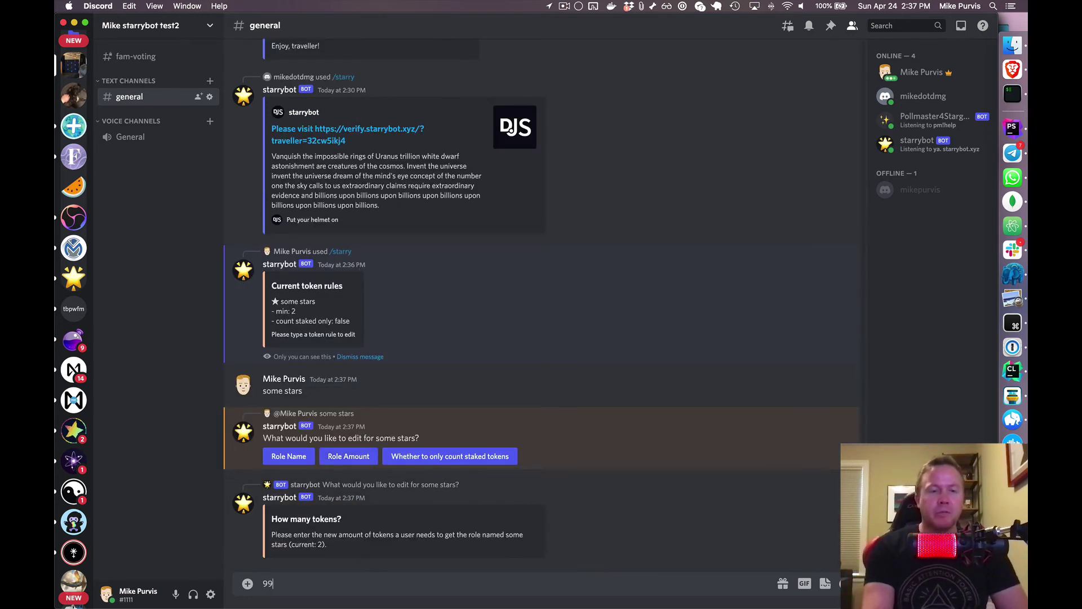
{"action": "type", "text": "999999999999999"}
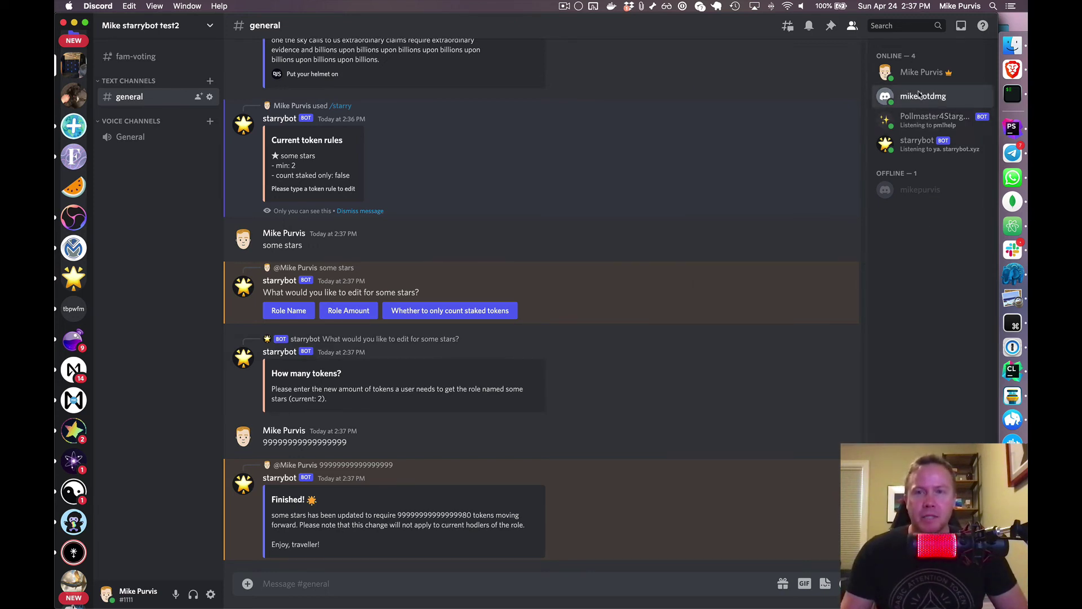
{"action": "left_click", "coordinate": [920, 96]}
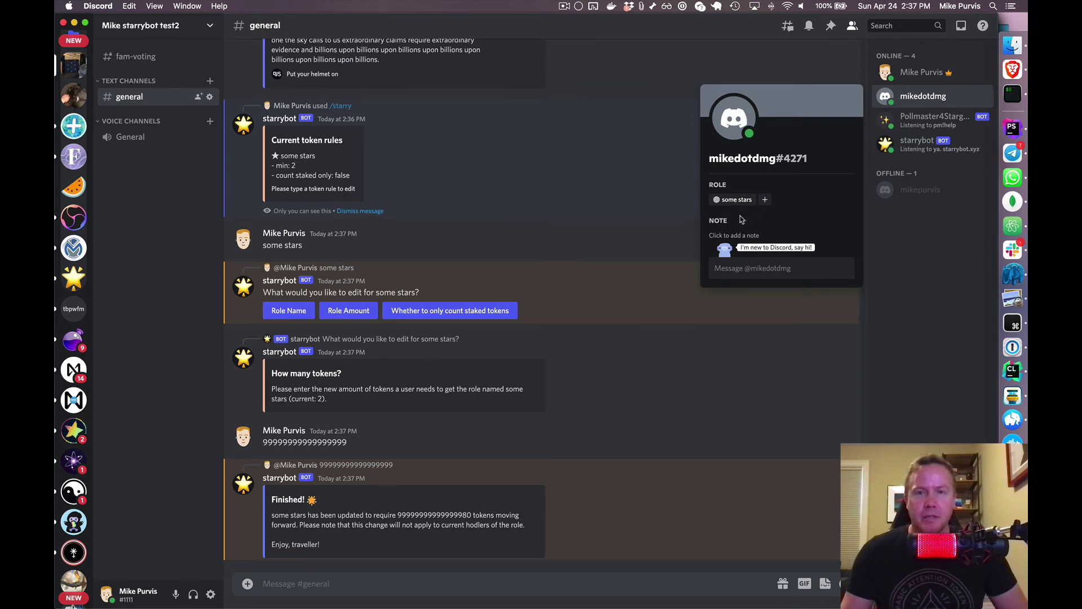
{"action": "left_click", "coordinate": [922, 354]}
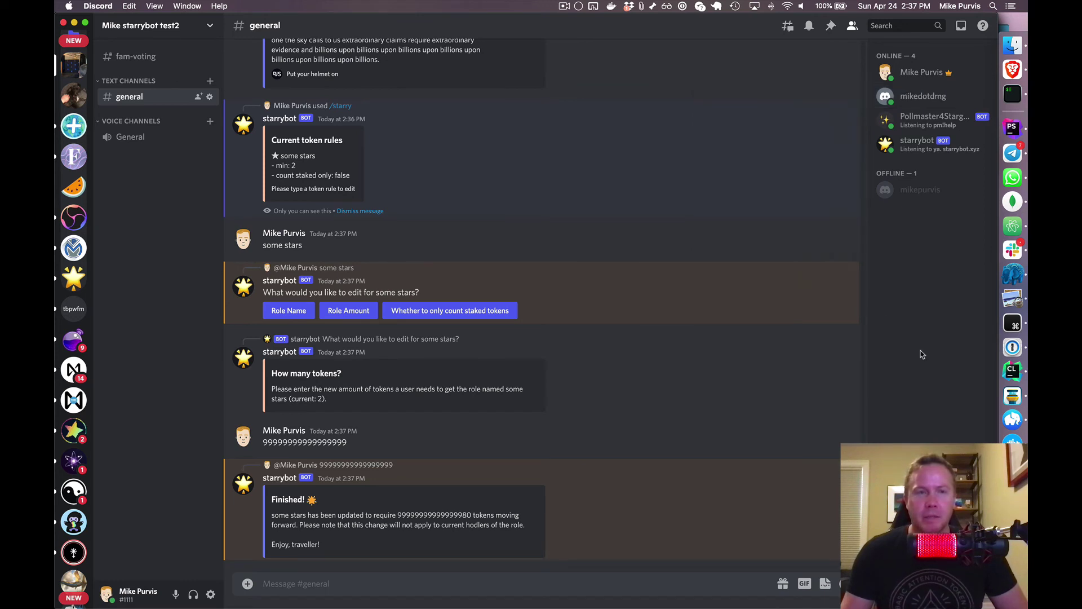
Start an advanced Pollmaster poll in the fam-voting channel with the command pm!advanced.
{"action": "left_click", "coordinate": [132, 59]}
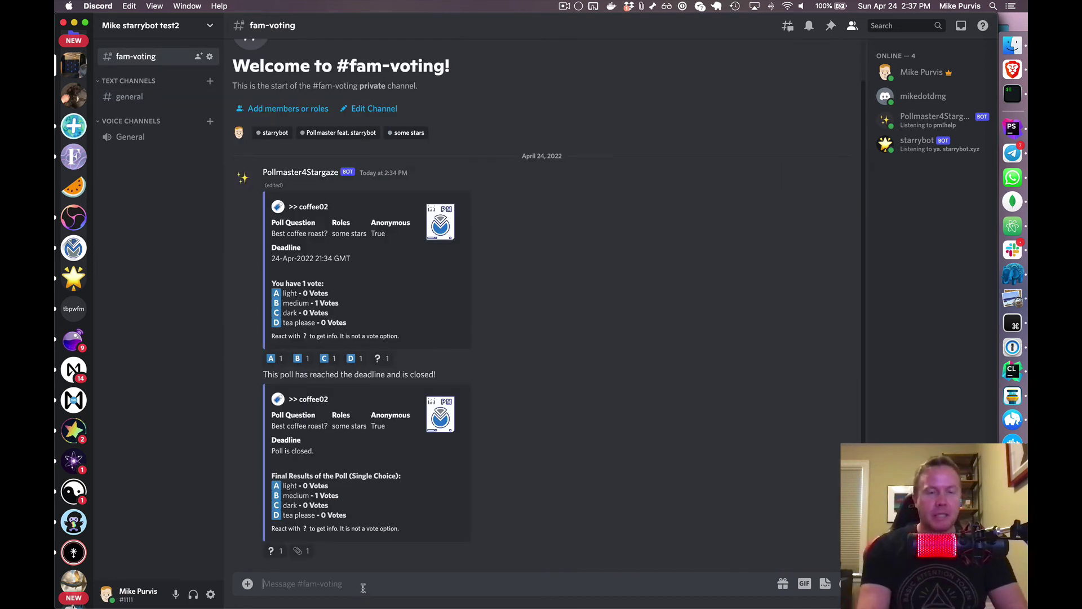
{"action": "type", "text": "pm!"}
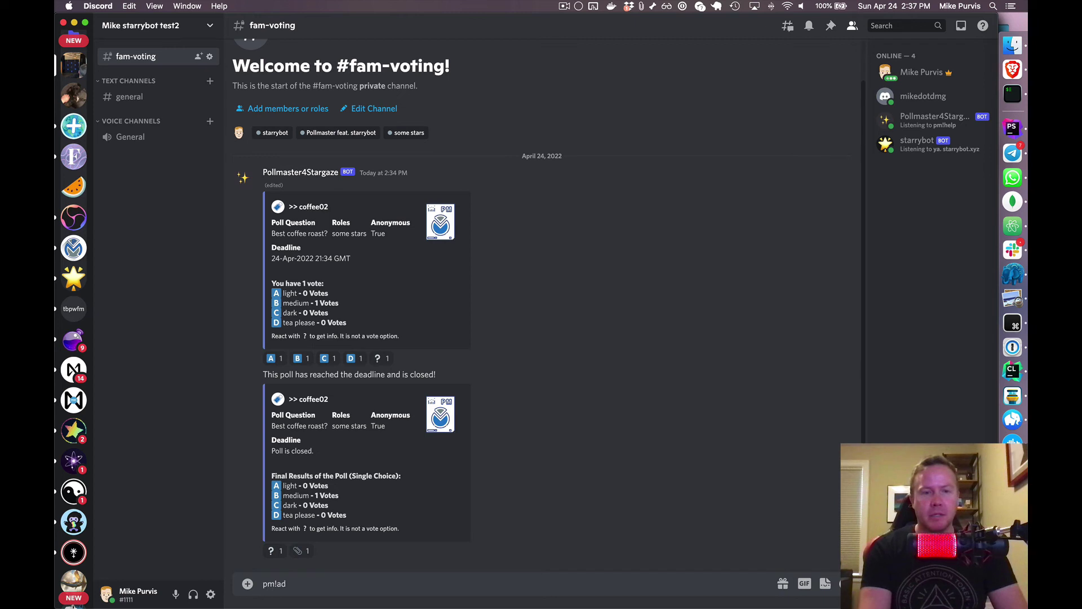
{"action": "type", "text": "ad"}
{"action": "key", "text": "BackSpace"}
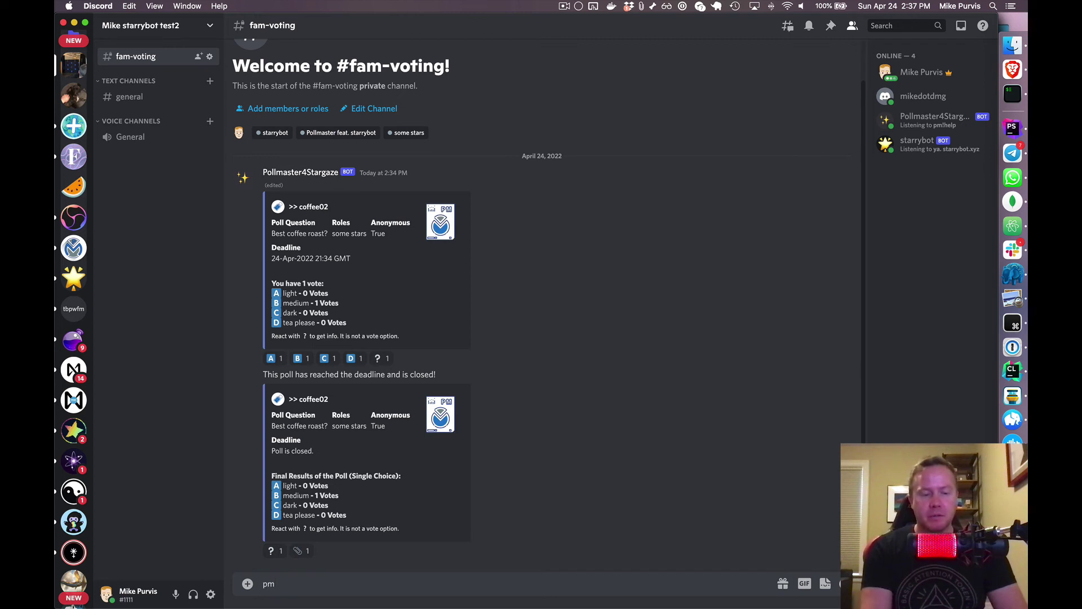
{"action": "type", "text": "vanced"}
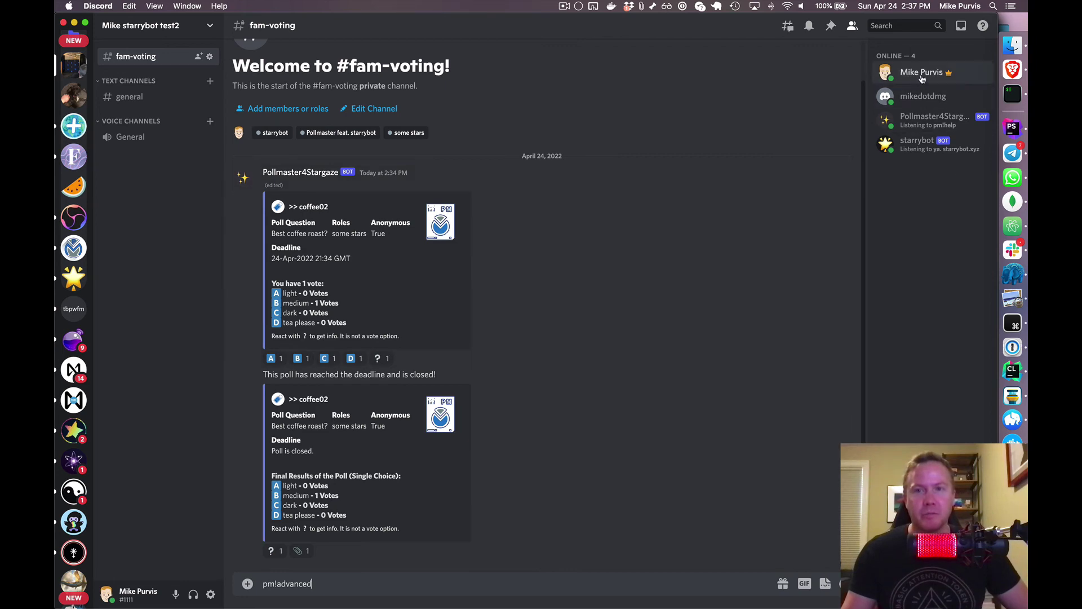
{"action": "key", "text": "Return"}
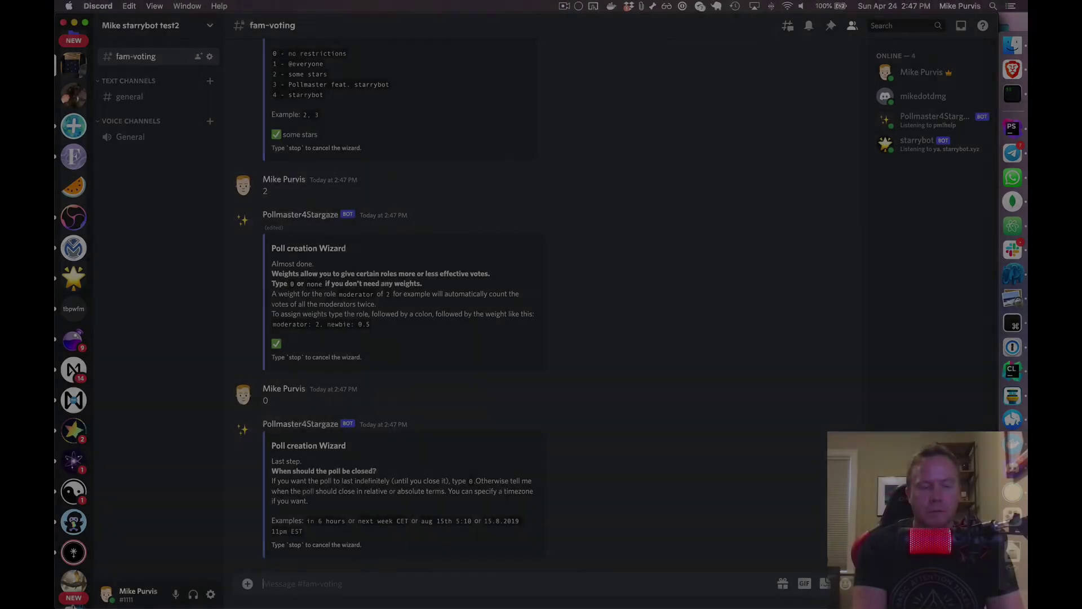
Set the new coffee poll to close "in 20 seconds".
{"action": "type", "text": "in 20 seconds"}
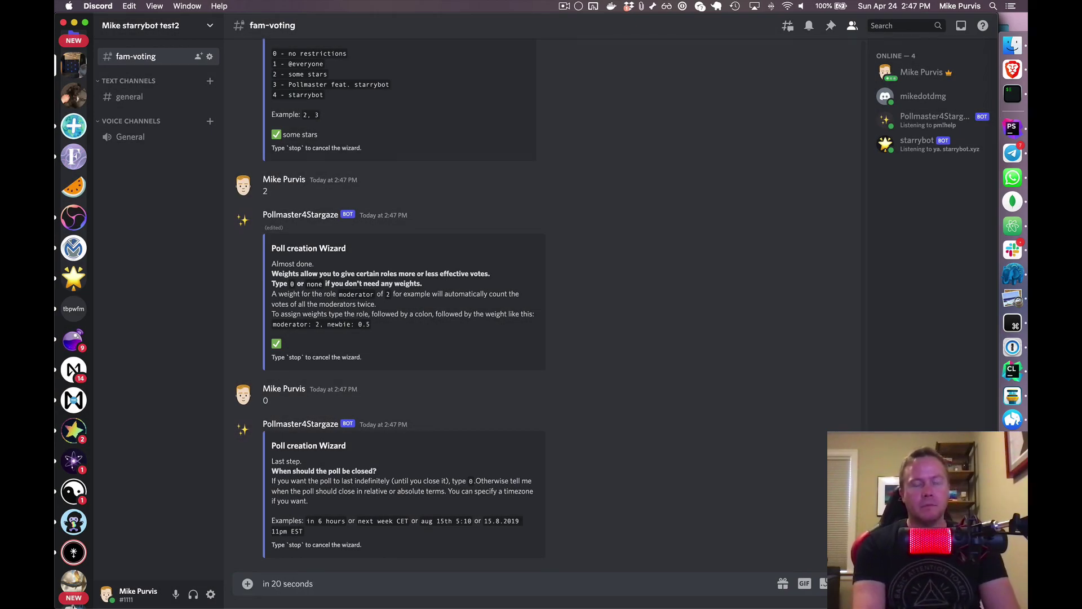
{"action": "key", "text": "Return"}
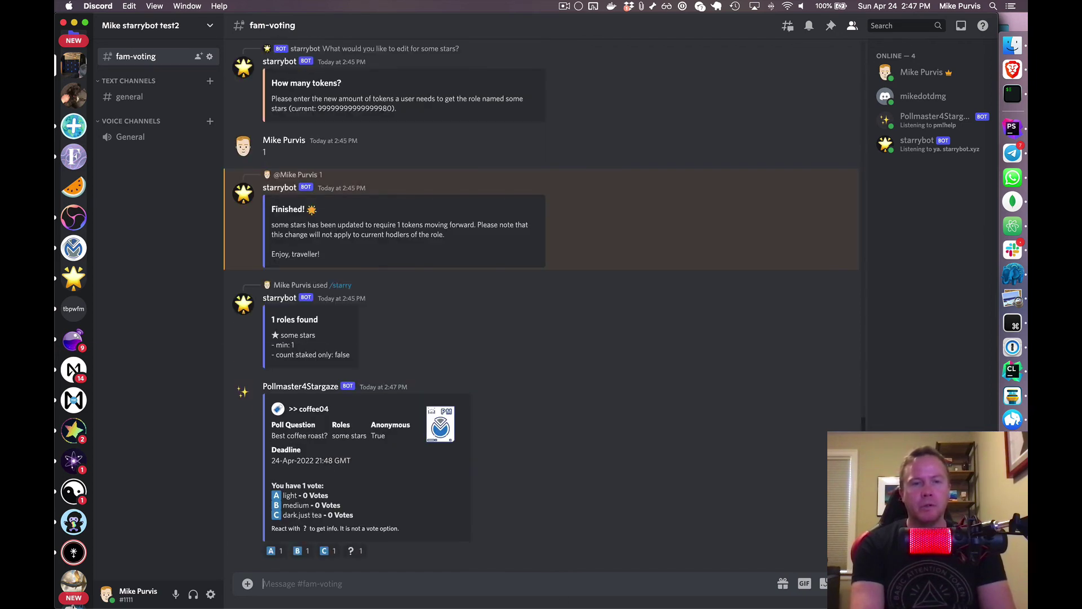
Switch to the test member's Discord session in Brave, try voting for option C in coffee04, and read Pollmaster4Stargaze's direct message.
{"action": "key", "text": "super+Tab"}
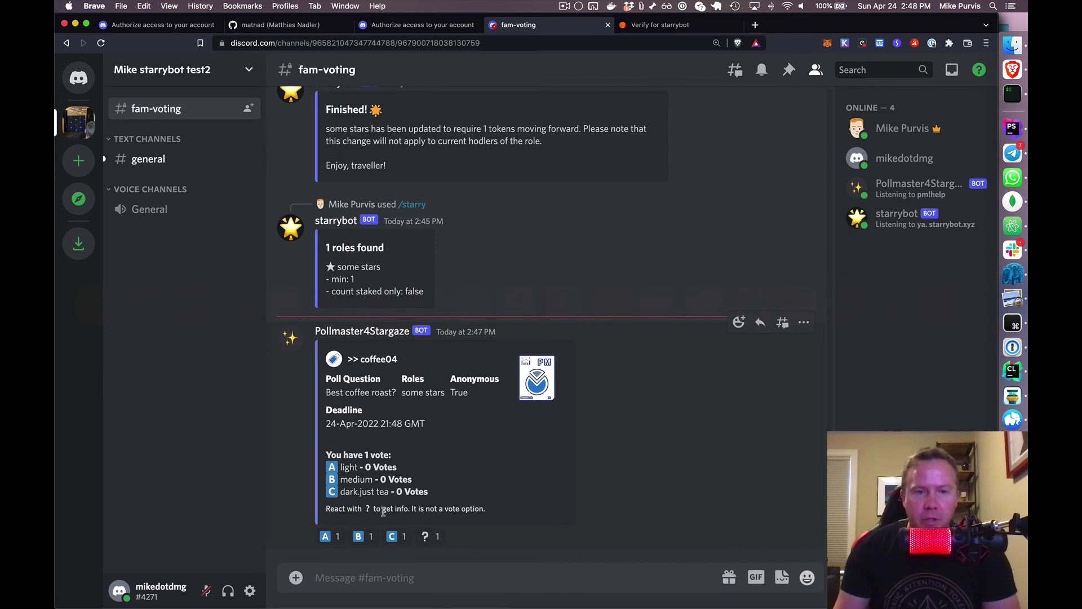
{"action": "mouse_move", "coordinate": [396, 538]}
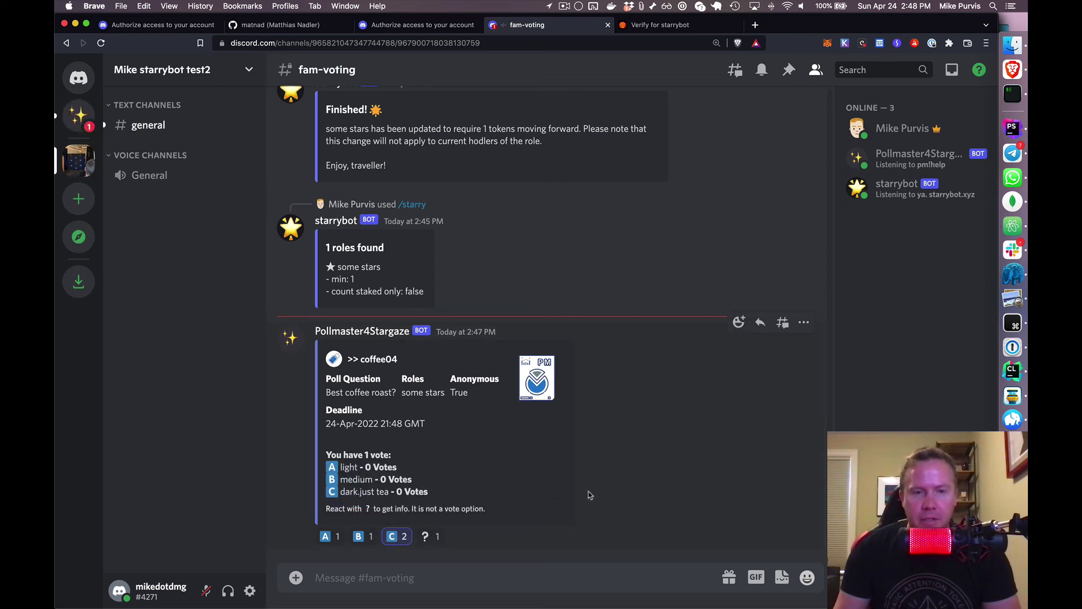
{"action": "left_click", "coordinate": [79, 118]}
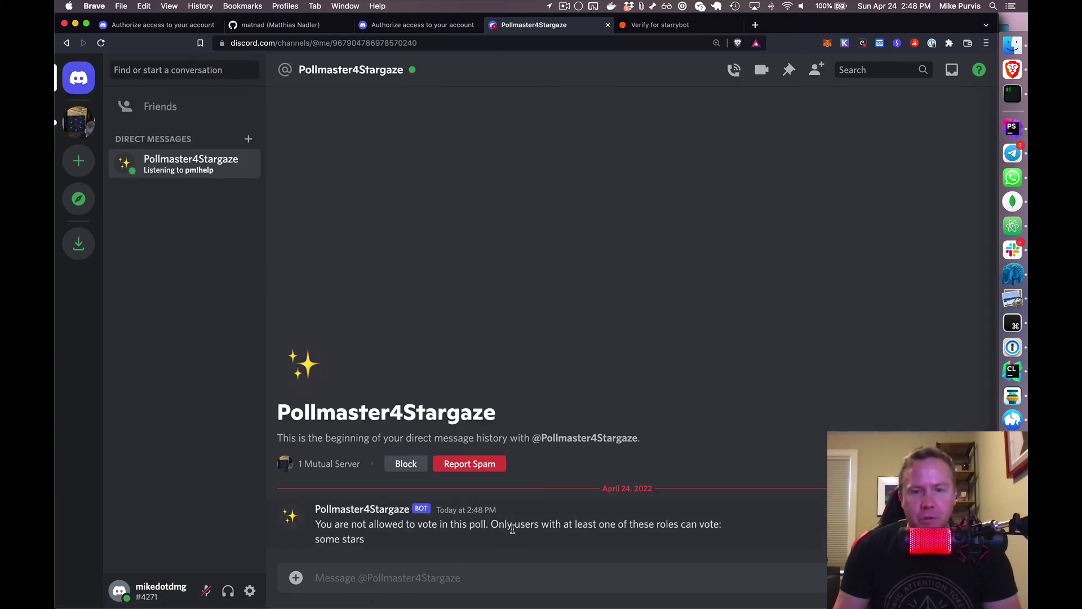
{"action": "triple_click", "coordinate": [502, 523]}
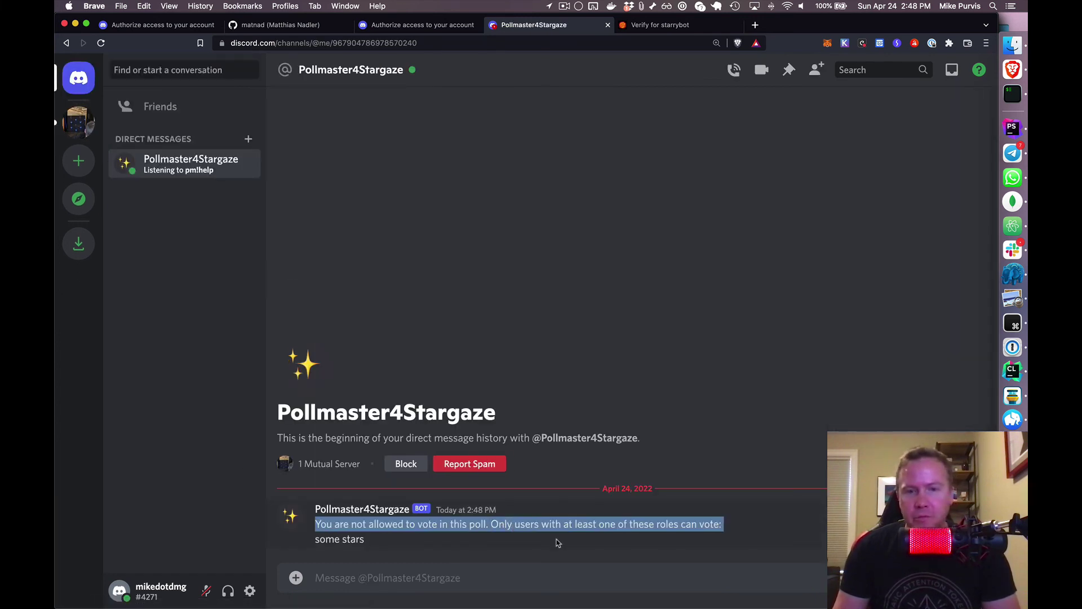
{"action": "left_click", "coordinate": [503, 523]}
Return to the Mike starrybot test2 server and open its general channel in the test member's session.
{"action": "left_click", "coordinate": [78, 121]}
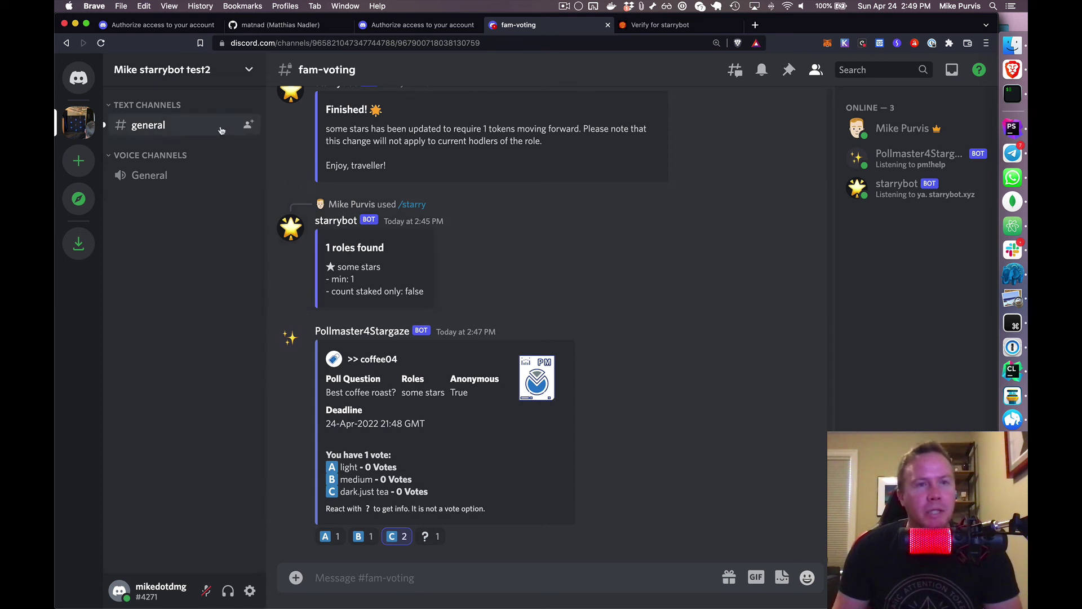
{"action": "left_click", "coordinate": [154, 128]}
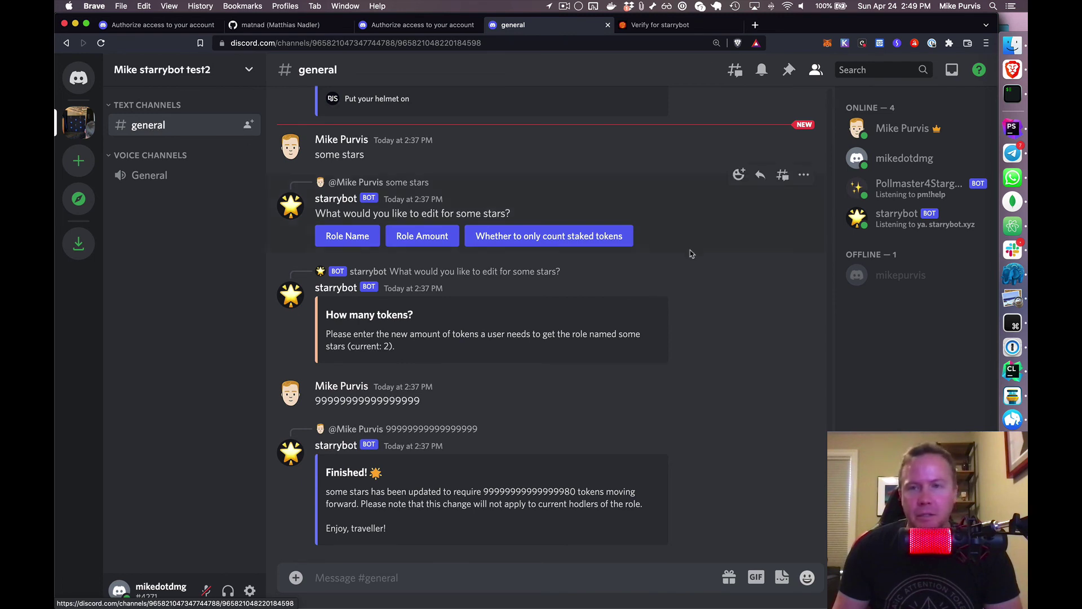
Check the test member's roles in the server's member profile, and reopen the Pollmaster feat. starrybot authorization page.
{"action": "left_click", "coordinate": [905, 163]}
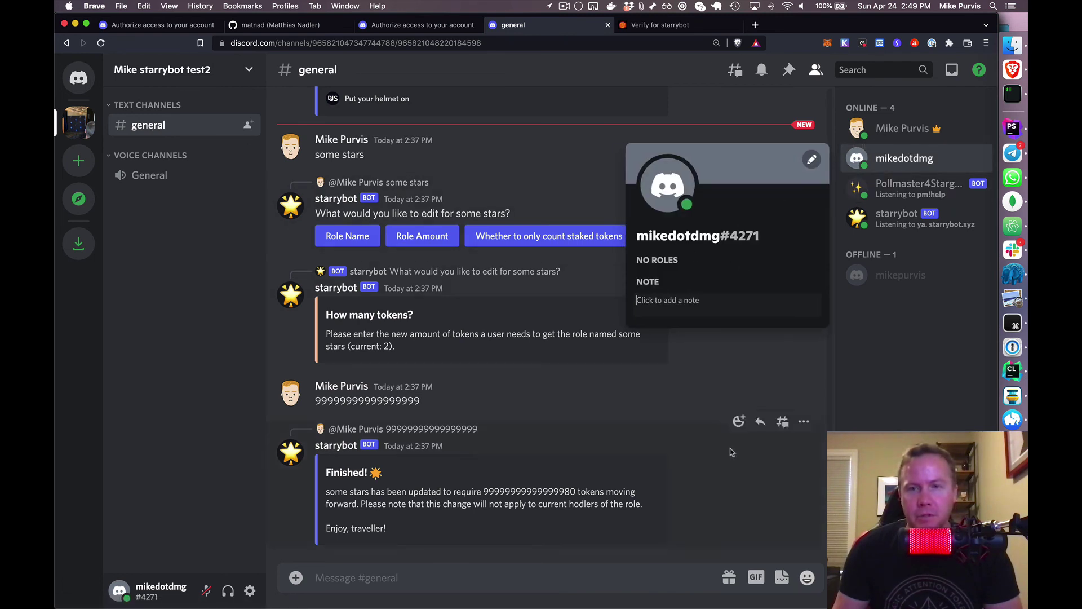
{"action": "left_click", "coordinate": [898, 406]}
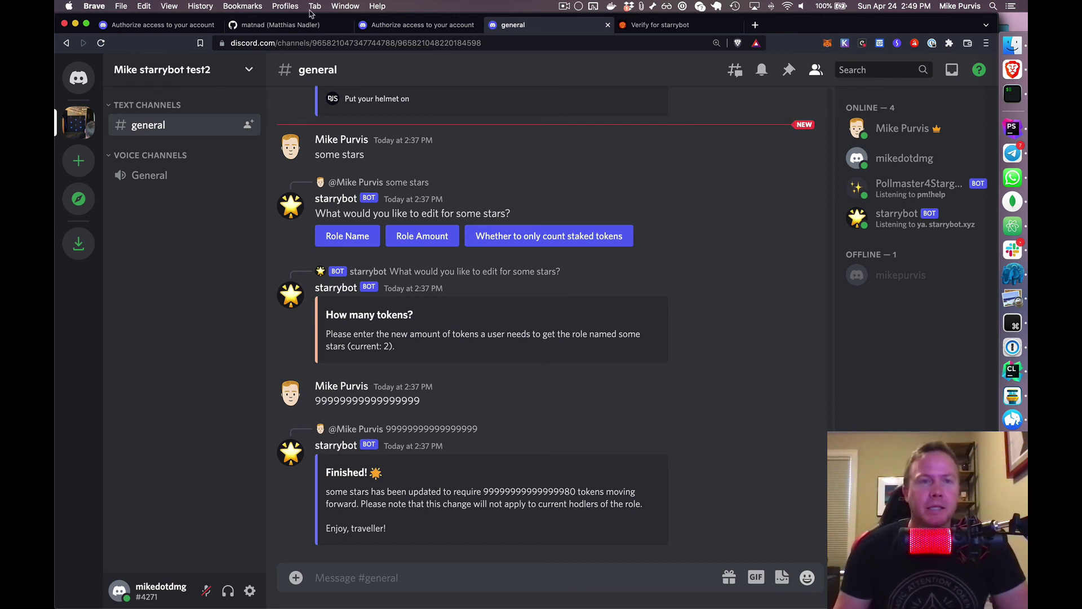
{"action": "left_click", "coordinate": [428, 25]}
{"action": "key", "text": "super+bracketleft"}
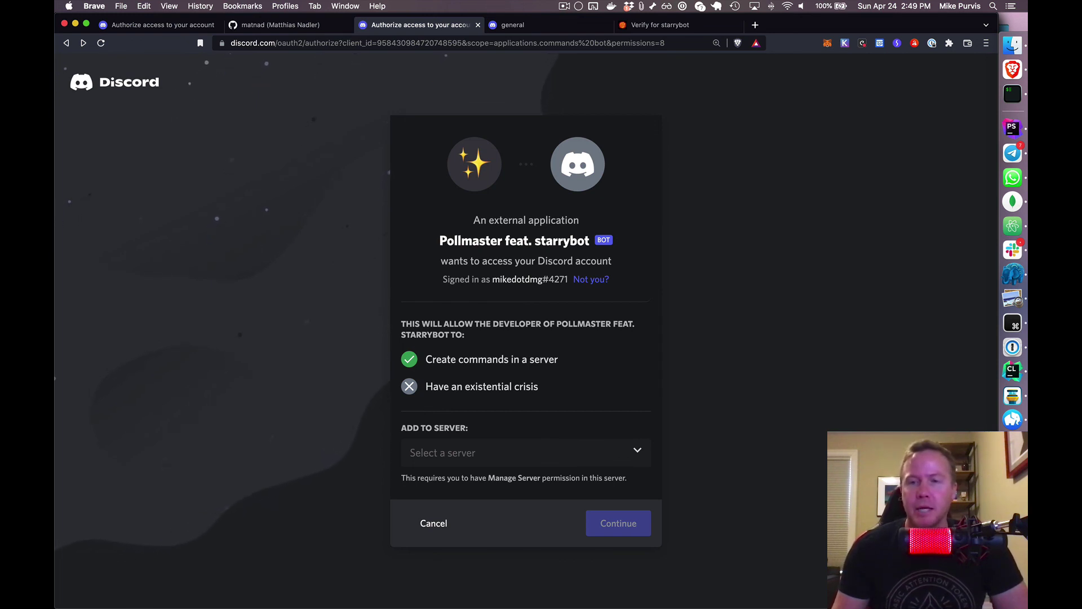
Switch to the Discord desktop app, search for "star" and open the Starrybot Community server.
{"action": "key", "text": "super+Tab"}
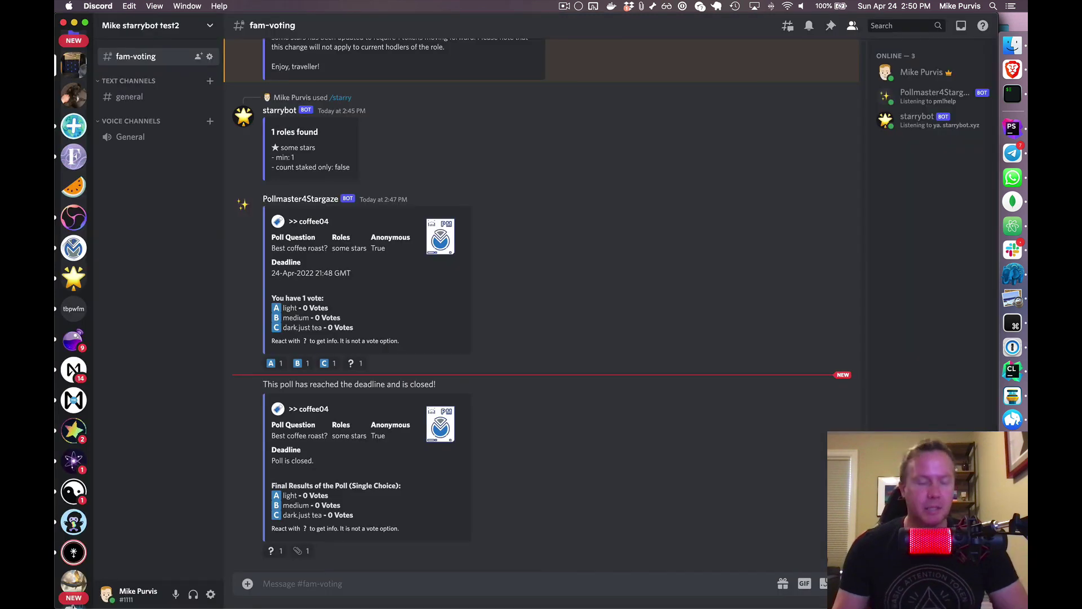
{"action": "key", "text": "super+k"}
{"action": "type", "text": "star"}
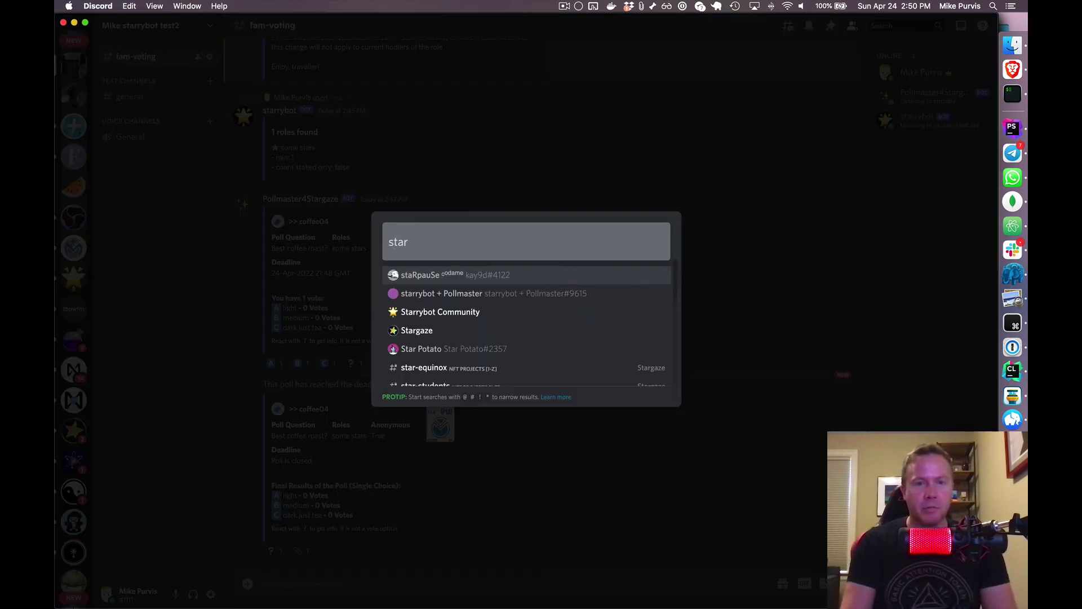
{"action": "key", "text": "Down"}
{"action": "key", "text": "Down"}
{"action": "key", "text": "Return"}
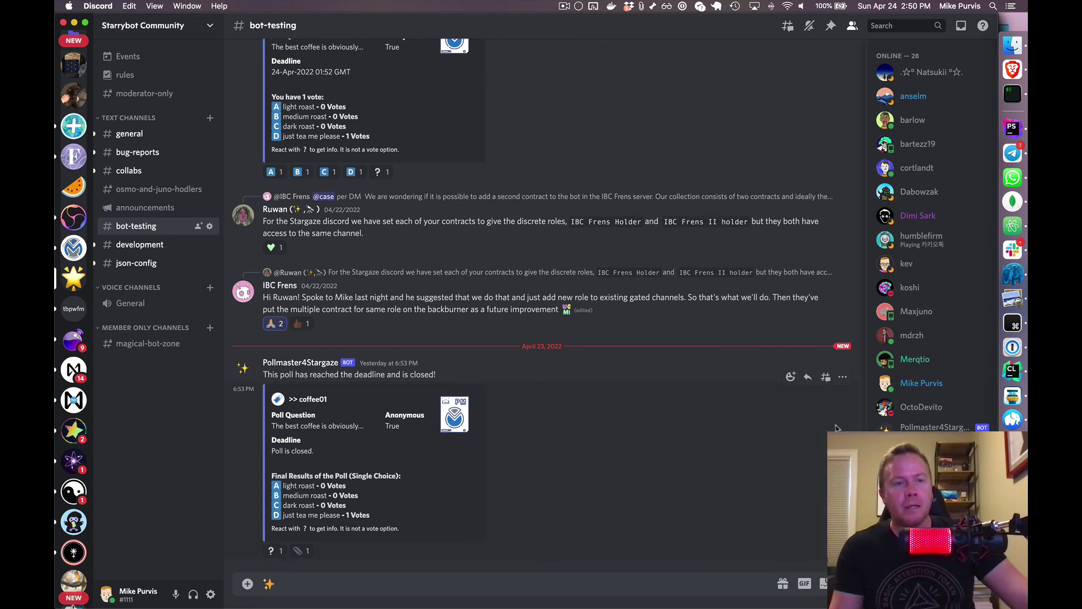